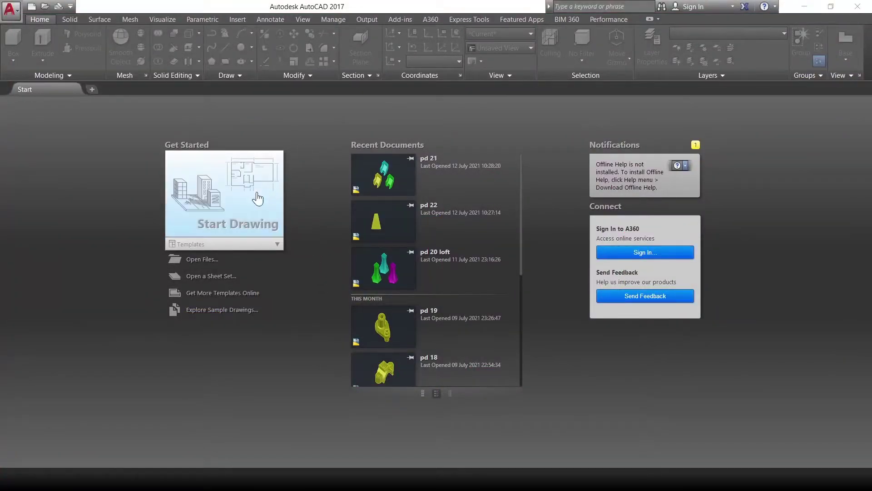
Step: Start a new drawing with Millimeters insertion scale and 0.0 length precision
left_click(236, 217)
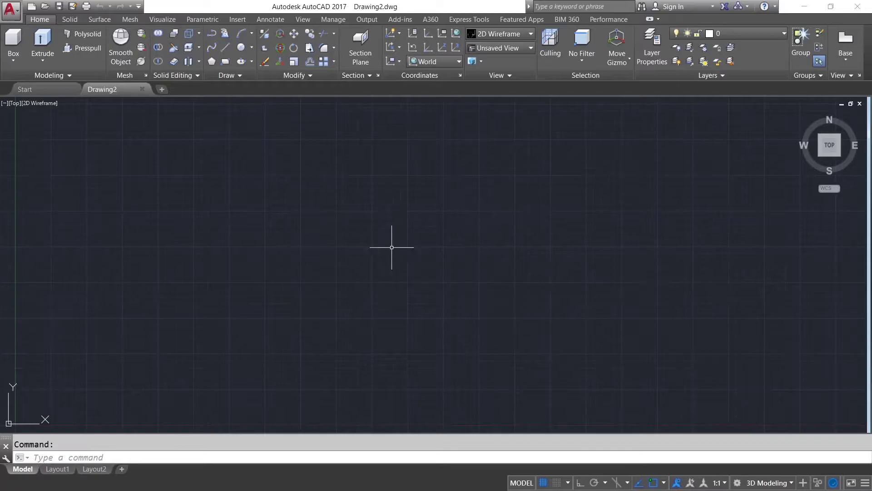
type("uni")
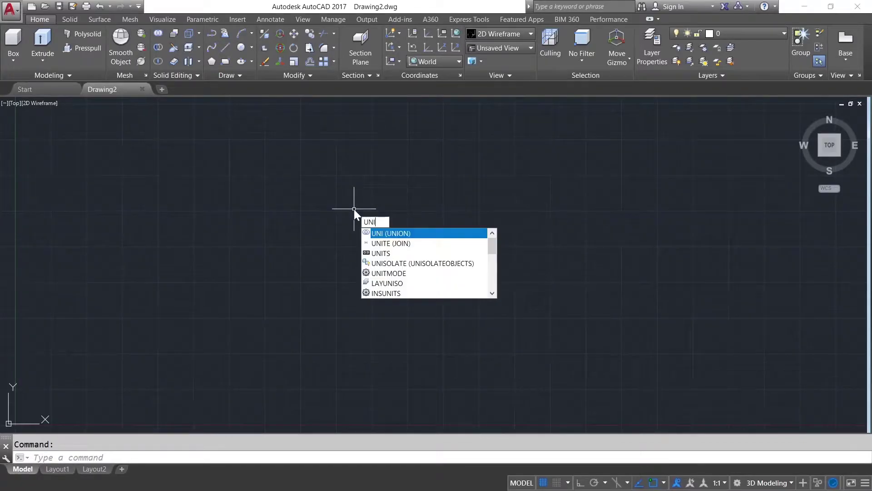
type("ts")
key("Return")
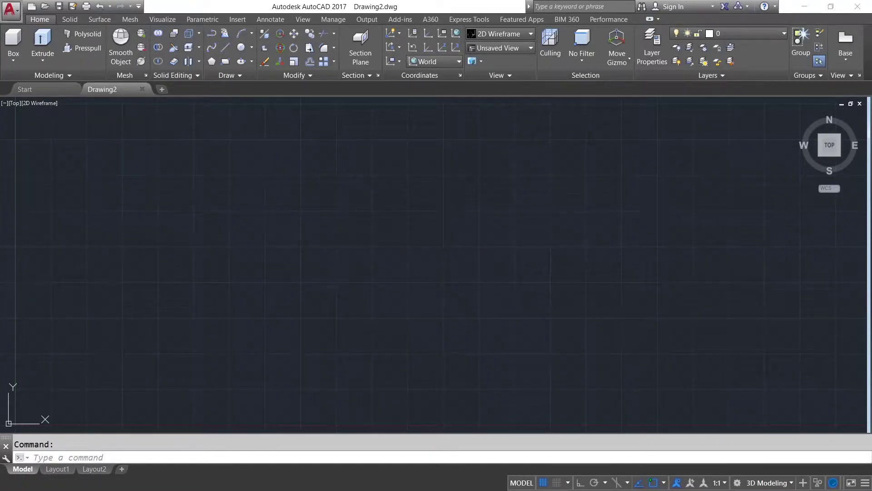
left_click(377, 237)
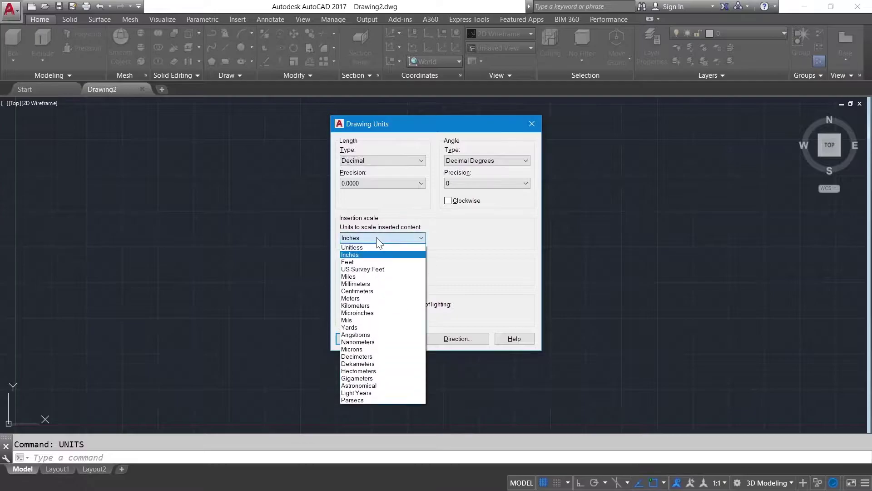
left_click(364, 280)
left_click(364, 183)
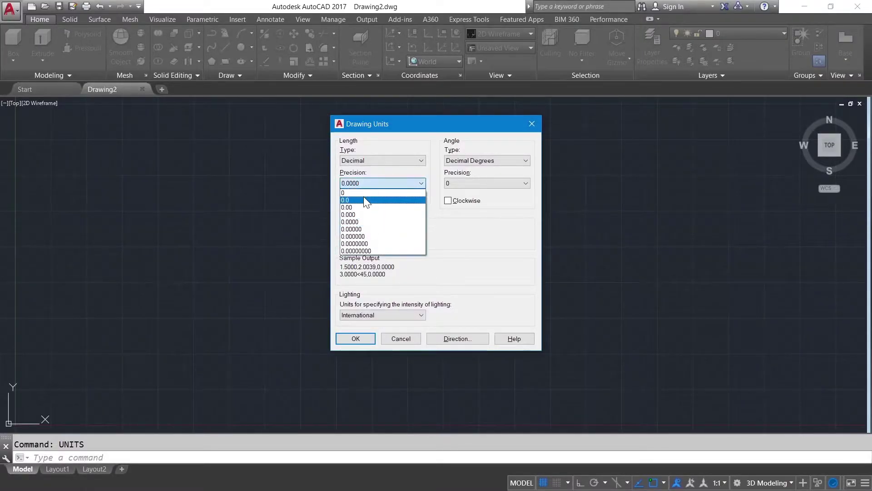
left_click(363, 197)
left_click(356, 338)
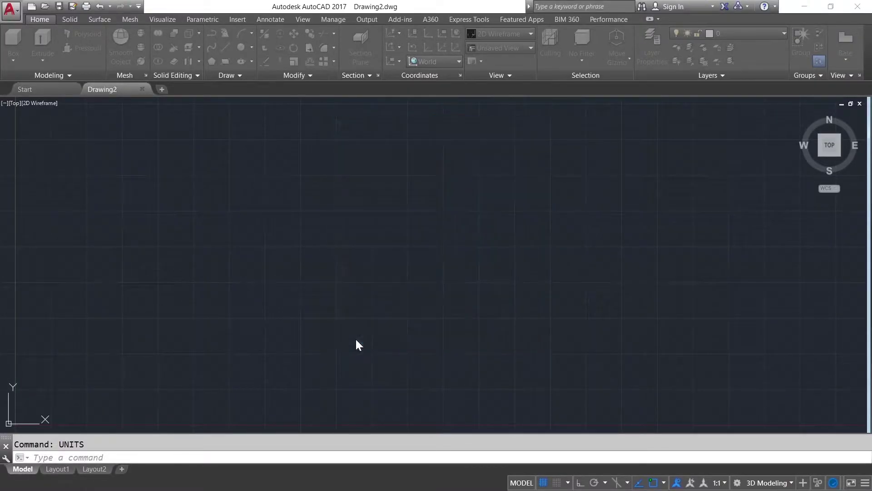
Step: Switch to the Top view and pan so the origin sits lower left
left_click(515, 47)
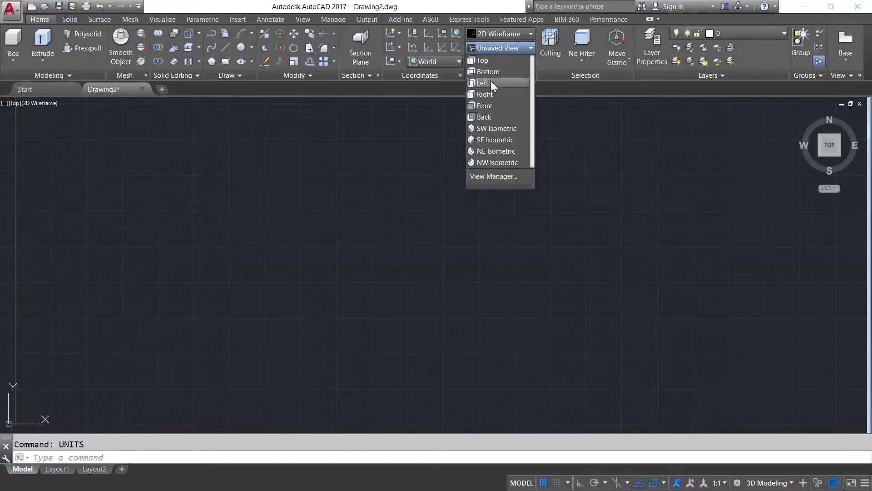
left_click(489, 61)
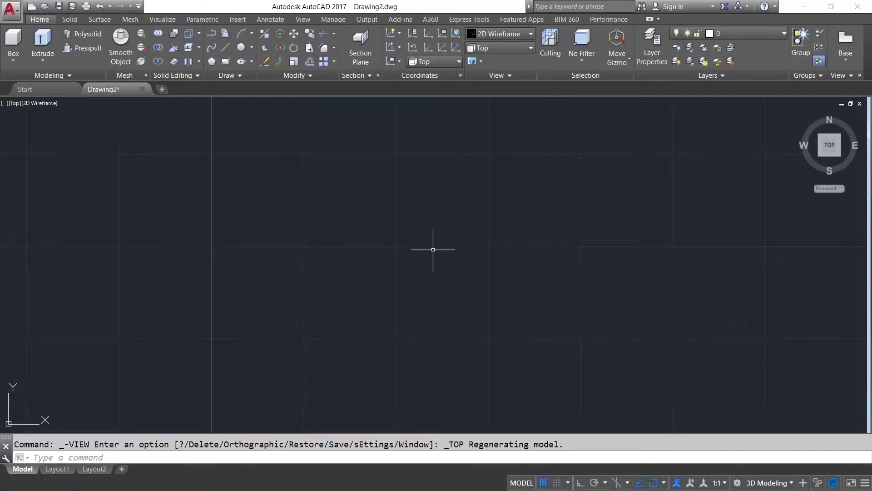
scroll(433, 250, "down", 2)
middle_click_drag(409, 247, 307, 293)
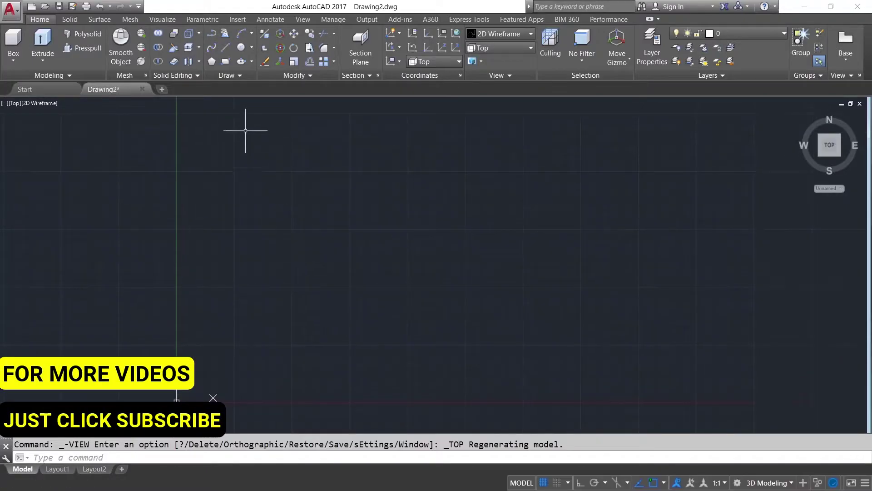
Step: Draw a 24-diameter circle by center and diameter, then centre it in view
left_click(252, 49)
left_click(281, 84)
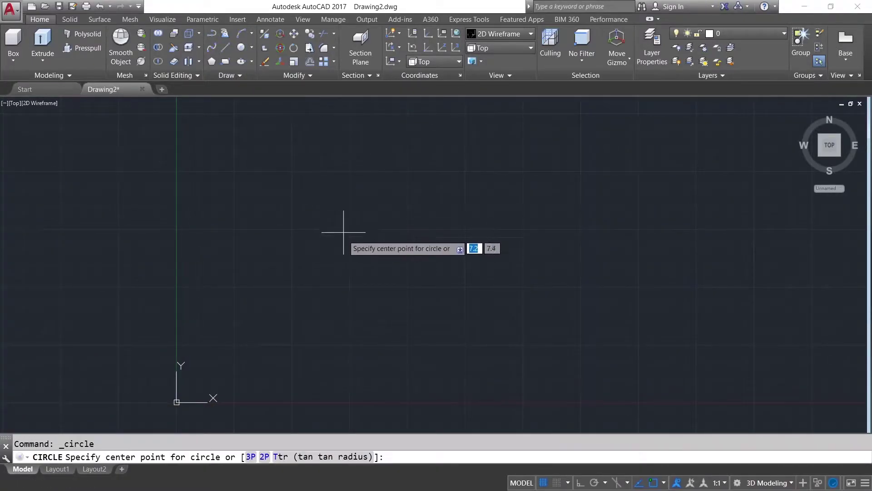
left_click(345, 239)
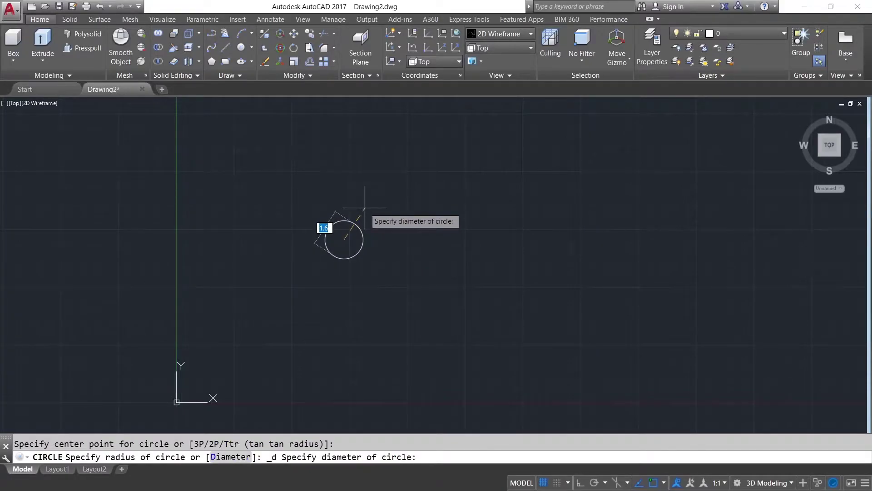
type("24")
key("Return")
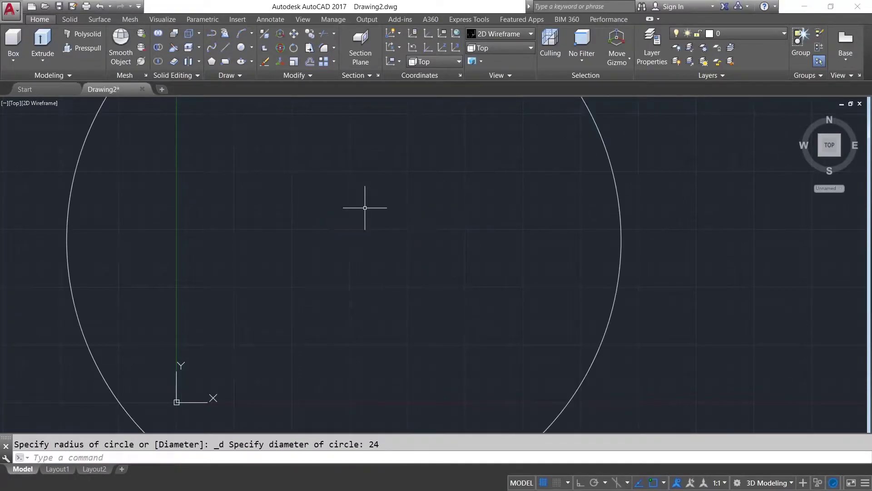
scroll(377, 223, "down", 2)
scroll(375, 230, "down", 3)
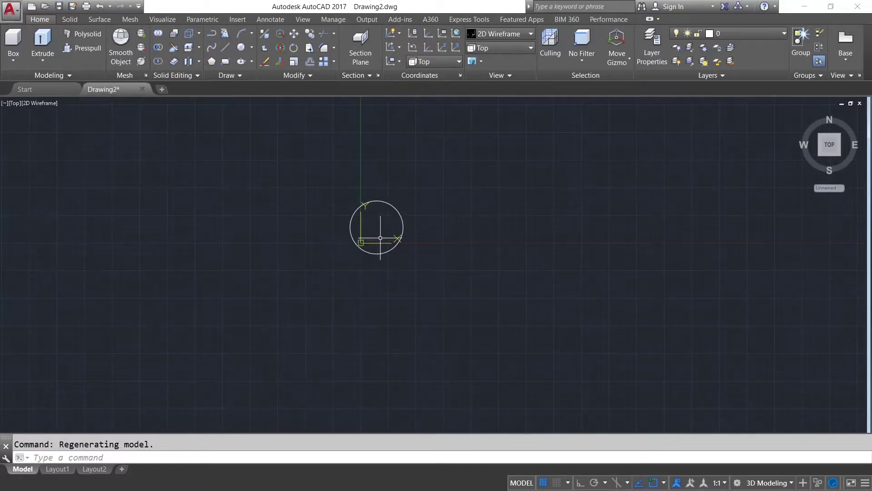
middle_click_drag(380, 237, 223, 268)
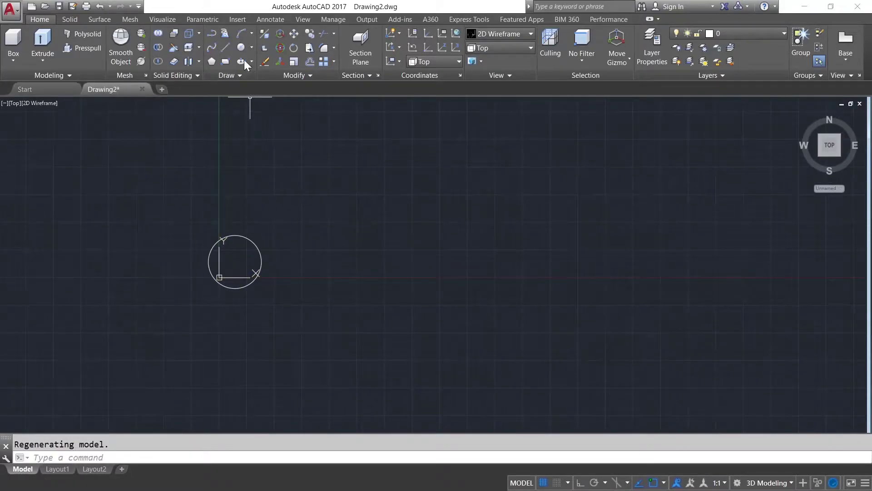
Step: Draw a concentric 50-diameter circle on the same center
left_click(251, 48)
left_click(268, 73)
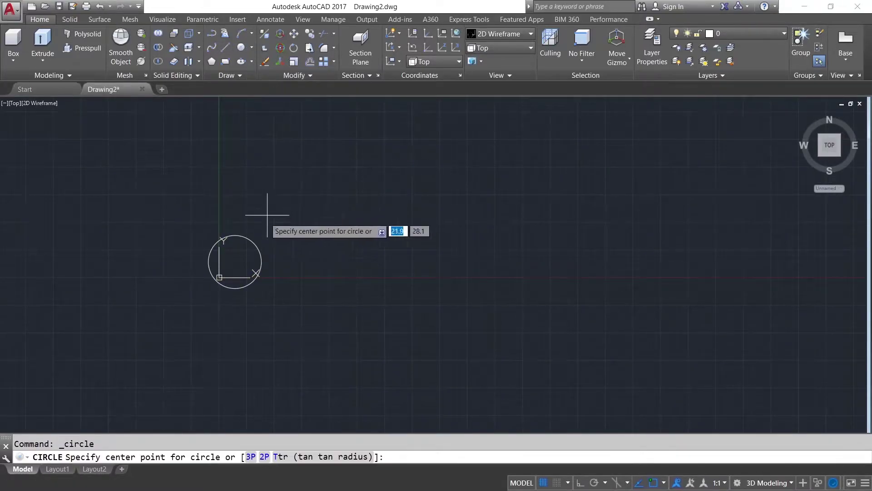
left_click(235, 261)
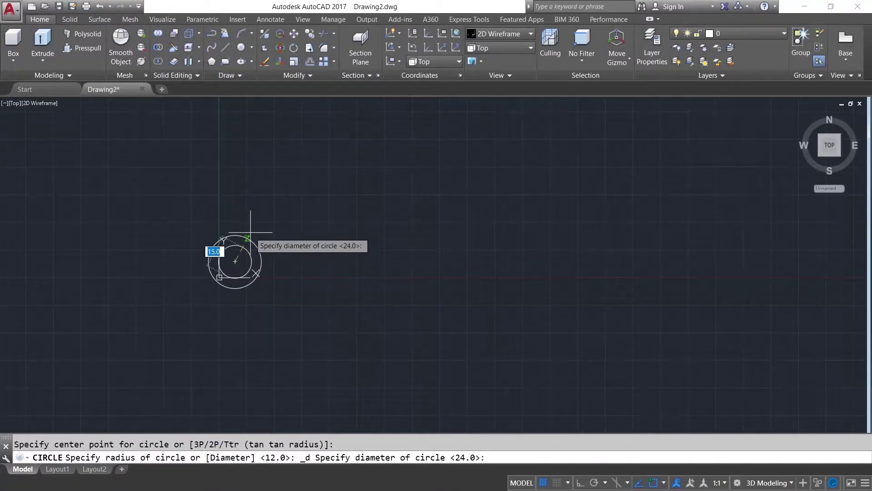
type("50")
key("Return")
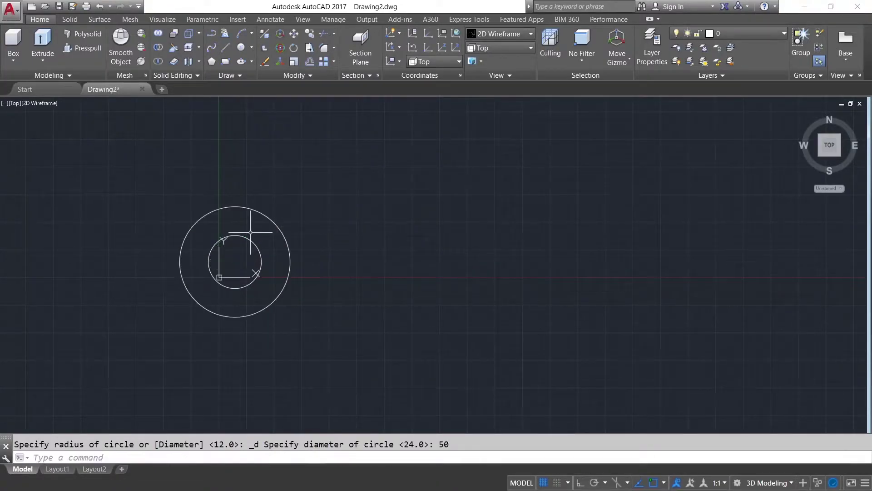
Step: Move both circles up and right from their shared centre
left_click(318, 209)
left_click(255, 247)
type("M")
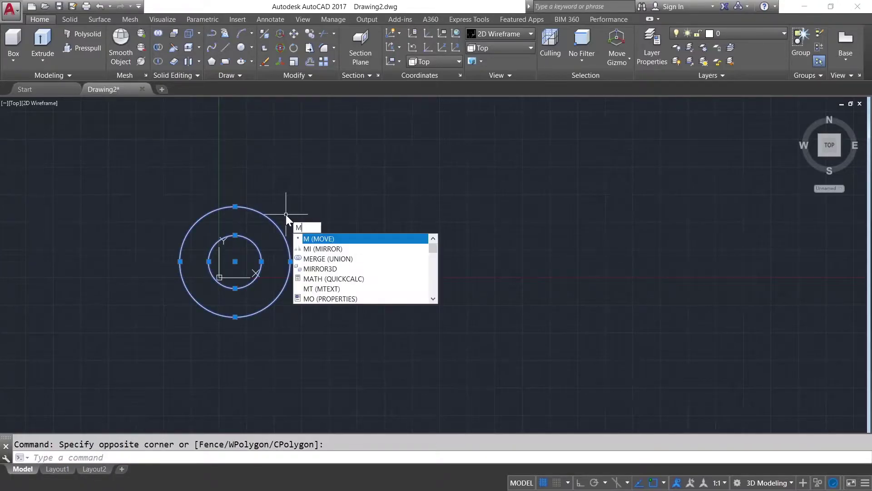
key("Return")
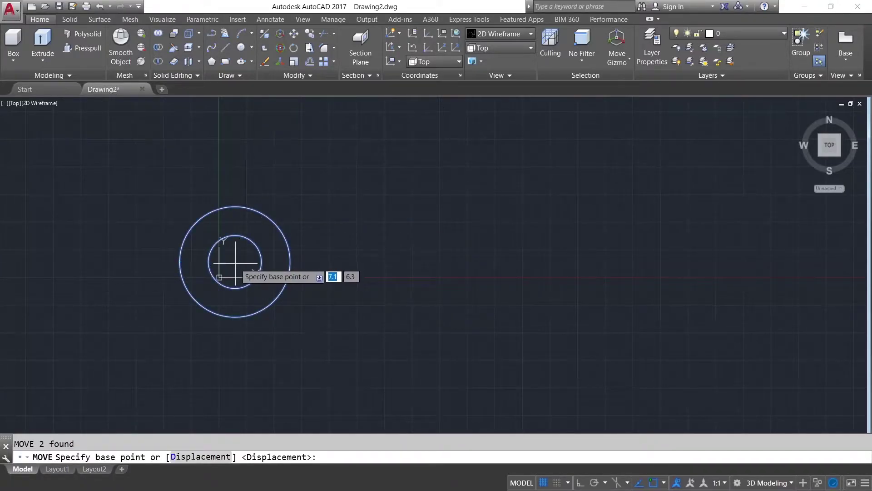
left_click(235, 261)
left_click(413, 175)
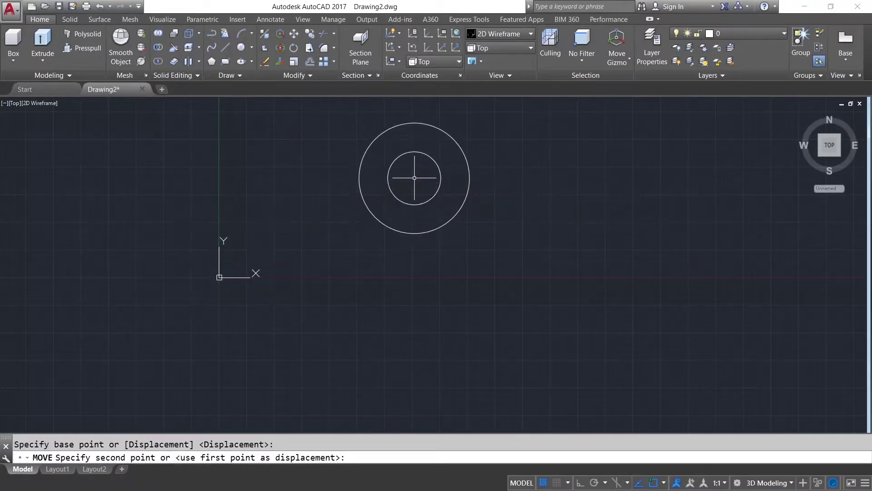
middle_click_drag(559, 214, 462, 279)
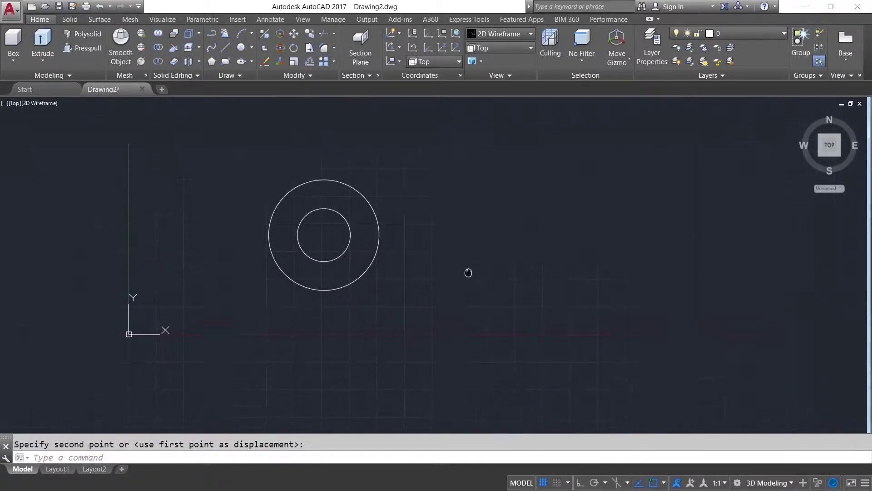
Step: With Ortho on, move the outer 50-diameter circle 120 units right
right_click(408, 307)
left_click(464, 312)
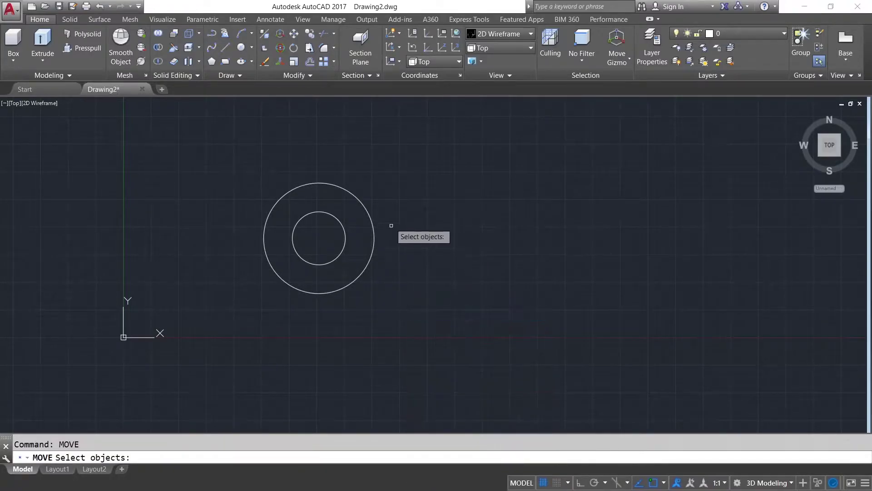
left_click(372, 223)
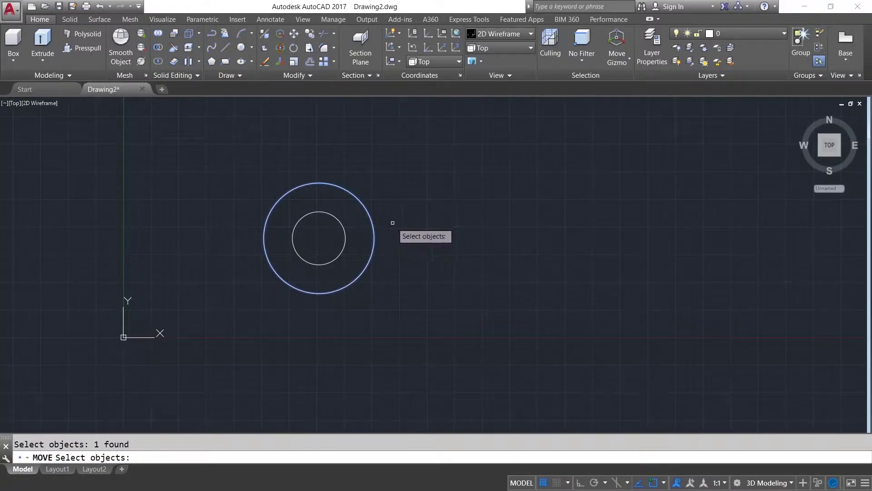
key("Return")
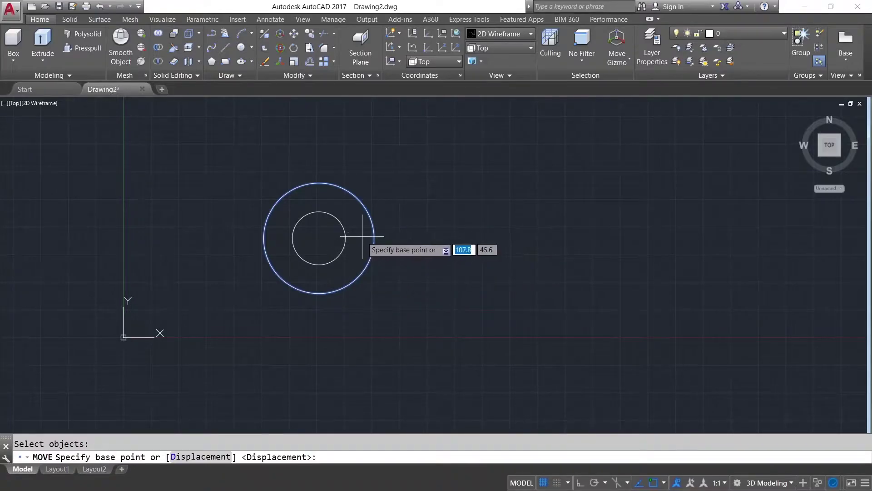
left_click(318, 238)
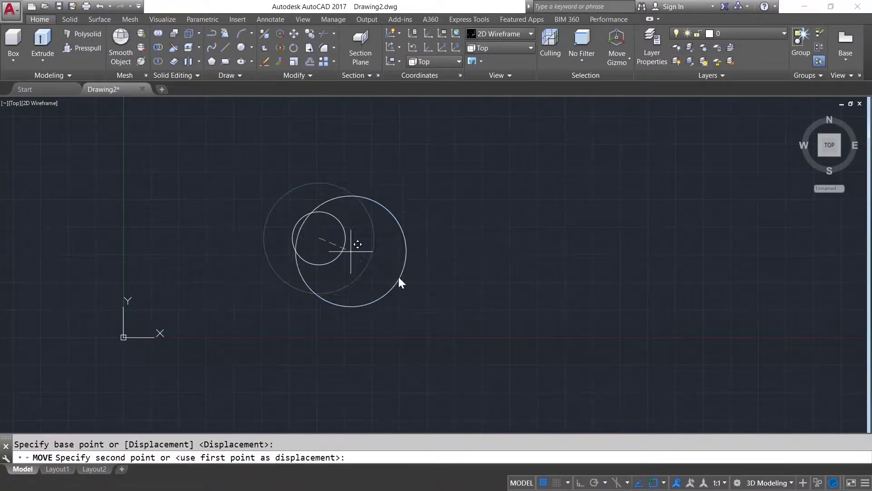
left_click(579, 484)
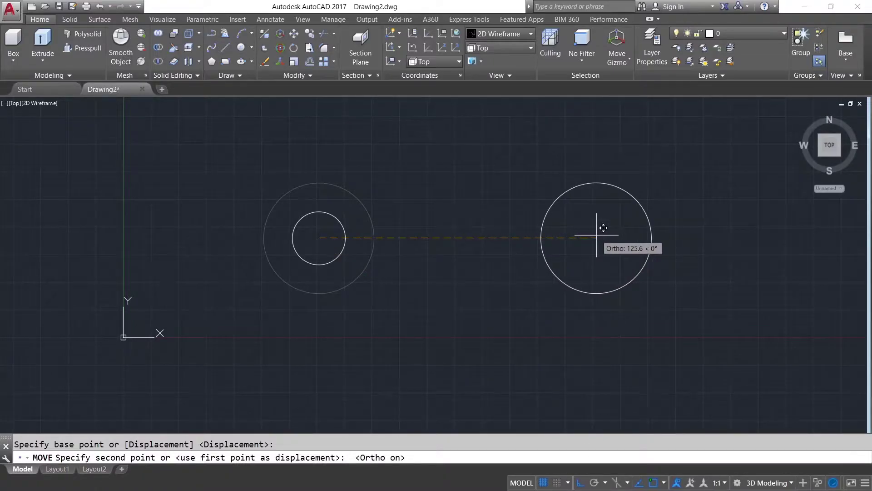
type("120")
key("Return")
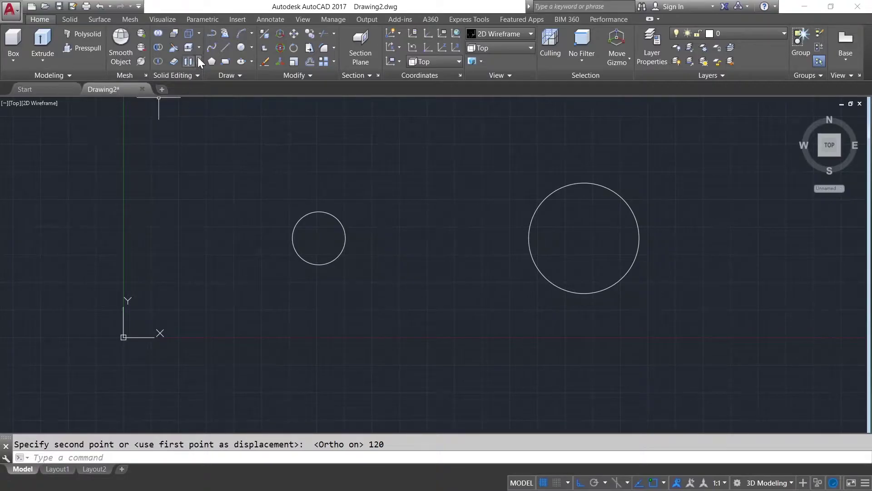
Step: Add a radius 5 circle at the left circle's centre and move it 17 units right
left_click(254, 48)
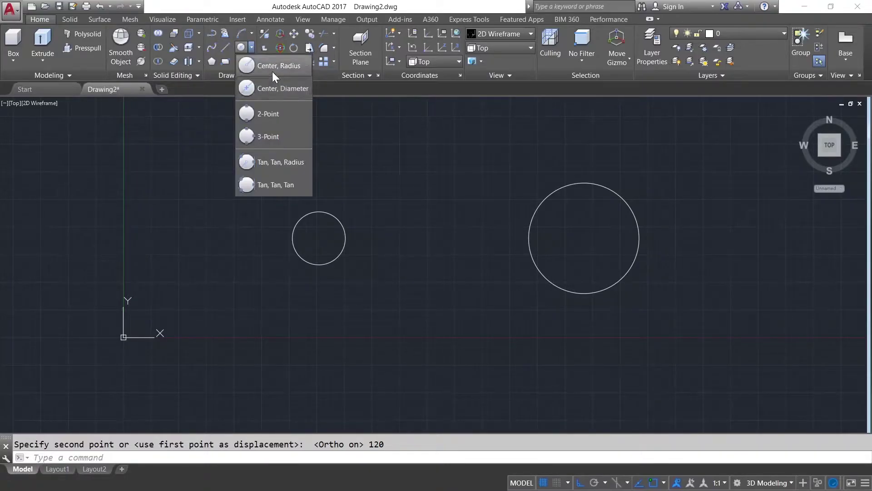
left_click(272, 70)
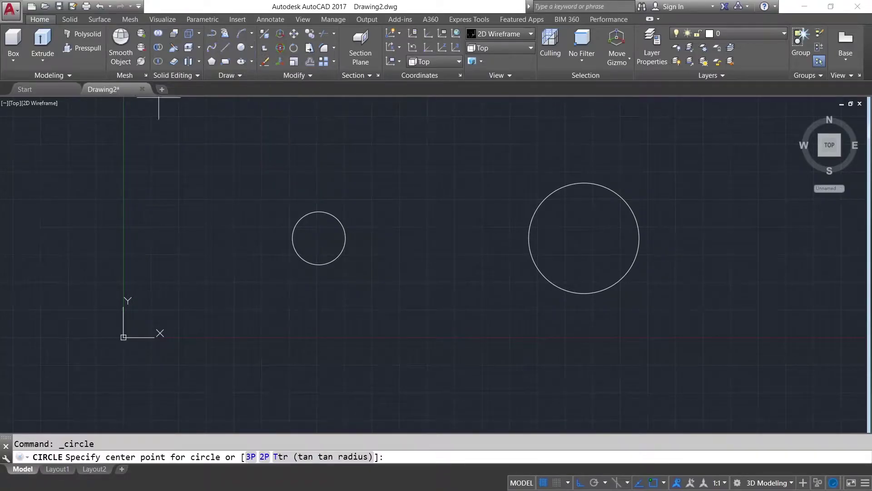
left_click(319, 237)
type("5")
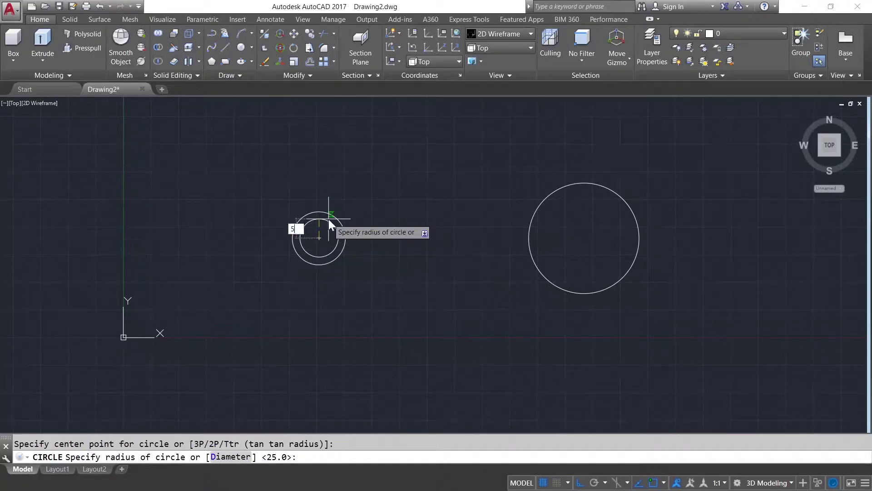
key("Return")
right_click(282, 189)
mouse_move(317, 207)
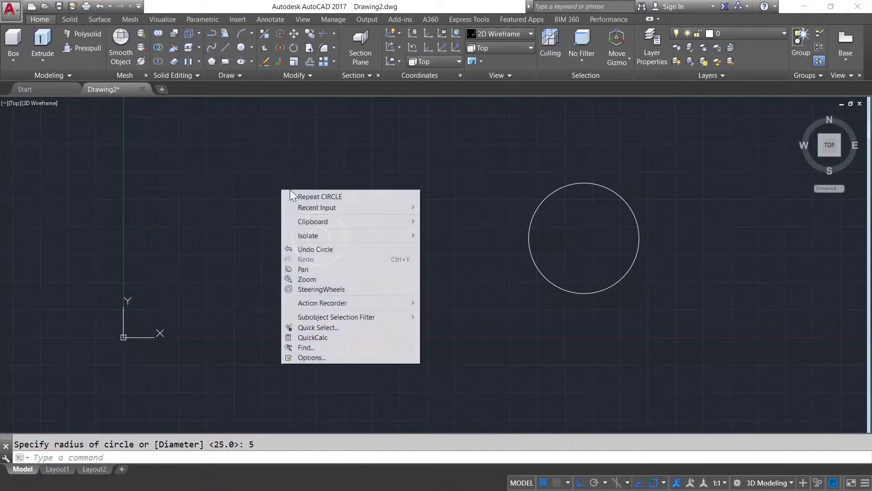
left_click(451, 218)
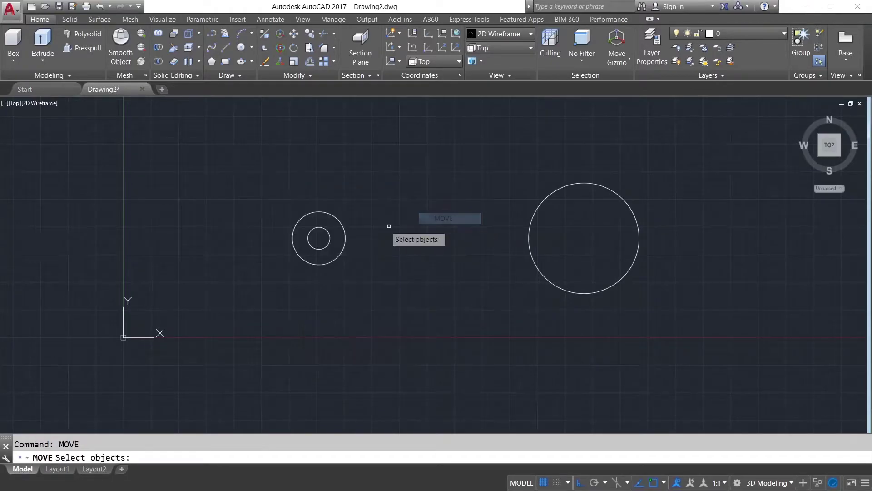
left_click(331, 234)
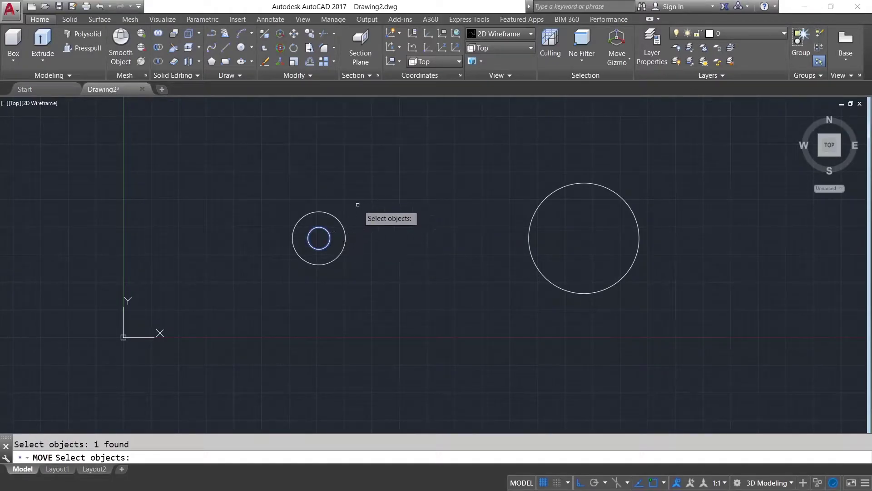
key("Return")
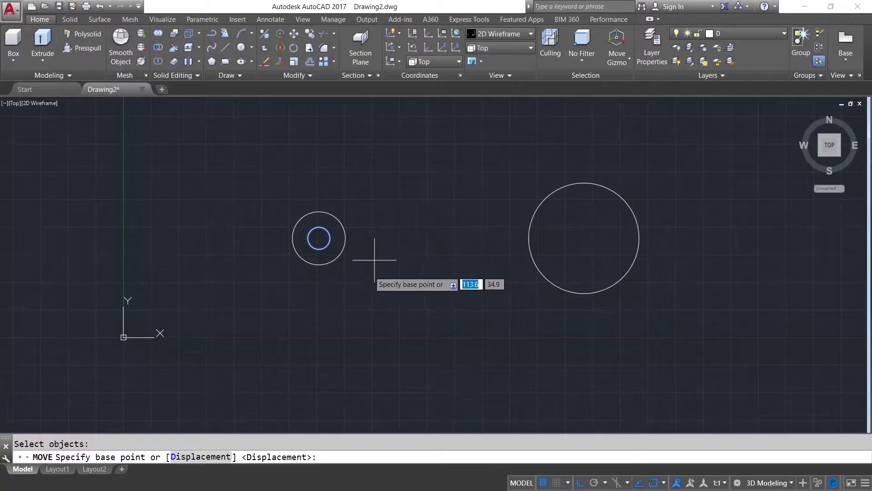
left_click(320, 238)
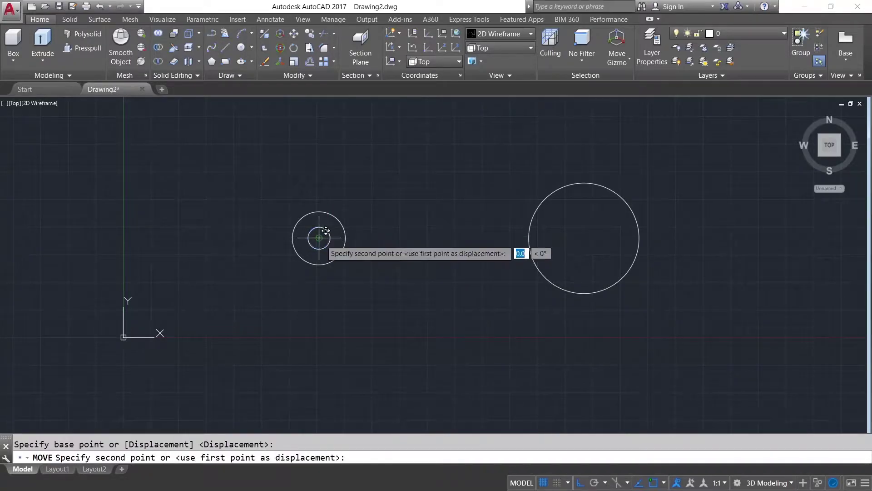
type("1")
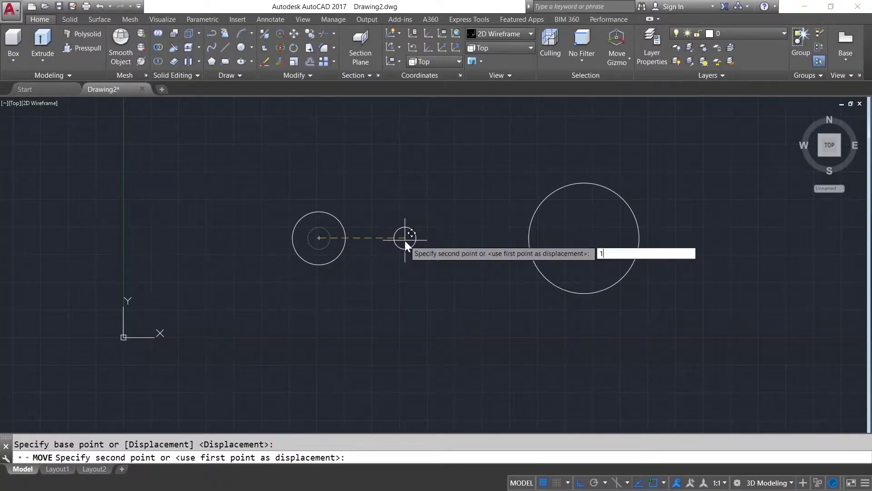
type("7")
key("Return")
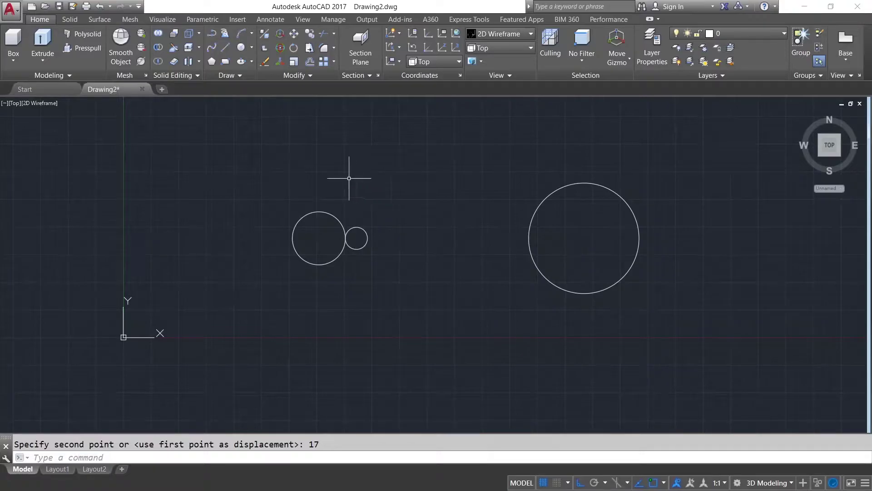
Step: Add a radius 7 circle at the same centre and move it 88 units right
left_click(250, 49)
left_click(264, 63)
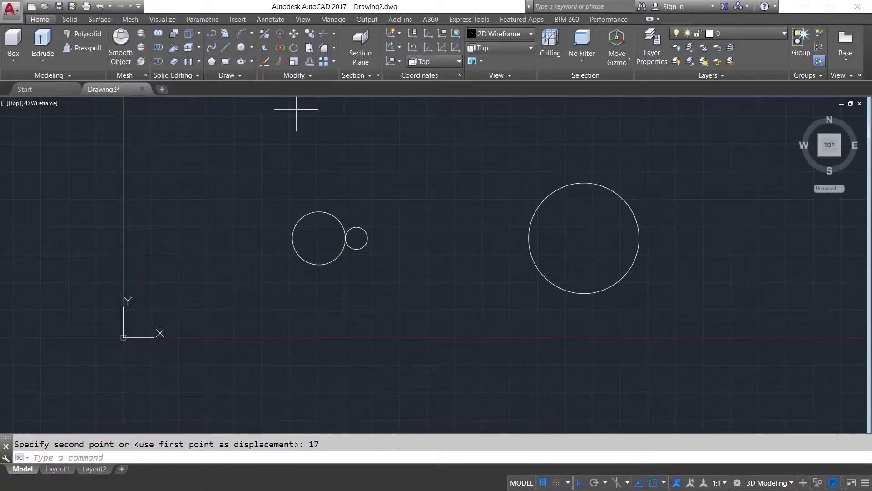
left_click(319, 237)
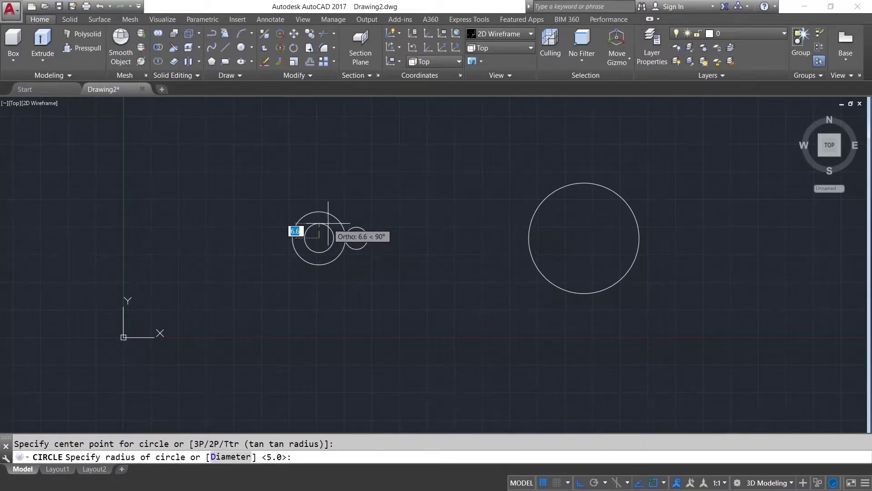
type("7")
key("Return")
right_click(291, 180)
mouse_move(354, 198)
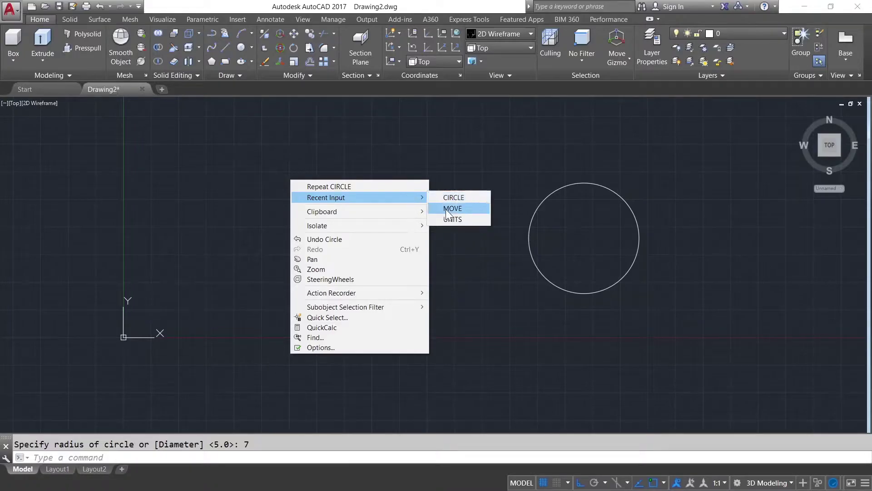
left_click(446, 208)
left_click(332, 229)
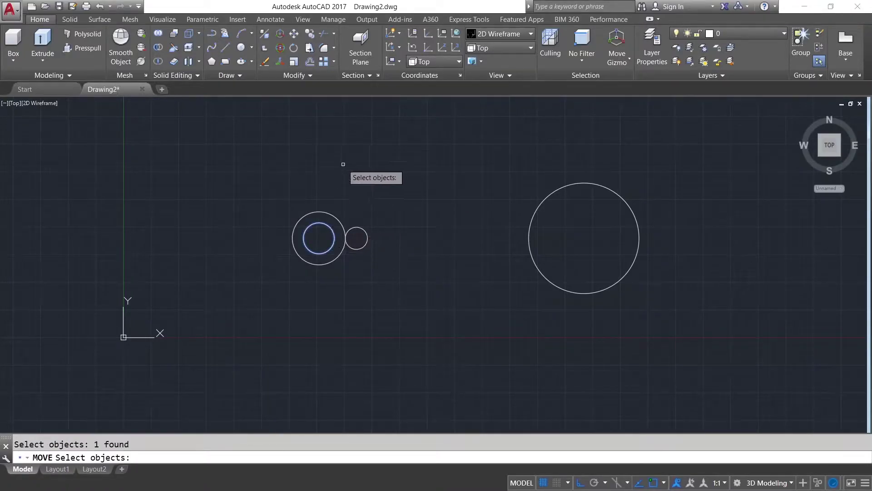
key("Return")
left_click(318, 237)
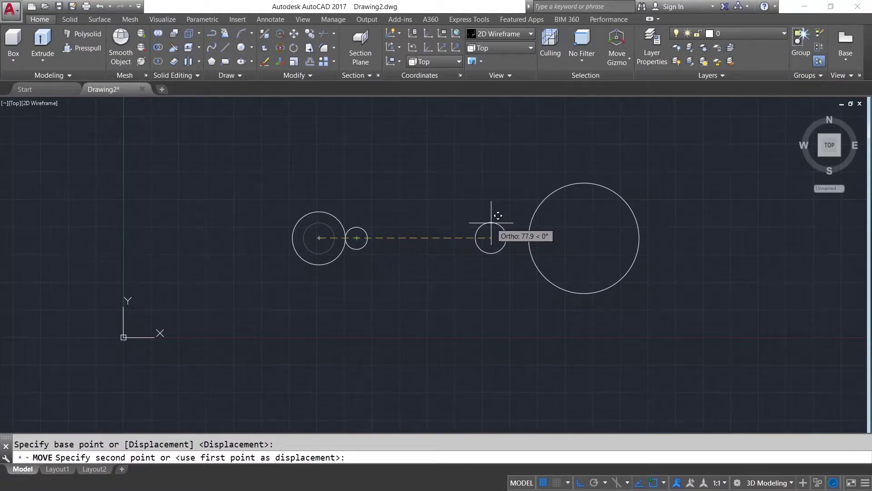
type("88")
key("Return")
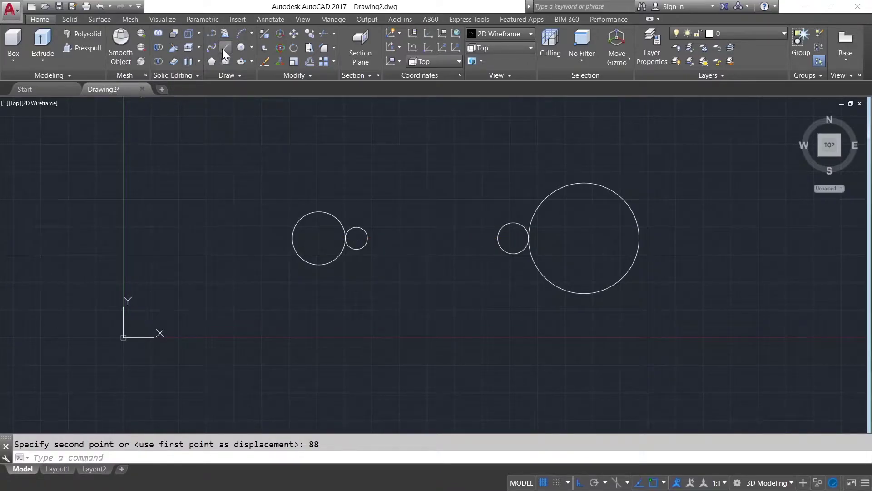
Step: Draw a centre line from the left circle's centre to the large circle's centre
left_click(223, 48)
left_click(318, 238)
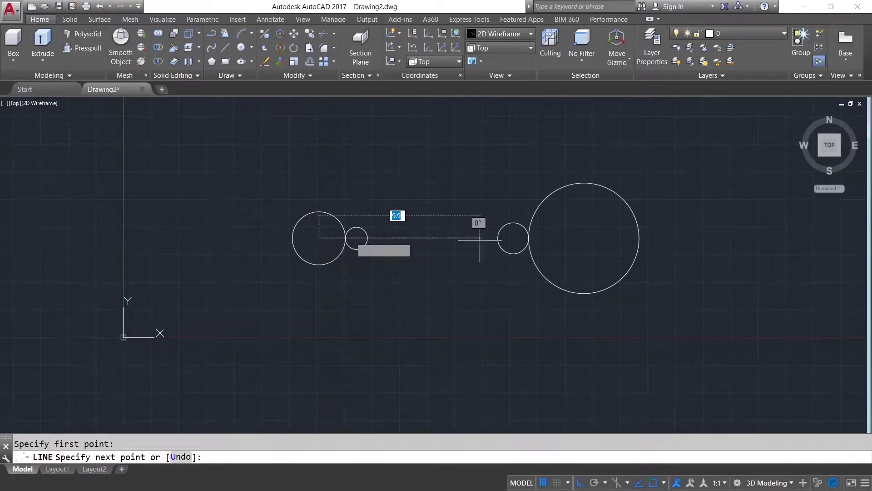
left_click(584, 238)
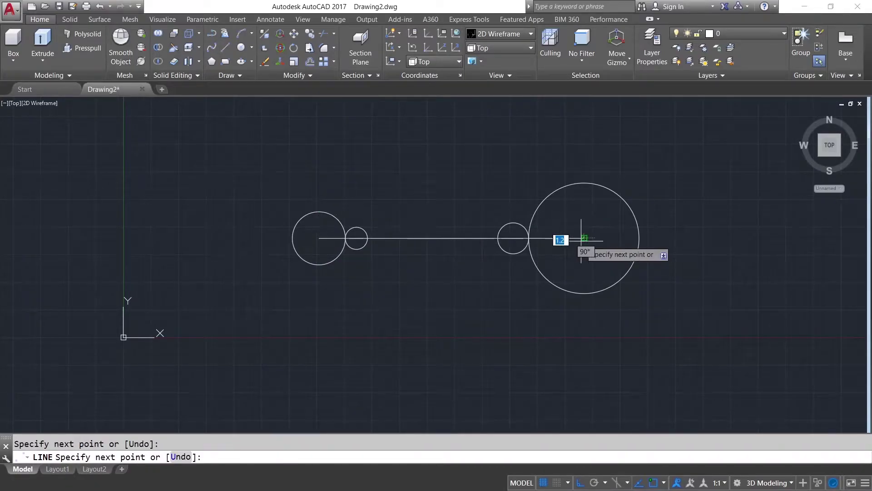
right_click(586, 239)
left_click(595, 246)
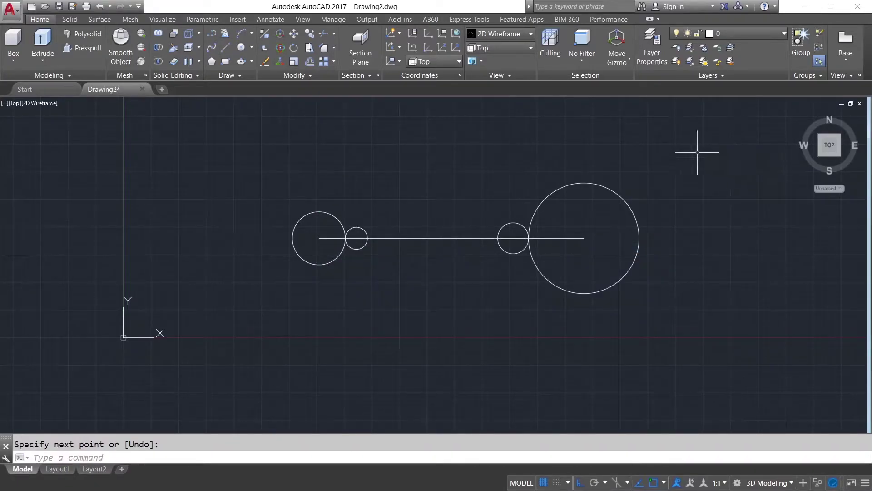
Step: Offset the centre line 10 units, once above and once below
type("o")
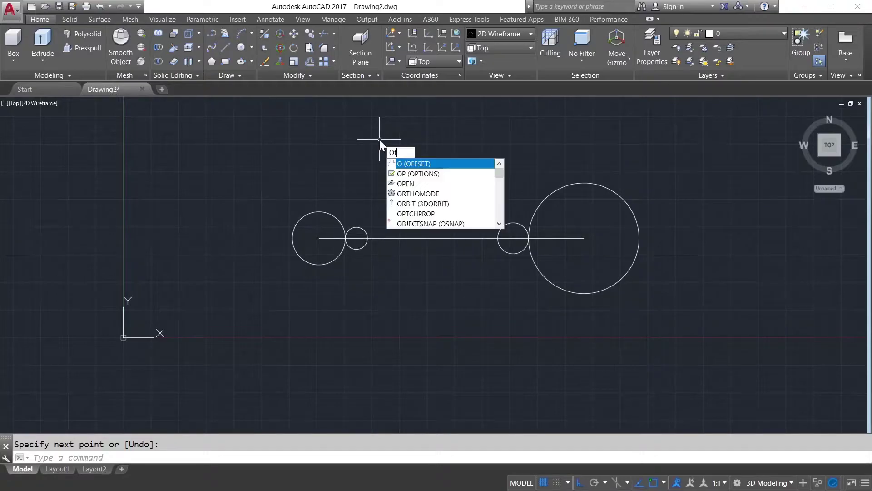
type("ff")
key("Return")
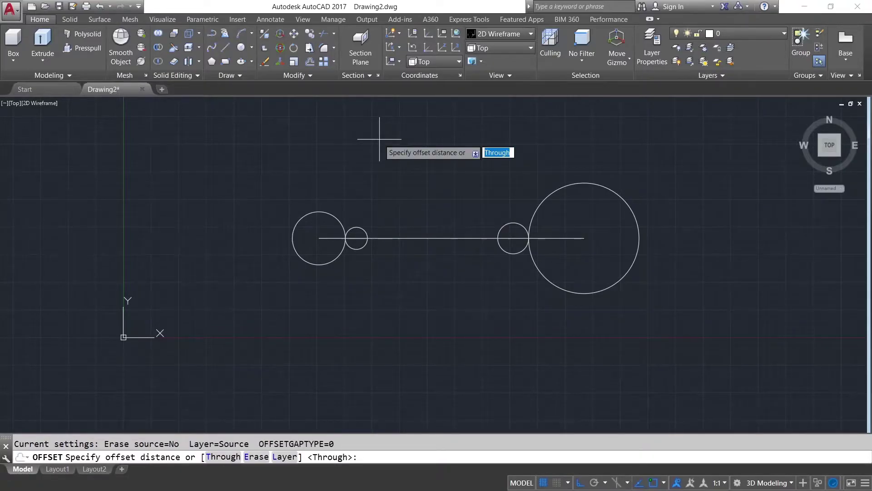
type("10")
key("Return")
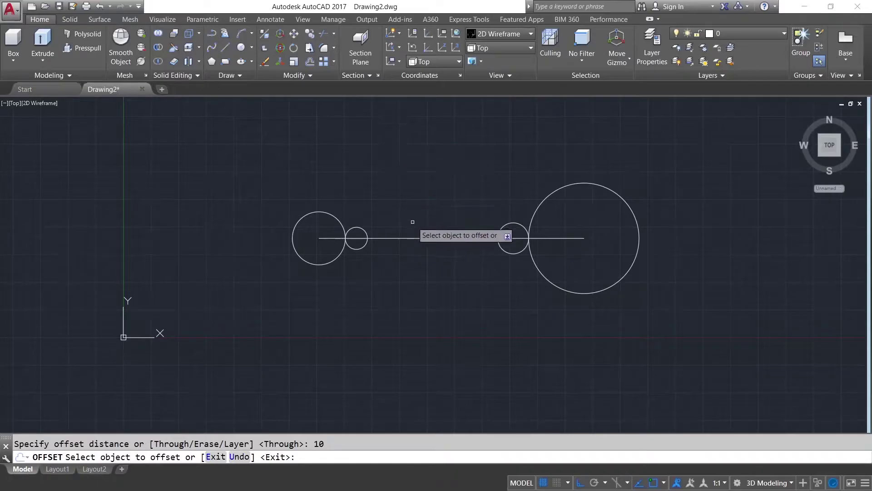
left_click(415, 238)
left_click(422, 213)
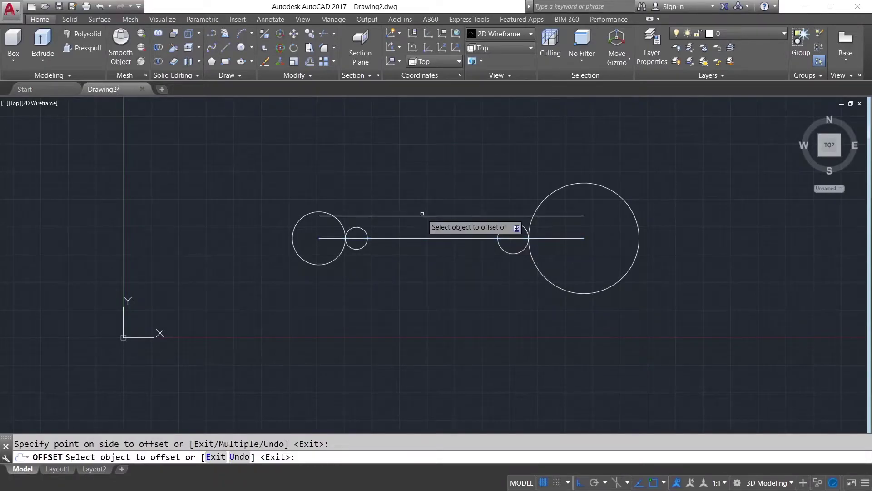
left_click(424, 237)
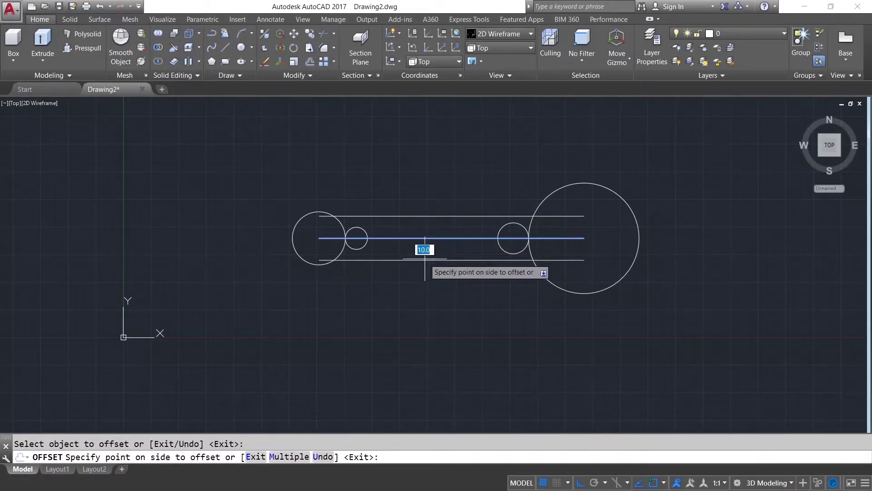
left_click(424, 259)
right_click(389, 166)
left_click(419, 173)
type("tr")
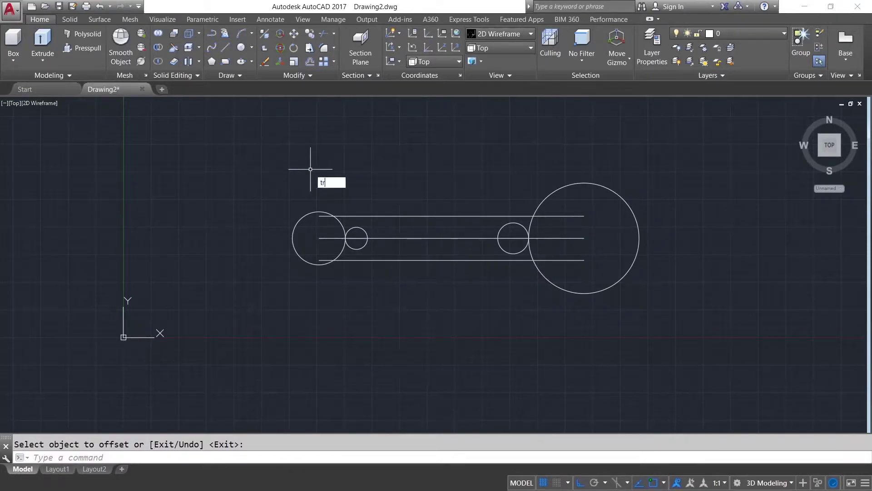
Step: Trim the offset lines' ends inside the large circle and the left circle
key("Return")
key("Return")
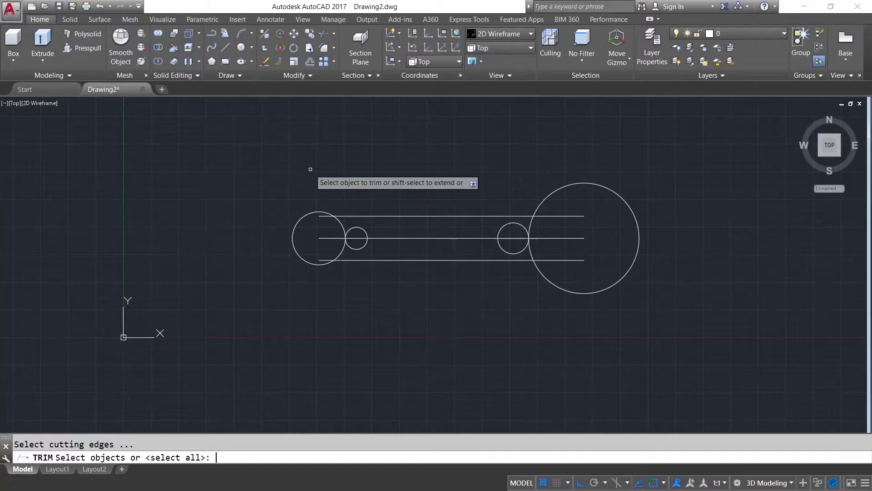
left_click(579, 273)
left_click(554, 189)
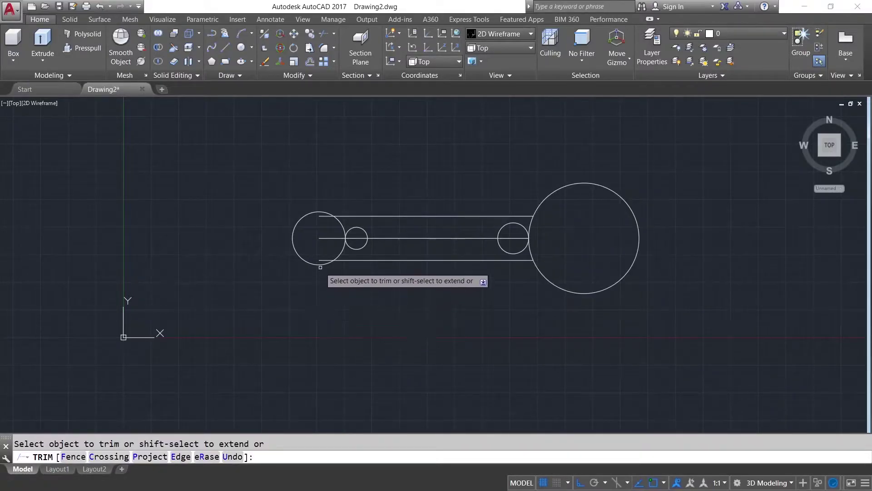
left_click(325, 247)
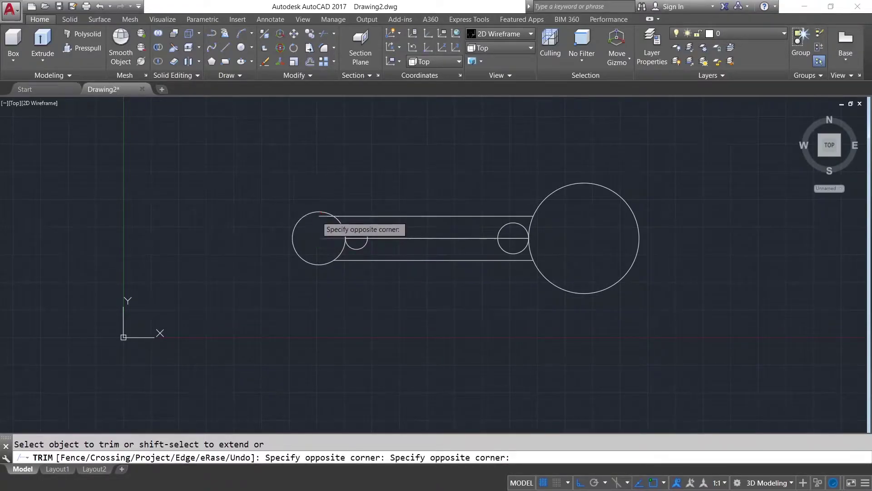
left_click(321, 222)
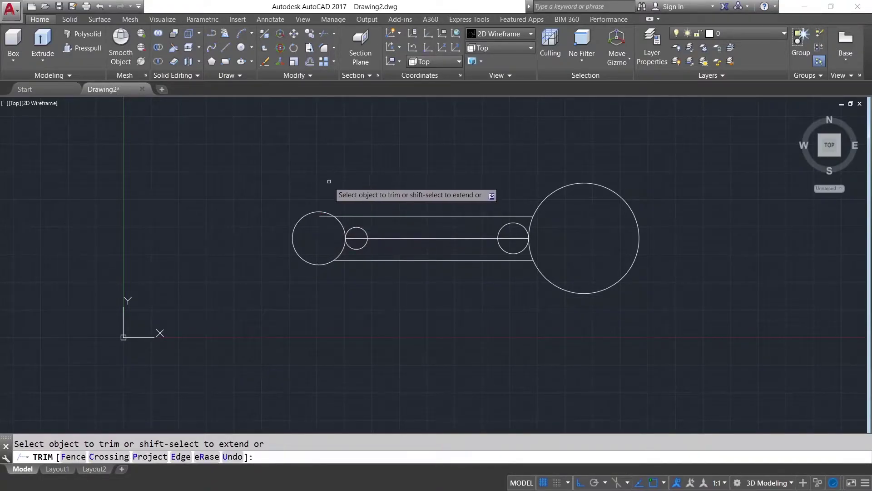
right_click(342, 202)
left_click(357, 206)
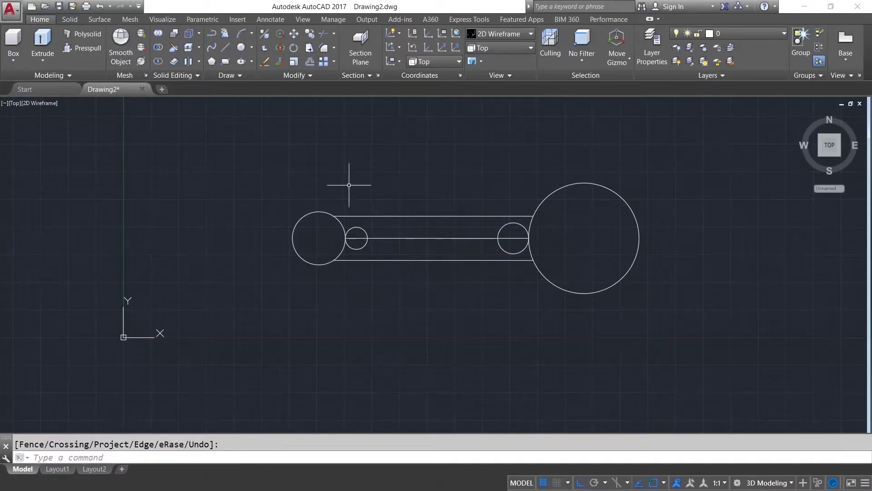
Step: Delete the middle horizontal centre line
key("Escape")
left_click(429, 238)
key("Delete")
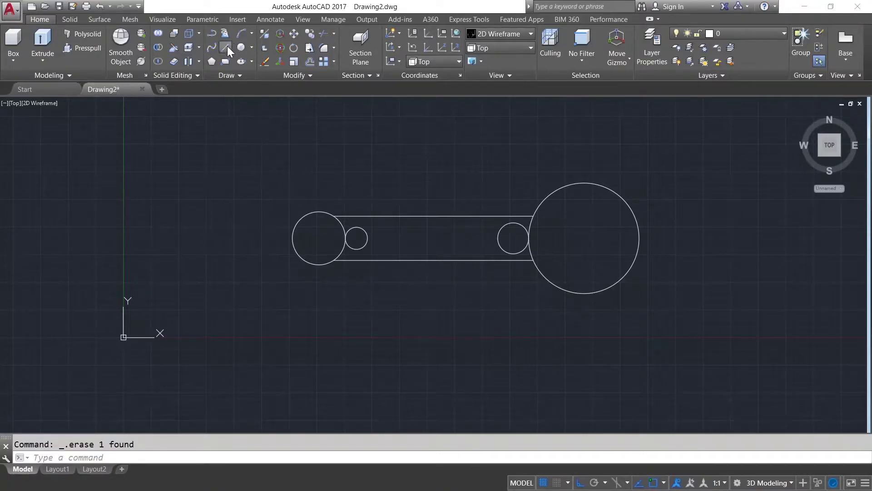
Step: With Ortho off, draw upper and lower lines joining the two small circles
left_click(226, 48)
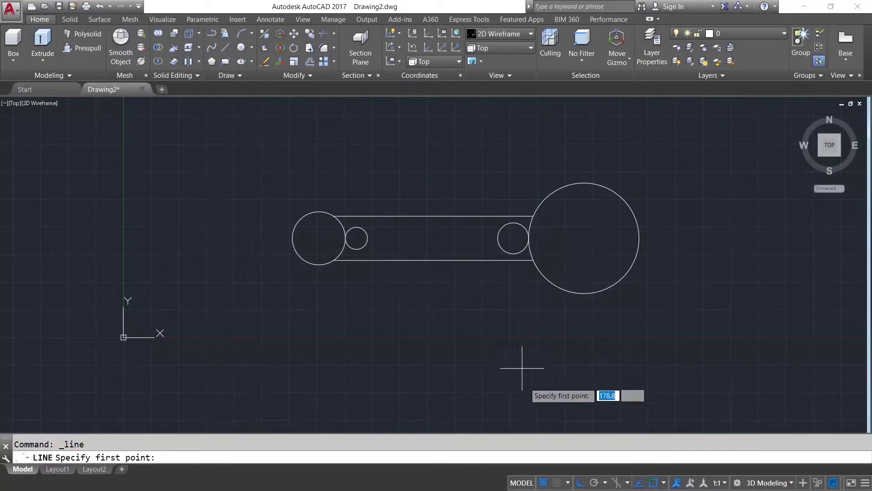
left_click(580, 482)
left_click(357, 227)
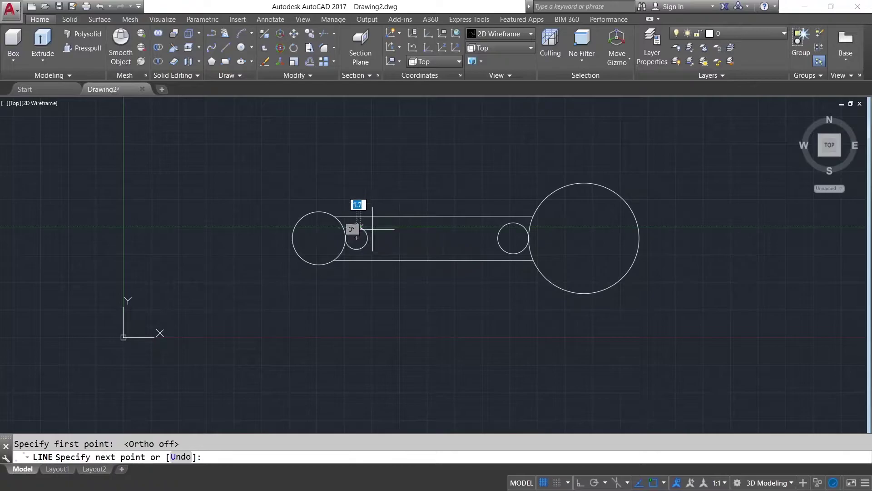
left_click(514, 224)
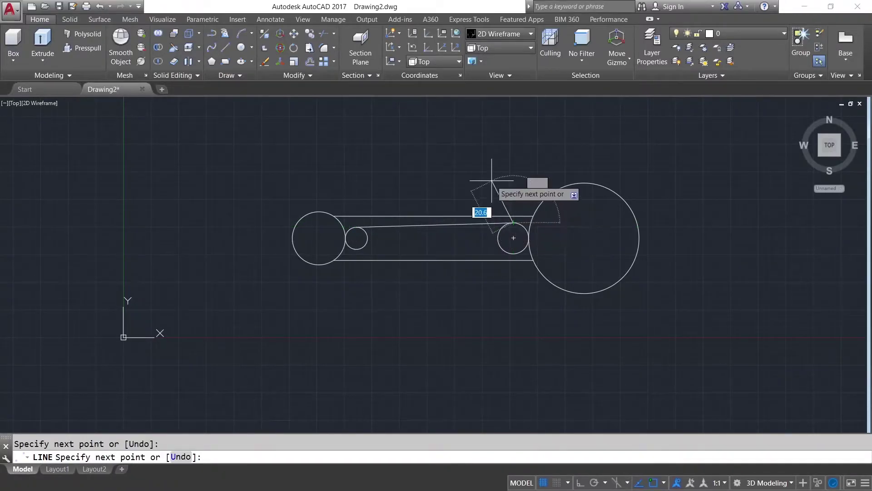
right_click(492, 180)
left_click(525, 188)
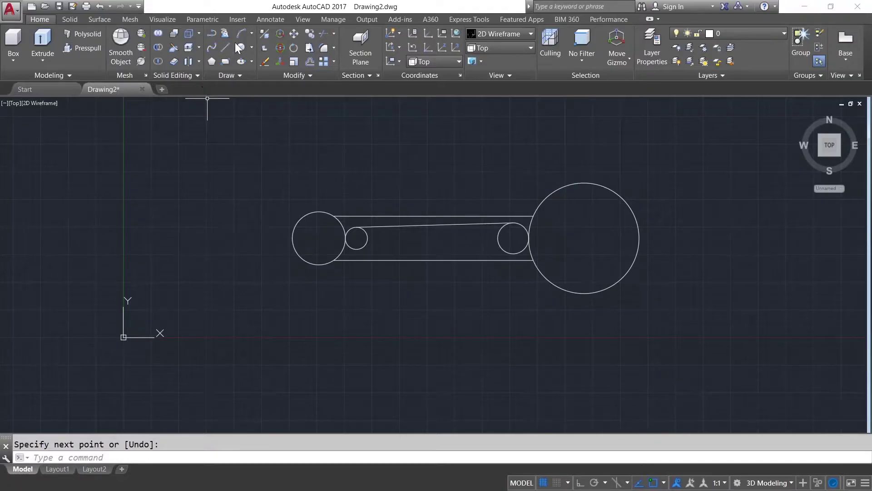
left_click(227, 48)
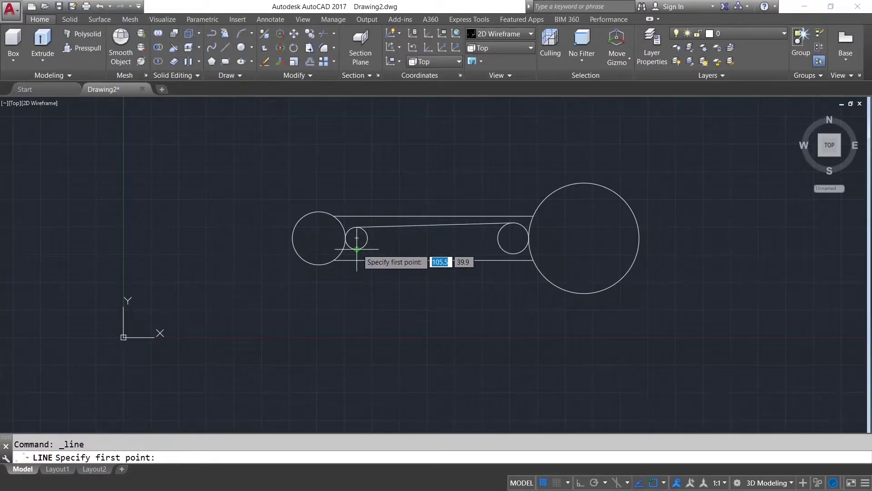
left_click(357, 249)
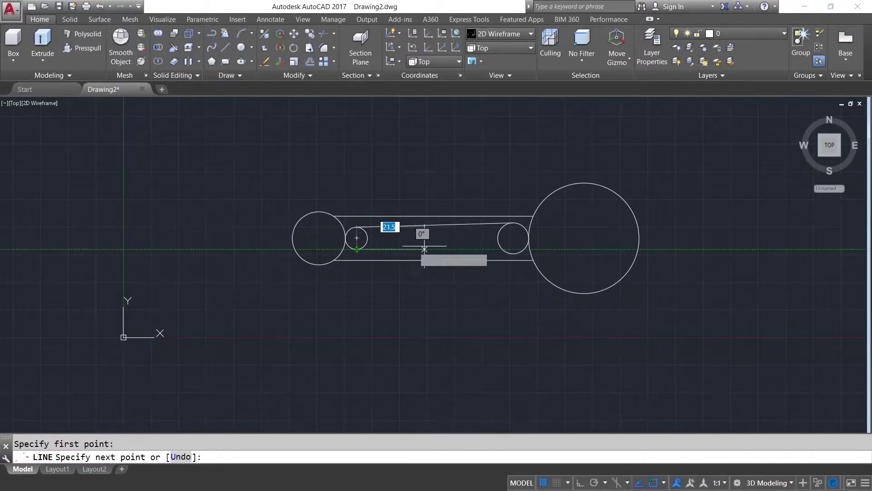
left_click(513, 253)
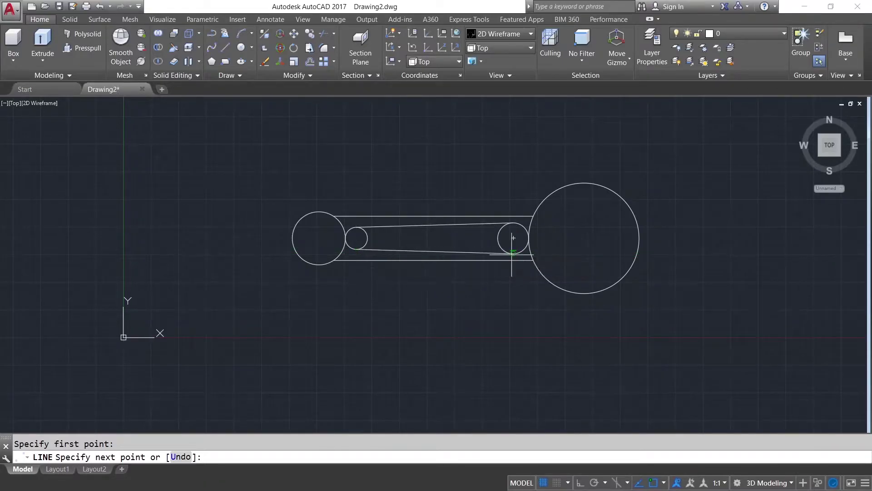
right_click(513, 254)
left_click(528, 260)
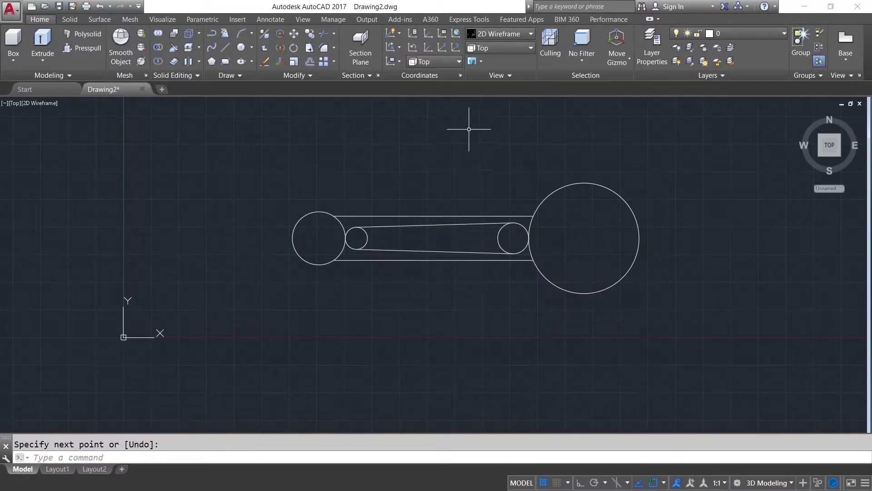
type("tr")
key("Return")
key("Return")
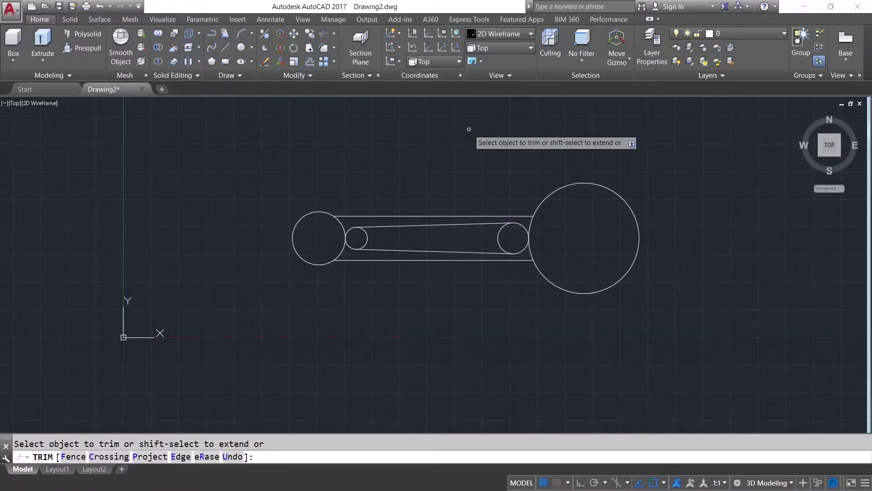
Step: Trim away the small circle's remaining arc inside the slot
left_click(366, 236)
right_click(362, 167)
left_click(395, 169)
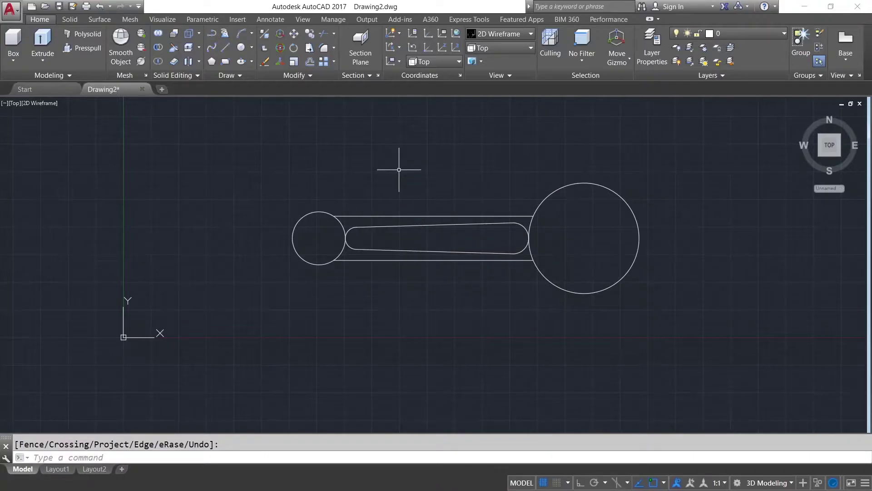
type("J")
Step: Join the slot's upper line, arcs and bottom line into one polyline
key("Return")
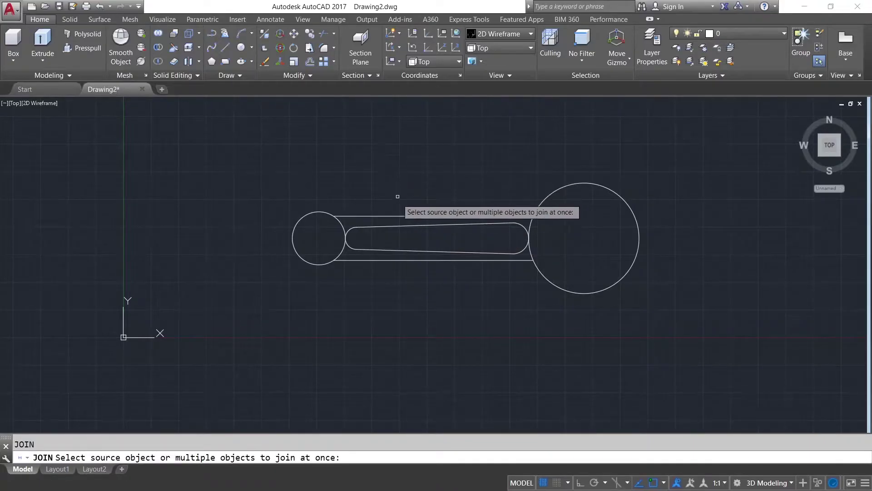
left_click(380, 226)
left_click(348, 228)
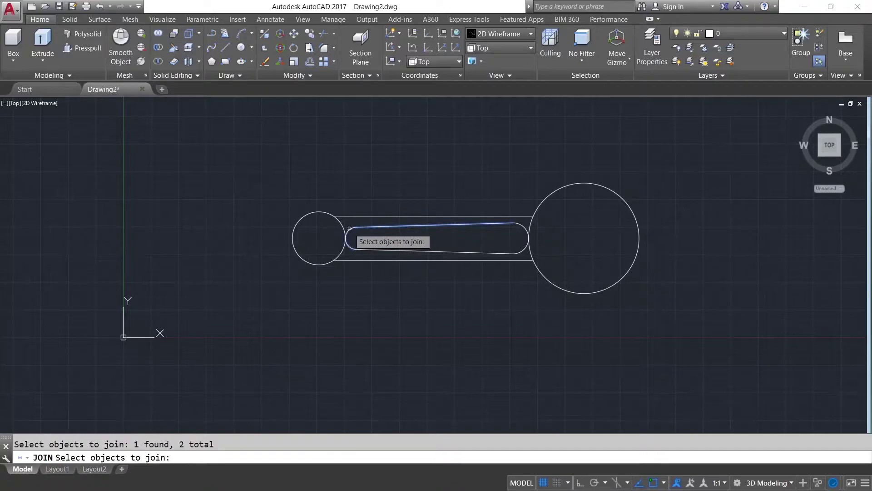
left_click(364, 250)
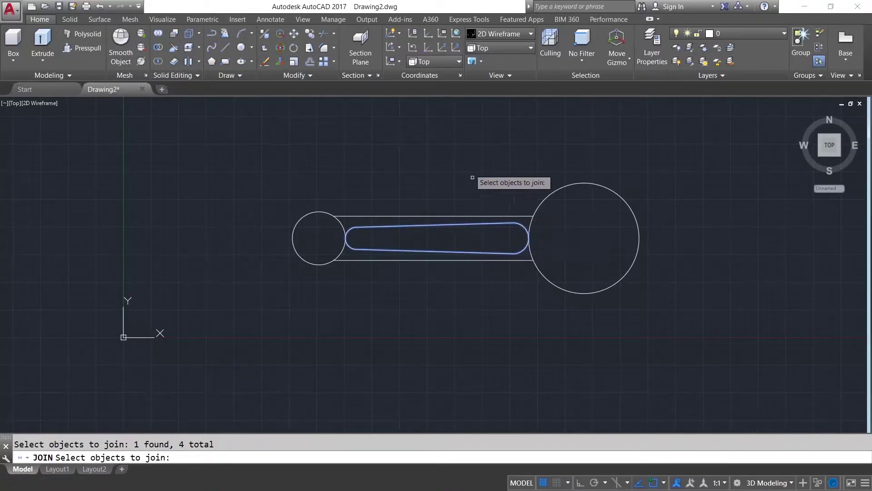
key("Return")
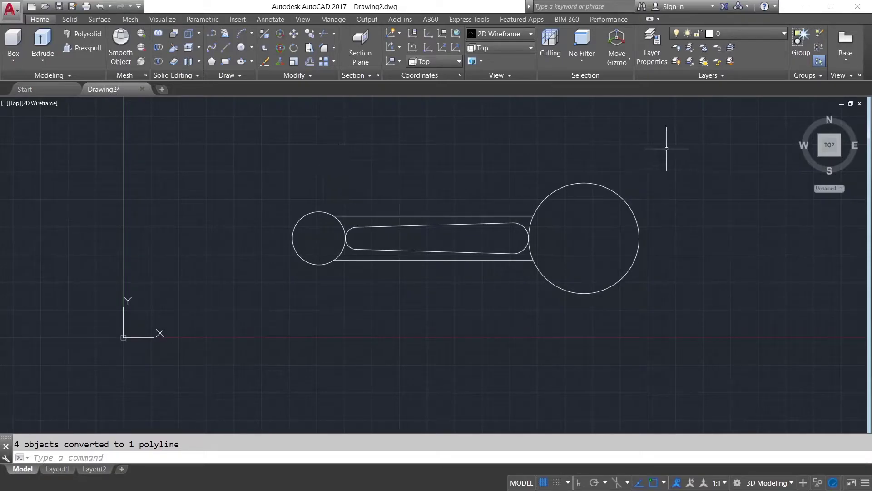
mouse_move(830, 145)
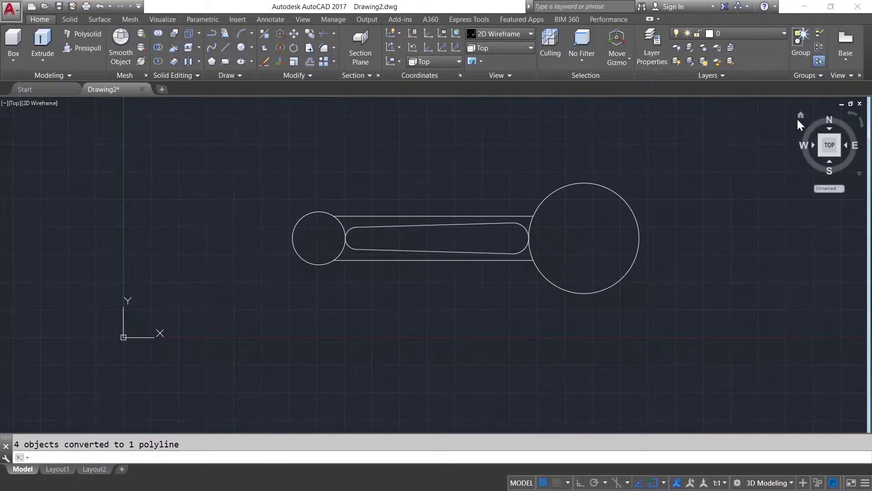
Step: Switch to the isometric Home view and presspull both end circles 20 units high
left_click(801, 116)
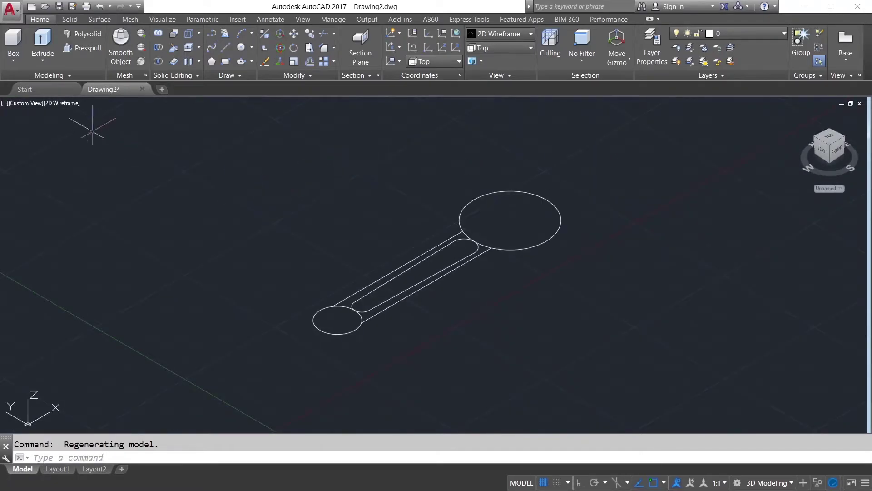
left_click(83, 46)
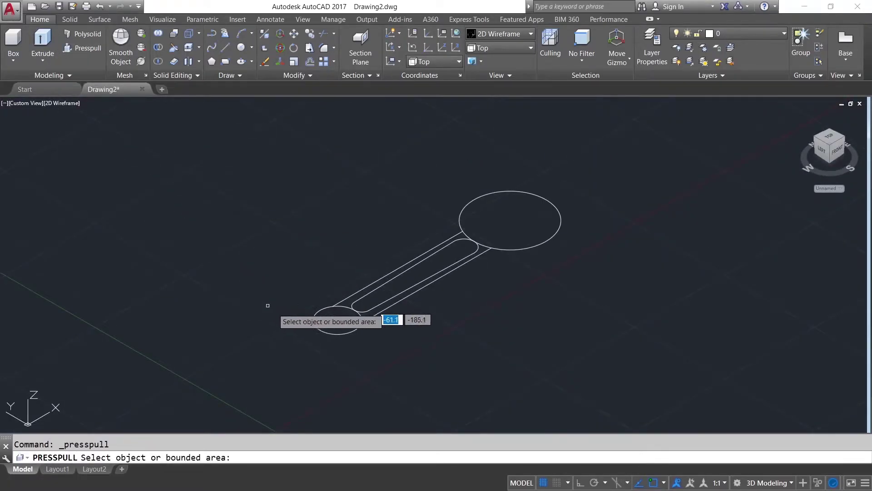
left_click(320, 313)
type("20")
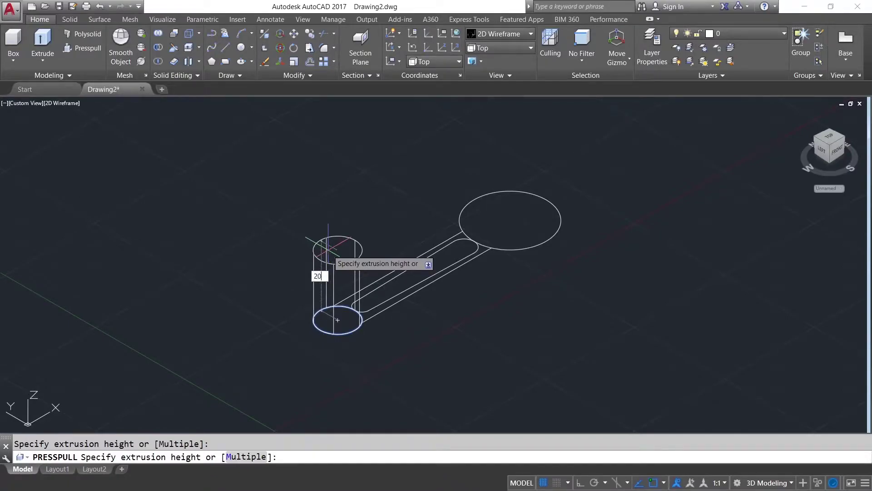
key("Return")
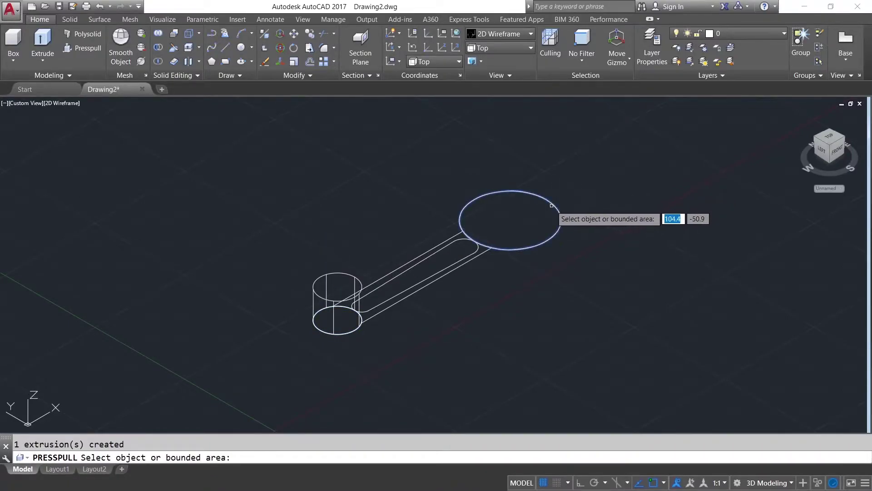
left_click(553, 206)
type("2")
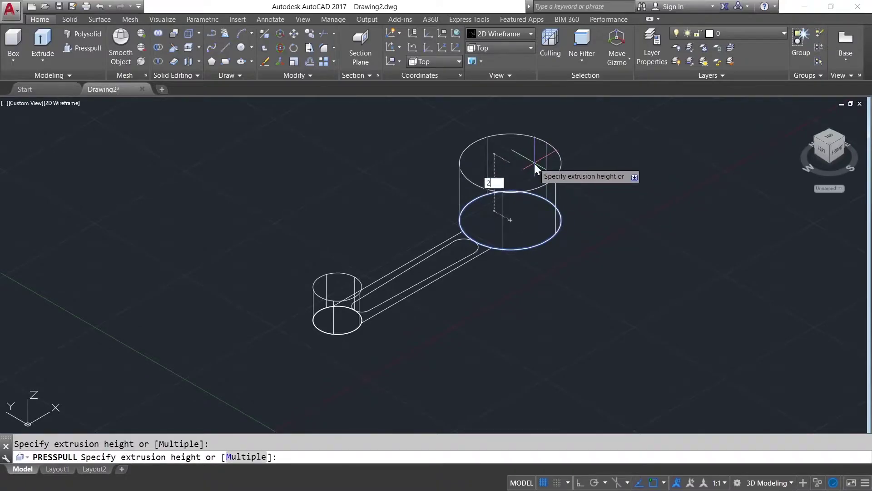
type("0")
key("Return")
key("Return")
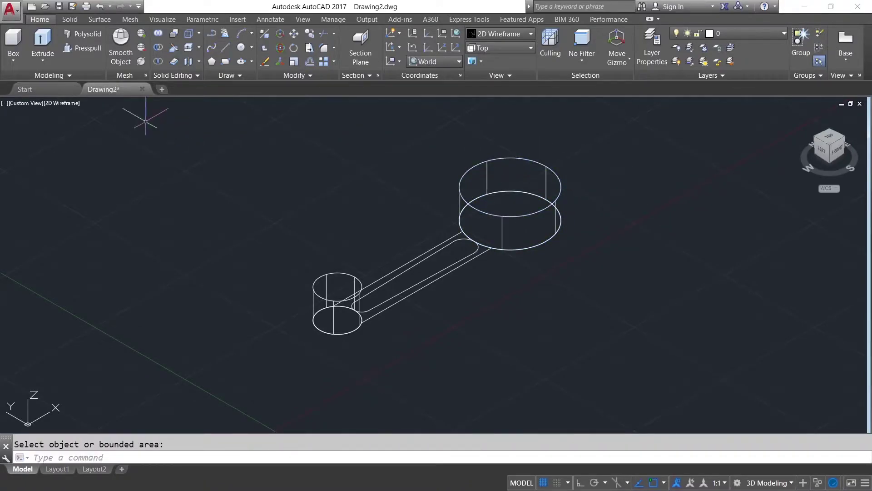
left_click(73, 104)
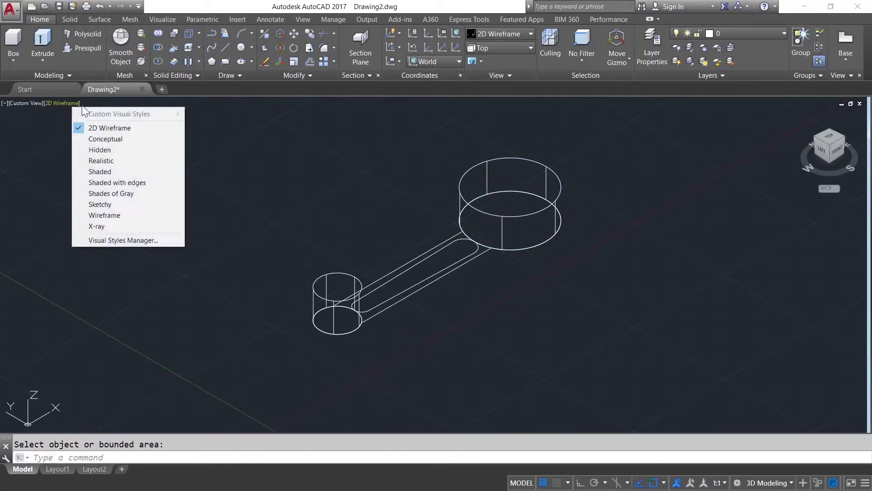
Step: Set Shaded with edges style and draw a radius 16 circle on the large cylinder's top centre
left_click(114, 181)
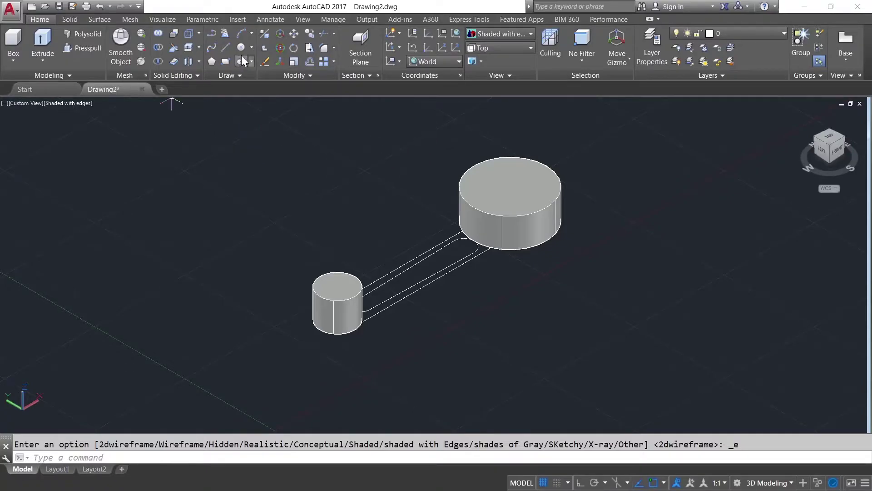
left_click(252, 45)
left_click(275, 66)
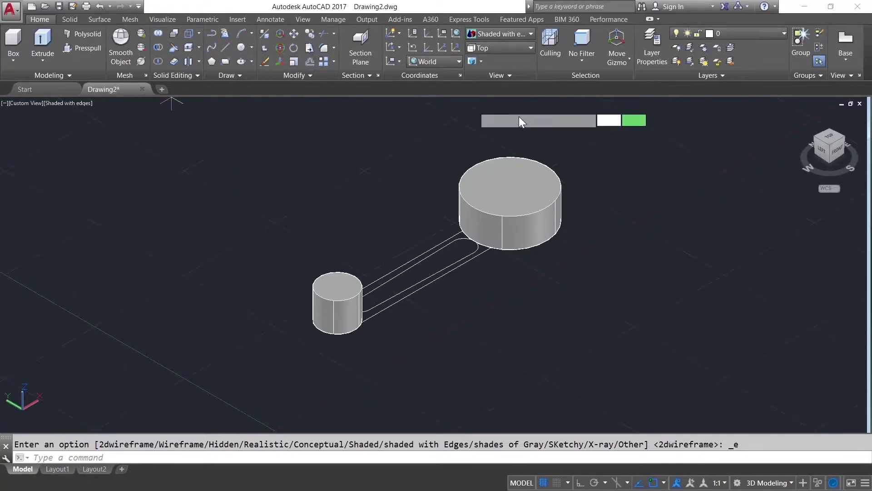
left_click(509, 186)
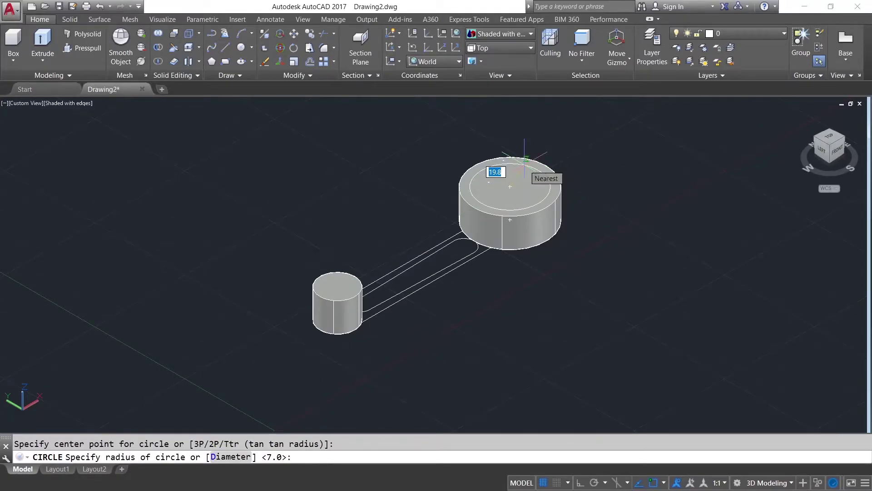
type("16")
key("Return")
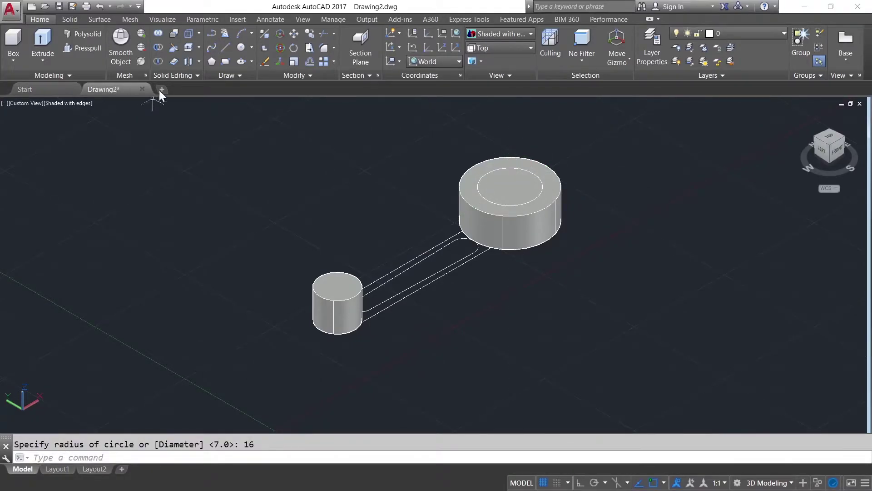
left_click(250, 49)
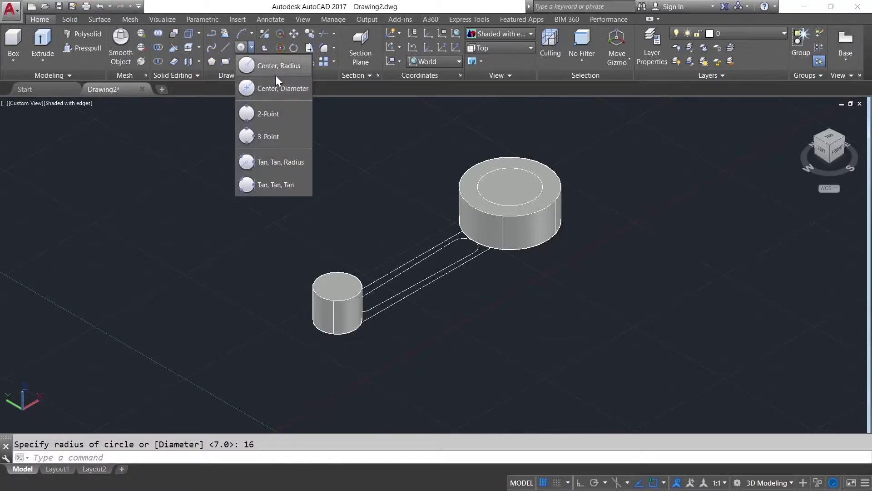
Step: Draw a radius-10 circle by centre and radius, restarting after a cancelled attempt
left_click(276, 74)
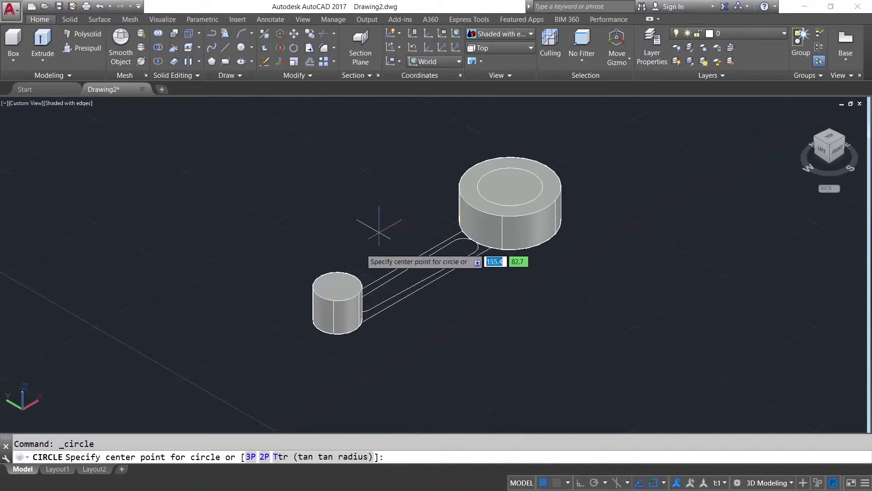
scroll(345, 278, "up", 5)
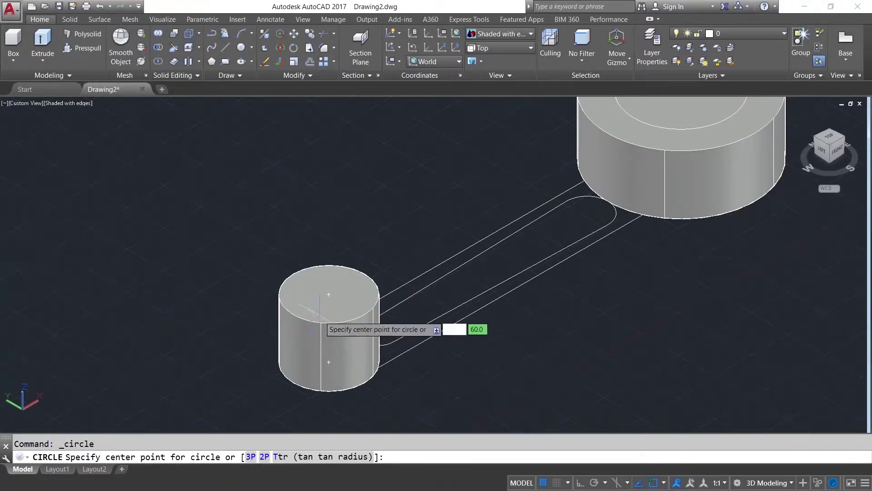
right_click(194, 226)
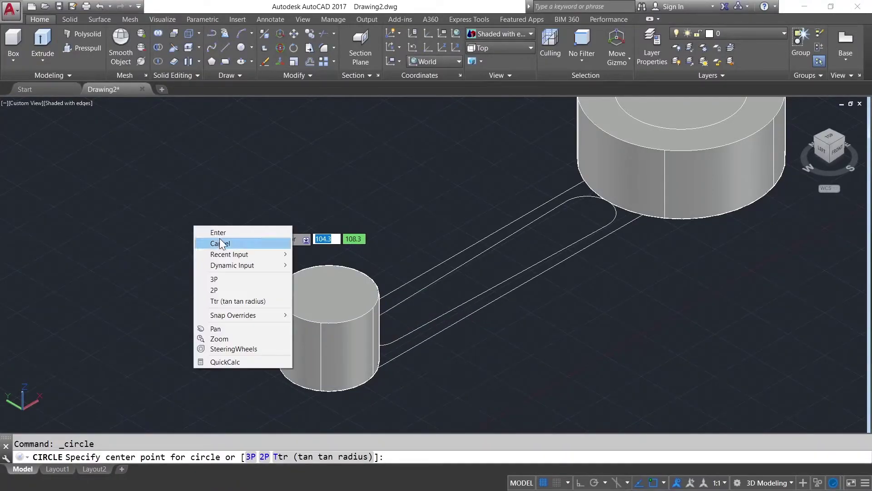
left_click(220, 243)
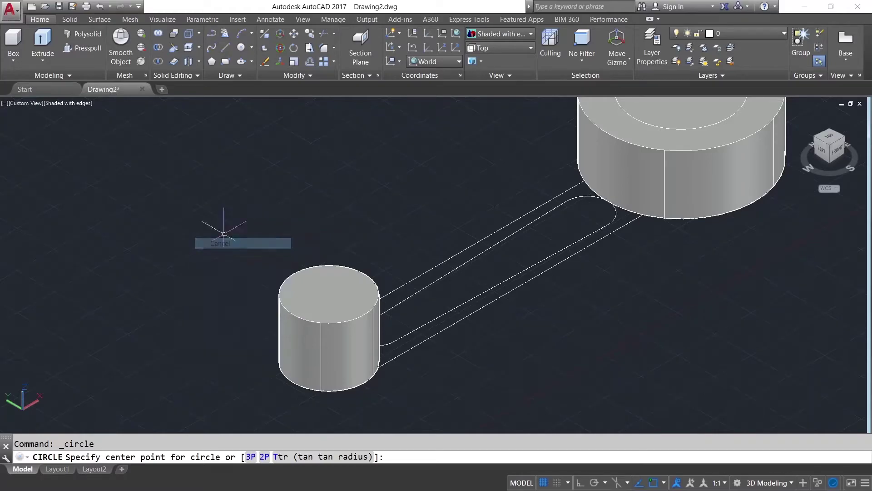
left_click(252, 50)
left_click(276, 89)
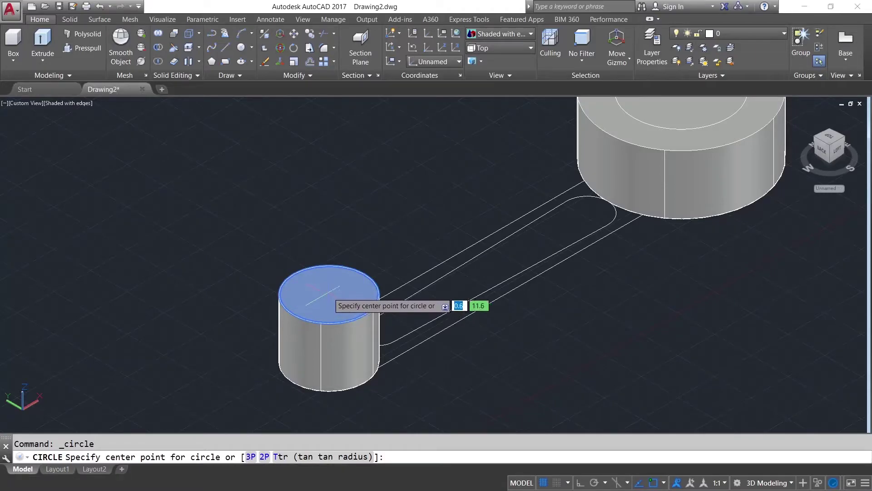
left_click(184, 180)
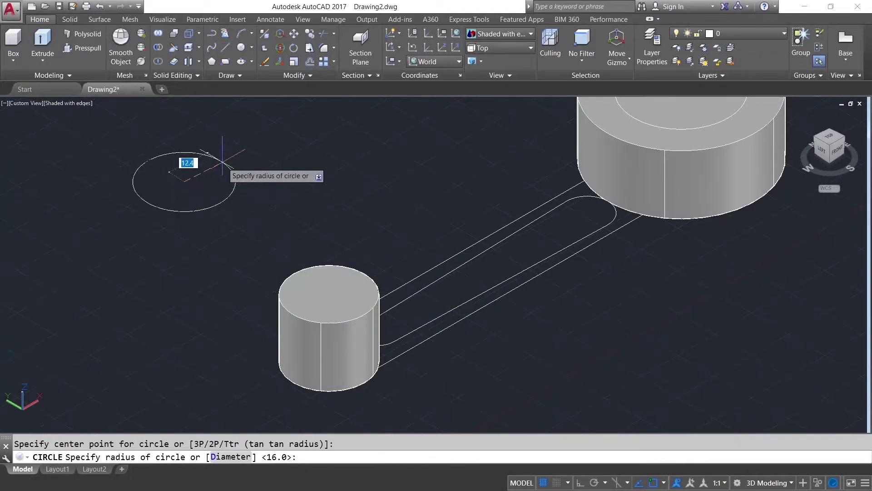
type("10")
key("Return")
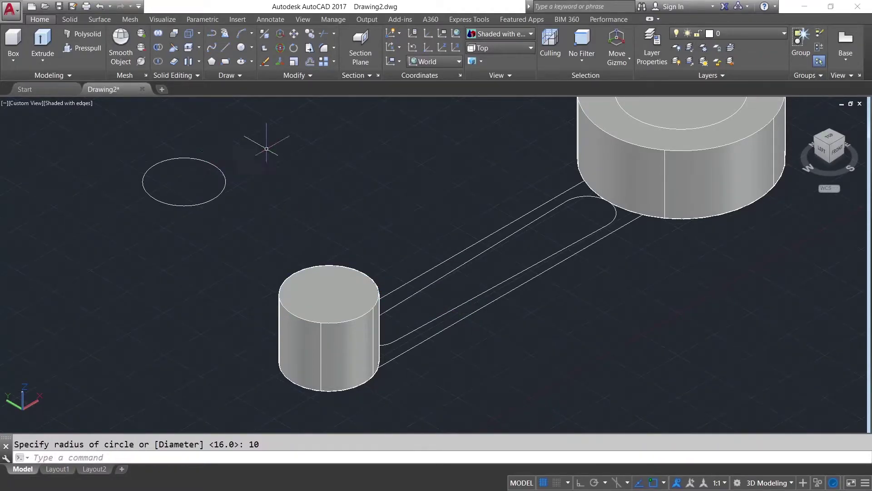
type("m")
Step: Move the radius-10 circle by its centre onto the small cylinder's top centre
key("Return")
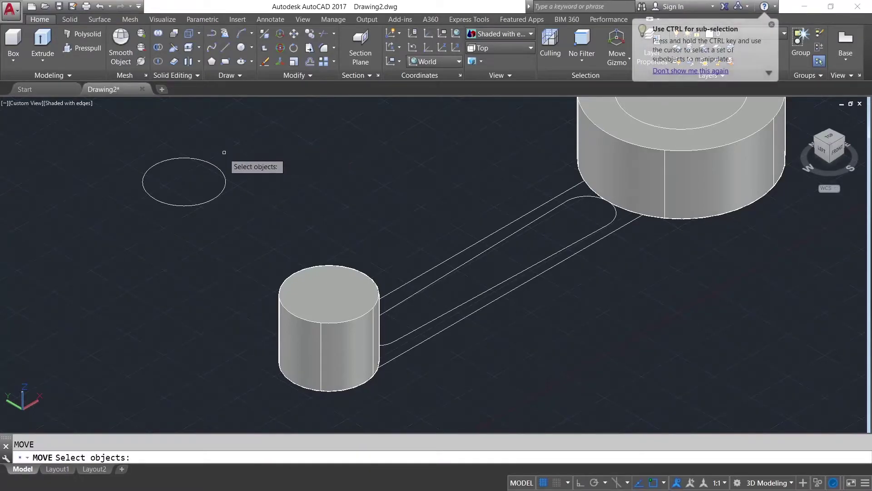
key("Return")
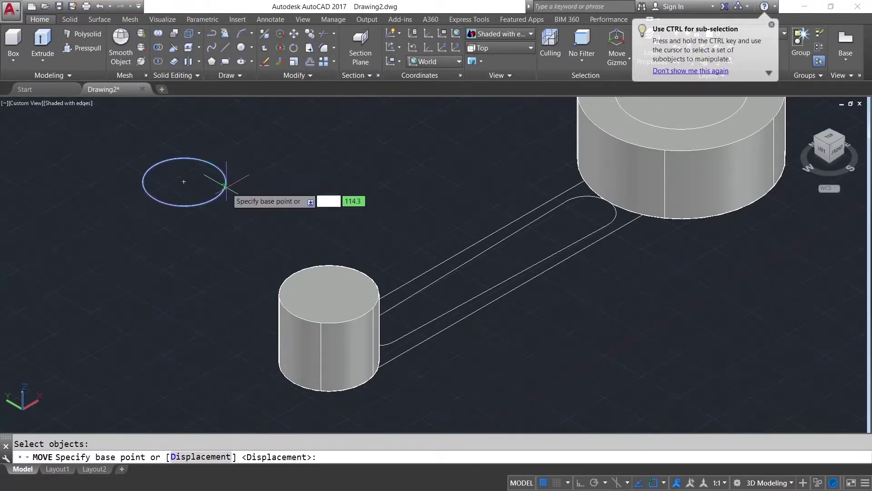
left_click(184, 182)
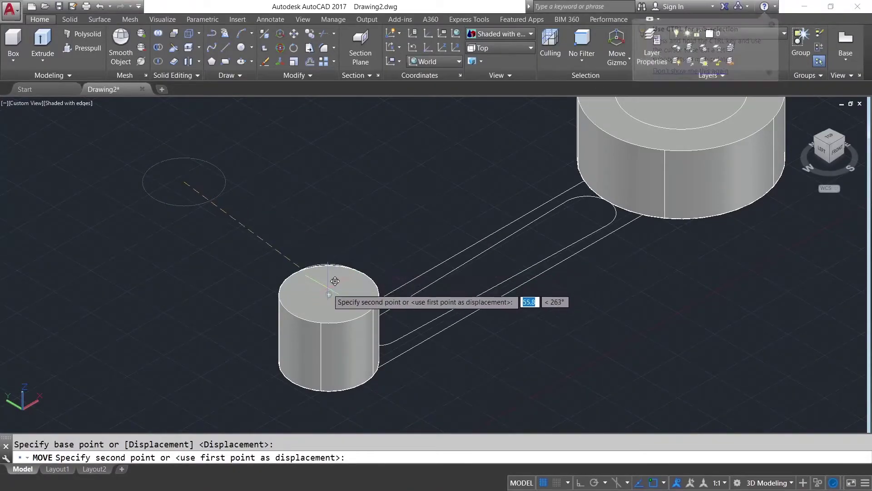
left_click(328, 264)
Step: Press-pull the inner circles of the large and small cylinders down into through-holes
scroll(370, 214, "down", 2)
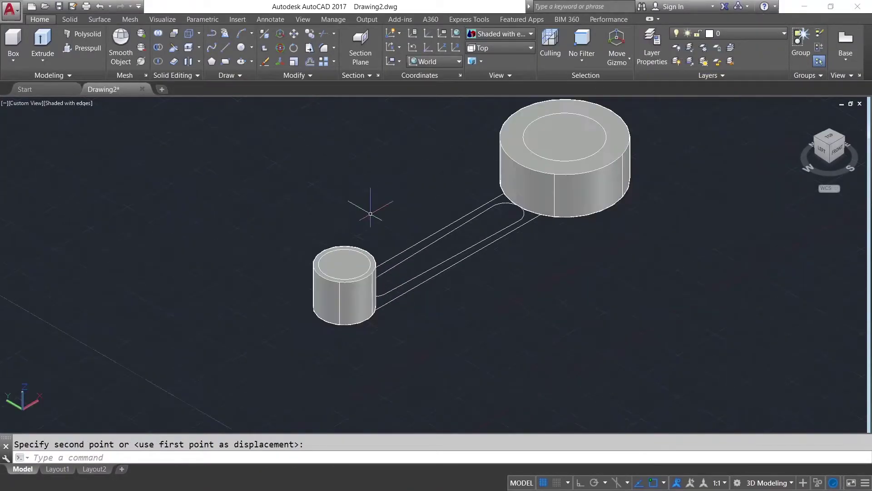
scroll(371, 214, "down", 2)
middle_click_drag(378, 191, 305, 208)
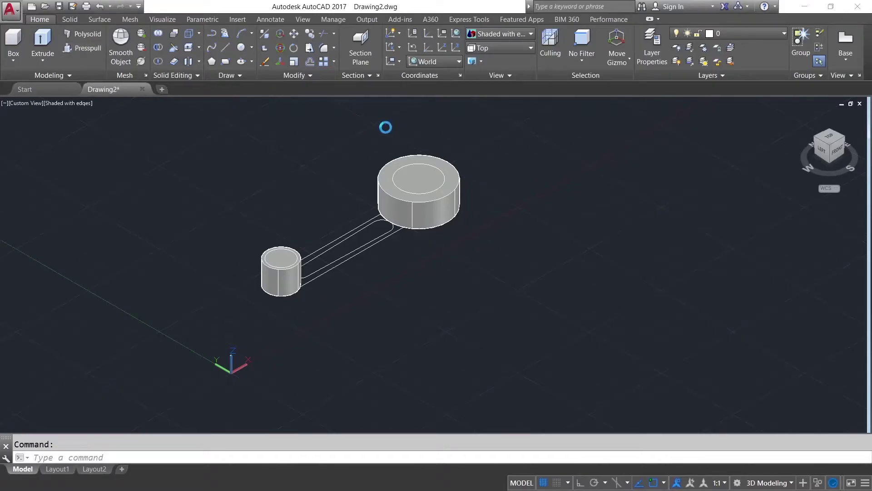
key("ctrl+shift+e")
left_click(409, 184)
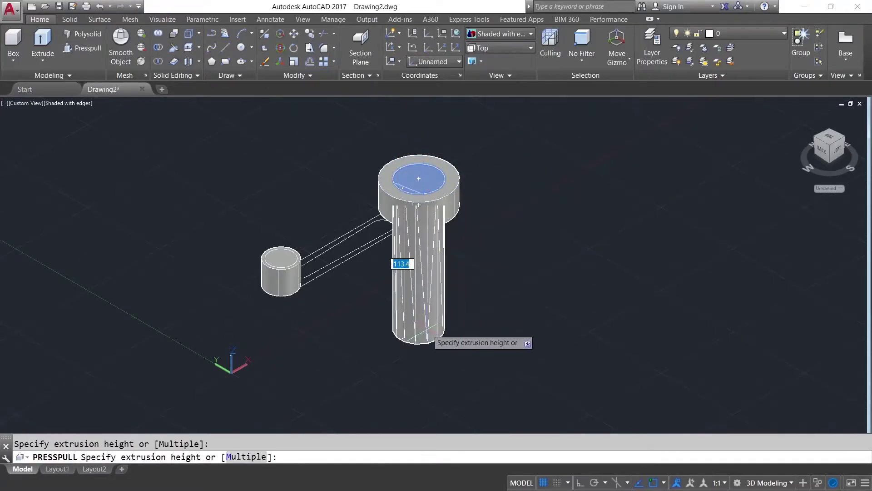
left_click(427, 334)
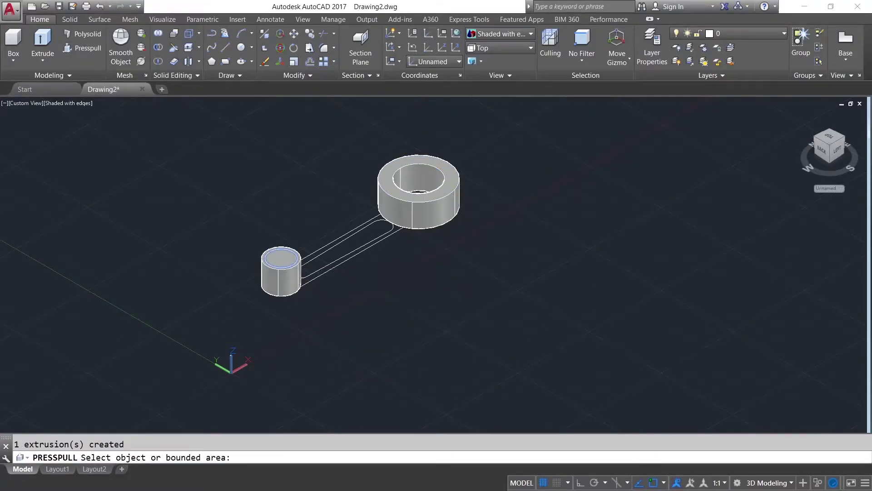
left_click(281, 258)
left_click(278, 326)
key("Return")
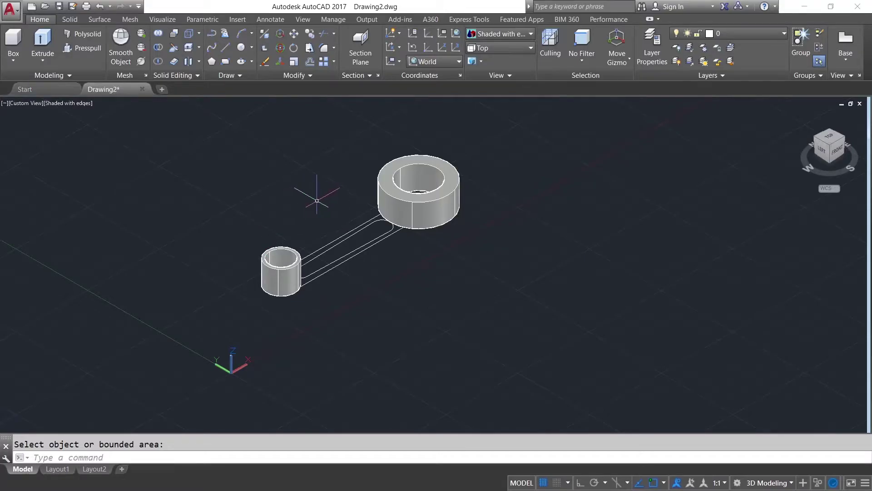
Step: Draw a radius-17 circle centred on the large ring's top
left_click(251, 49)
left_click(268, 82)
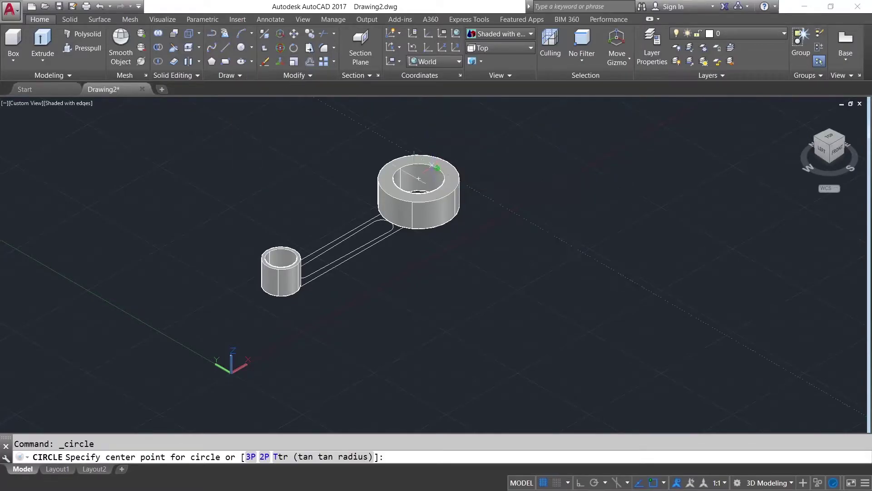
left_click(384, 168)
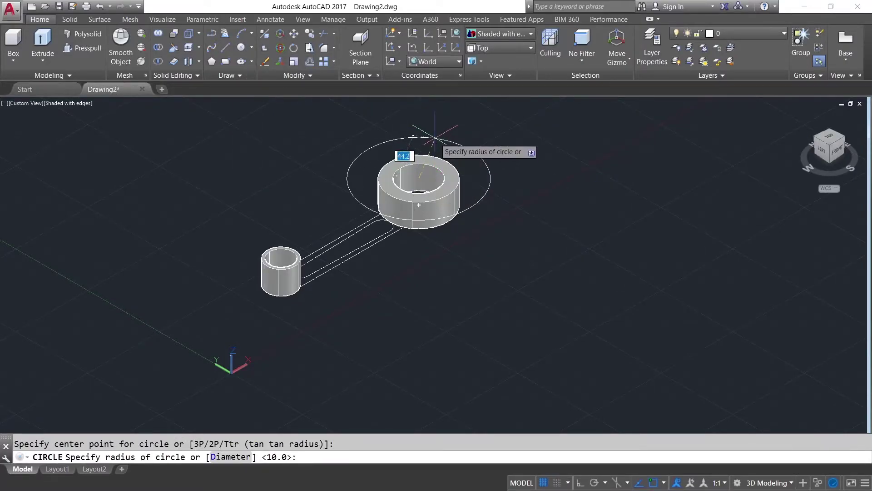
key("Return")
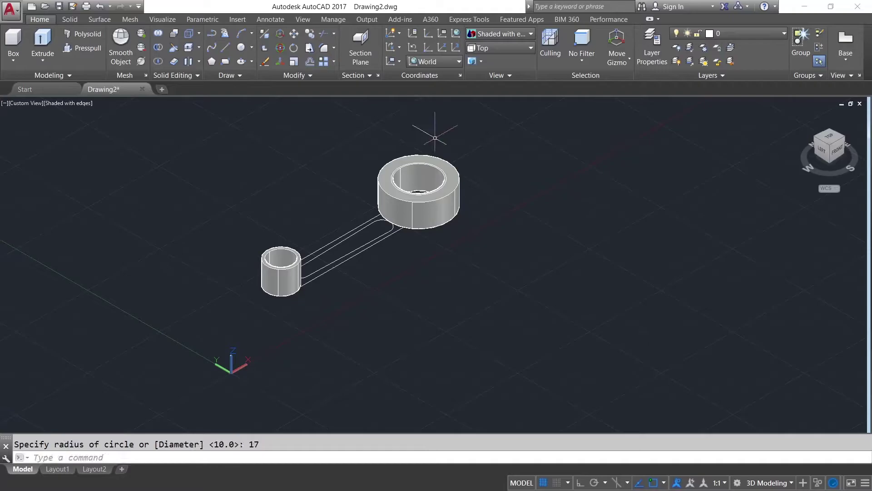
Step: Press-pull the thin band around the large ring's hole inward to form a step
left_click(84, 48)
scroll(436, 167, "up", 2)
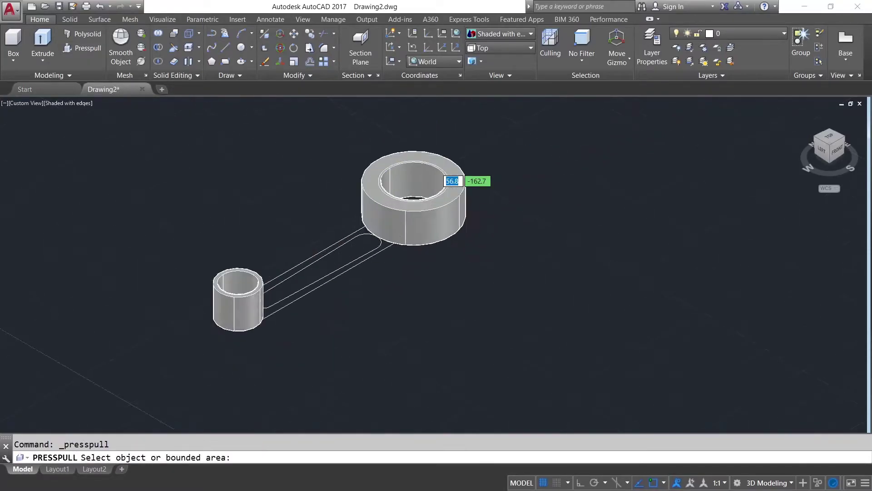
scroll(436, 172, "up", 2)
scroll(436, 170, "up", 2)
scroll(438, 165, "up", 1)
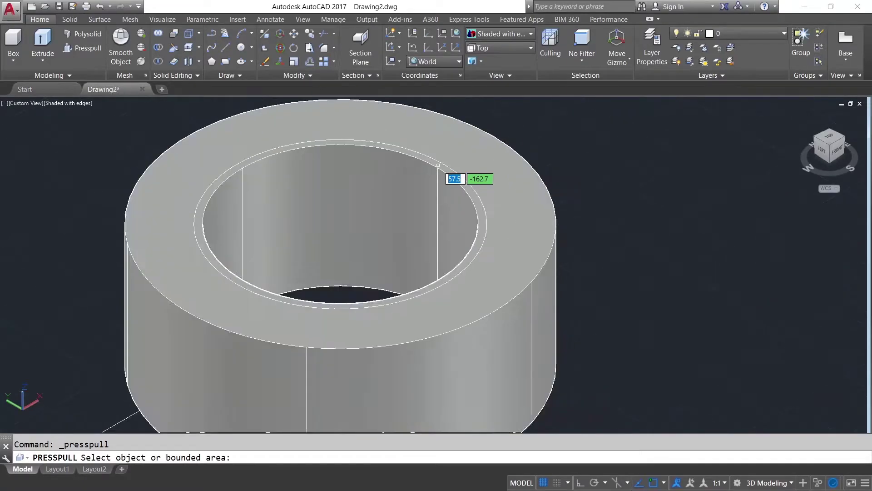
scroll(435, 165, "up", 2)
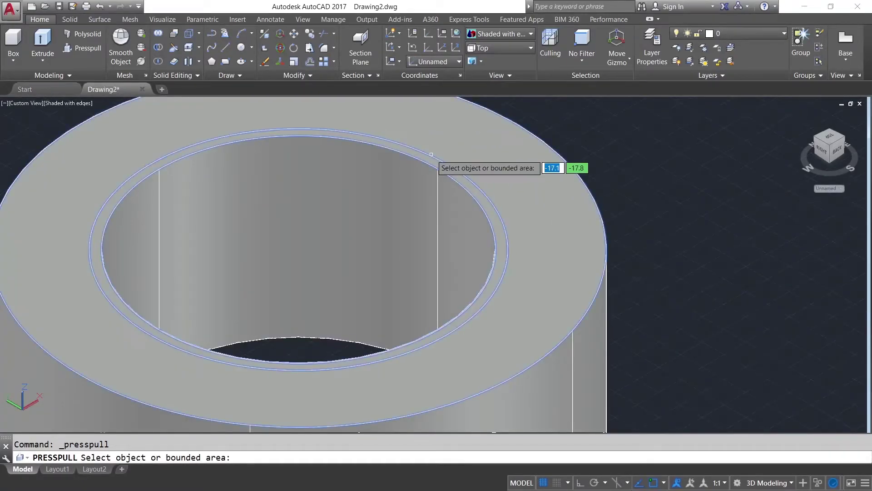
left_click(298, 249)
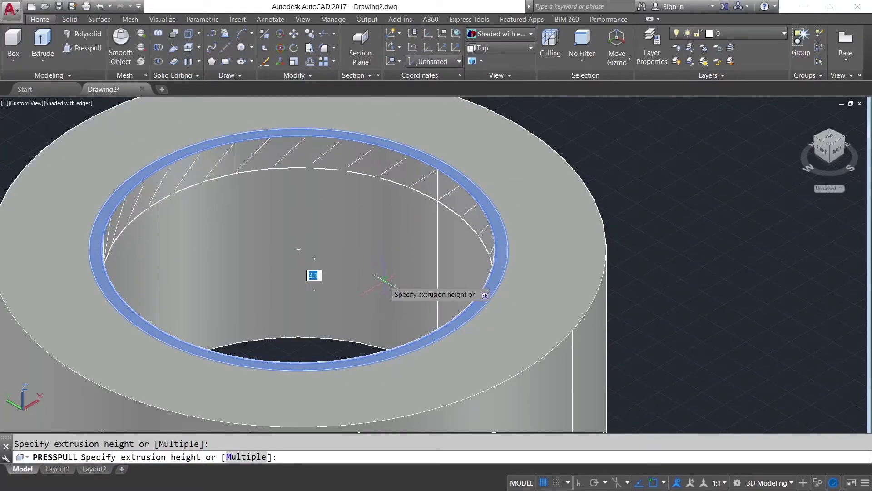
left_click(299, 249)
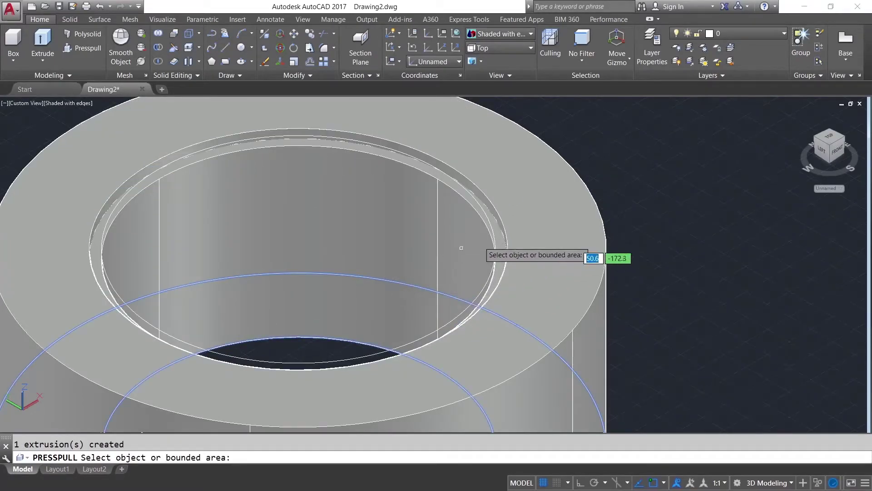
key("Escape")
scroll(586, 168, "down", 4)
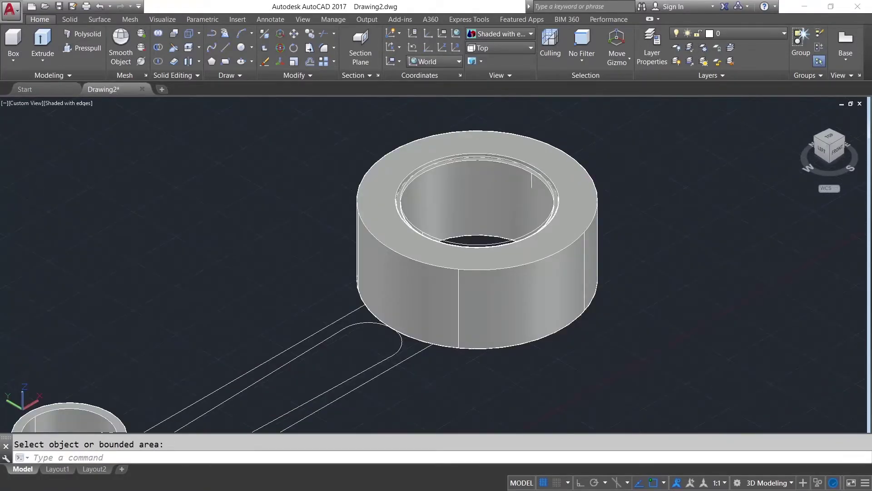
middle_click_drag(624, 179, 466, 140)
key("Escape")
mouse_move(830, 154)
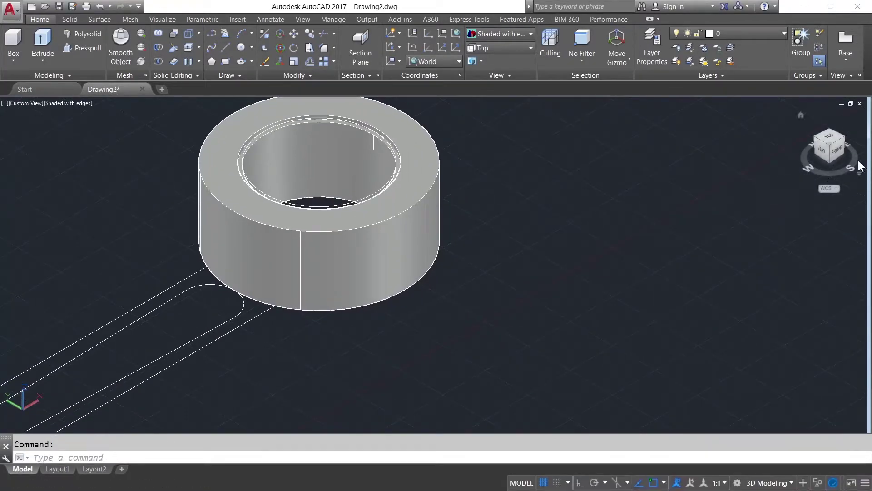
Step: Orbit to the ring's underside and draw a radius-17 circle centred on the hole
left_click(811, 113)
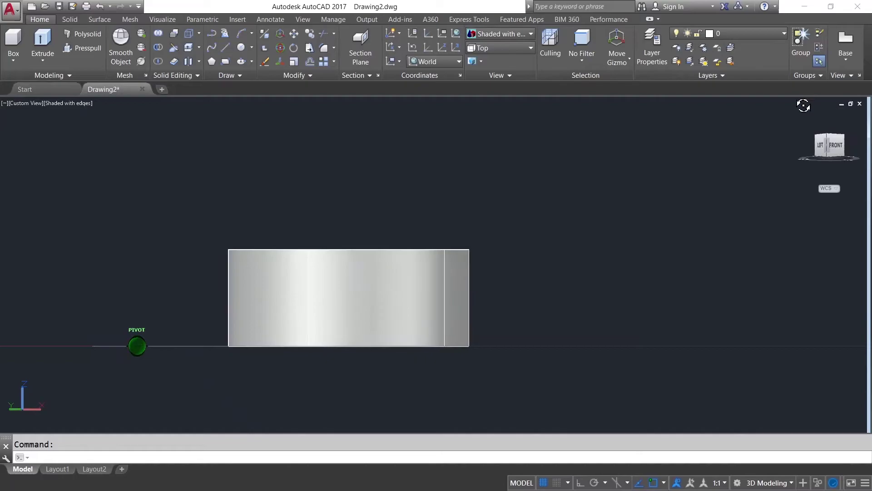
left_click_drag(808, 114, 831, 171)
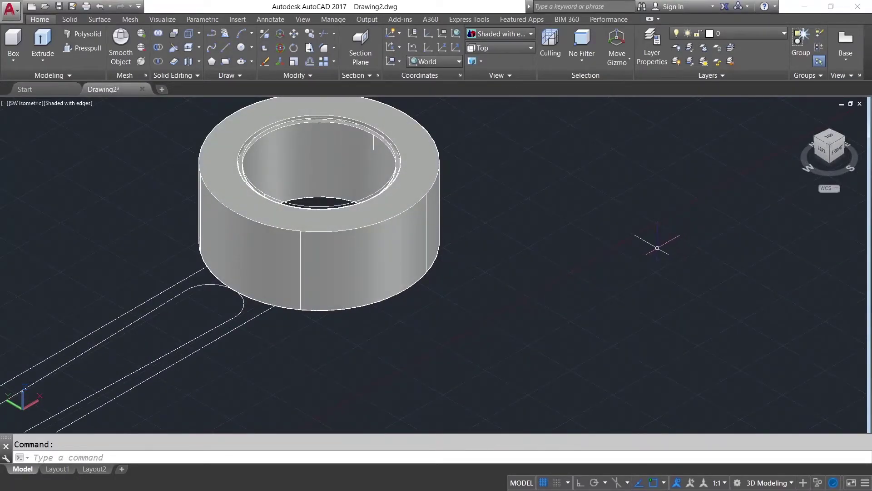
mouse_move(568, 289)
middle_mouse_down("shift")
mouse_move(317, 194)
mouse_move(484, 181)
mouse_move(495, 189)
middle_mouse_up("shift")
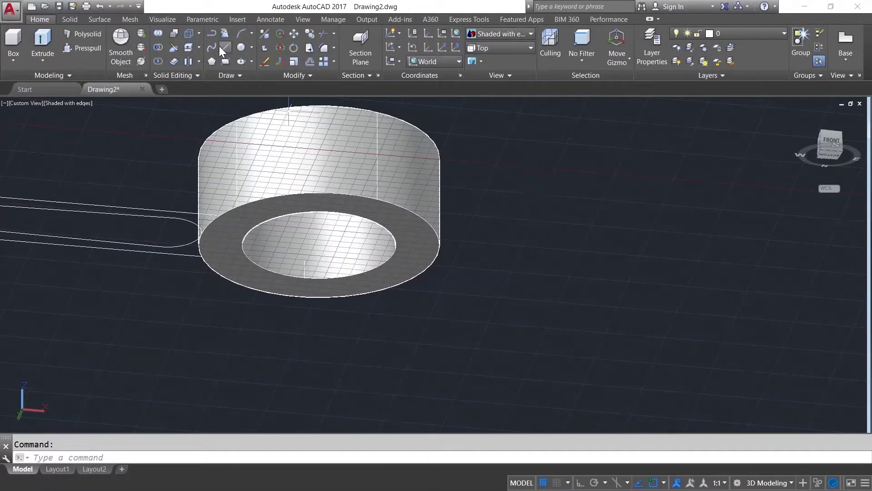
left_click(251, 48)
left_click(284, 67)
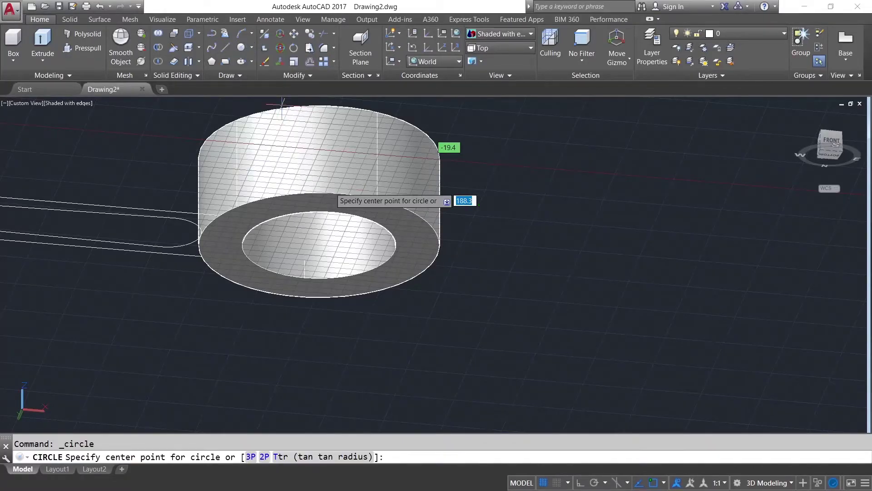
left_click(320, 244)
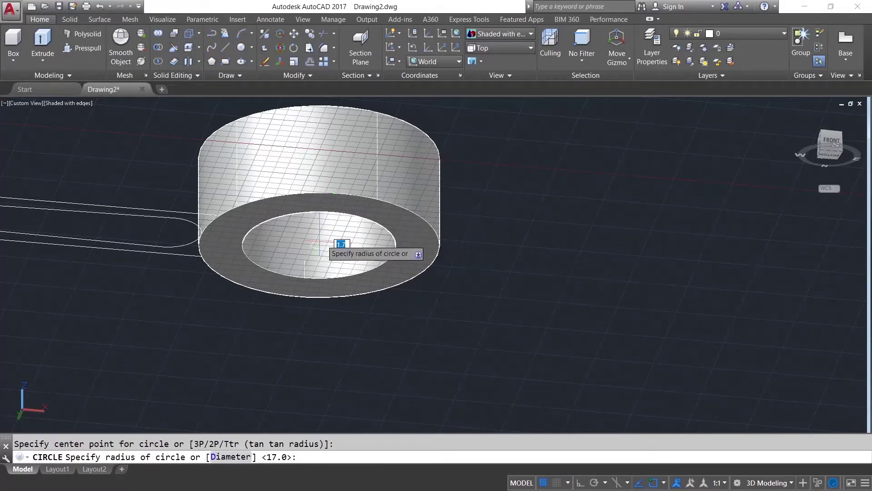
type("17")
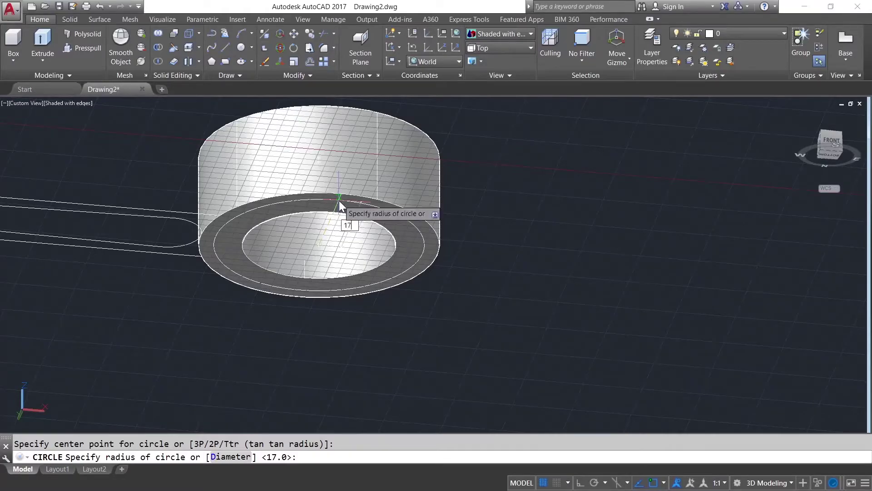
key("Return")
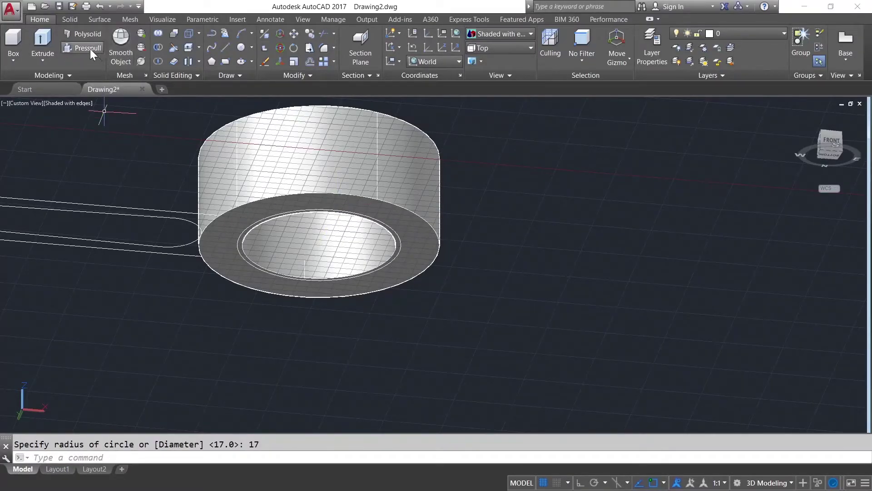
Step: Press-pull the underside band around the hole to a depth of 1
left_click(90, 48)
scroll(250, 268, "up", 3)
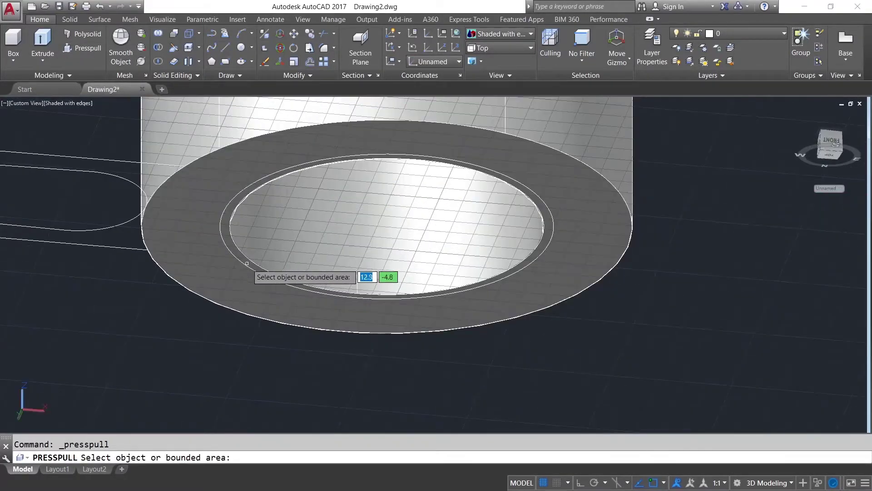
left_click(246, 263)
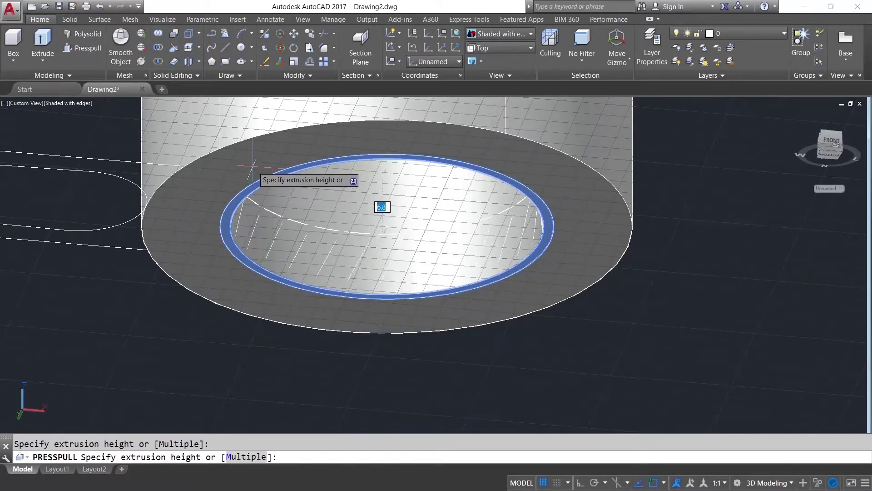
key("Return")
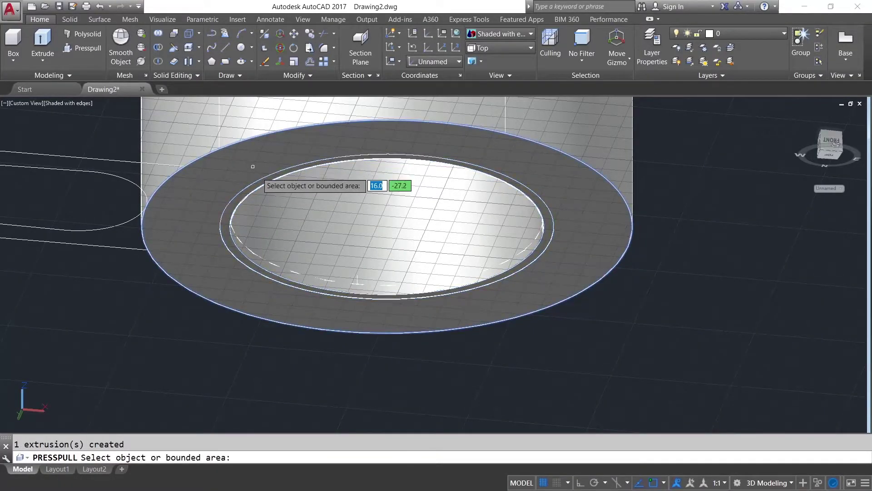
scroll(404, 280, "down", 2)
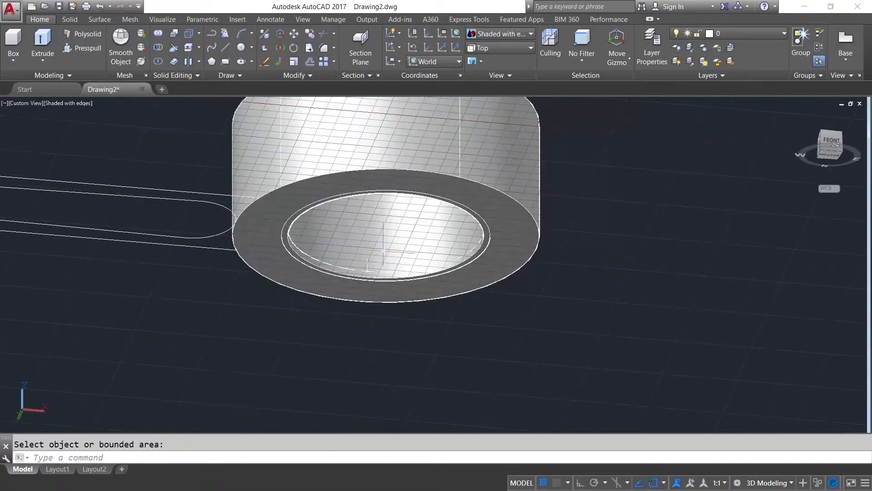
scroll(405, 280, "down", 2)
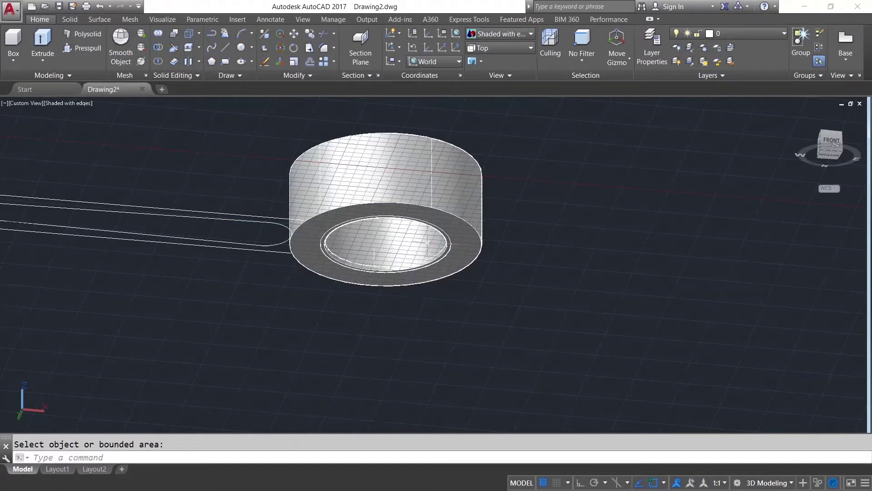
mouse_move(482, 194)
middle_mouse_down("shift")
mouse_move(506, 204)
mouse_move(537, 263)
mouse_move(457, 258)
mouse_move(400, 228)
mouse_move(395, 246)
mouse_move(413, 257)
mouse_move(535, 261)
mouse_move(565, 253)
middle_mouse_up("shift")
key("Escape")
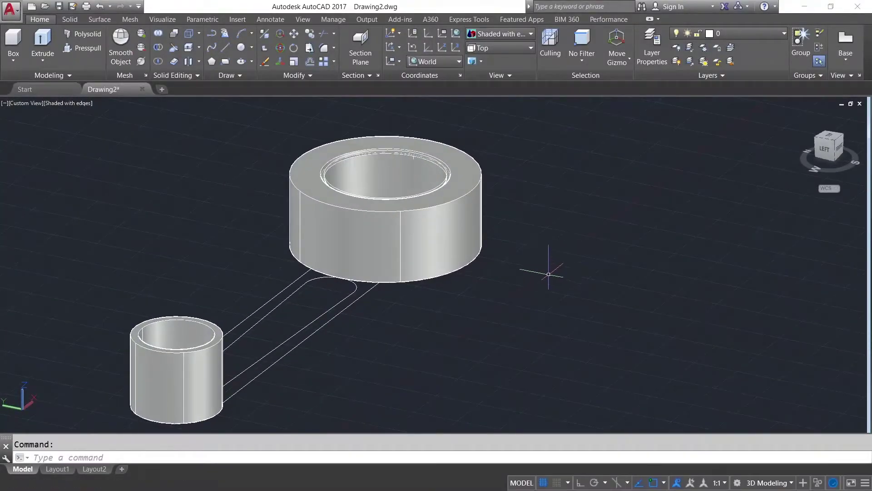
scroll(518, 302, "down", 2)
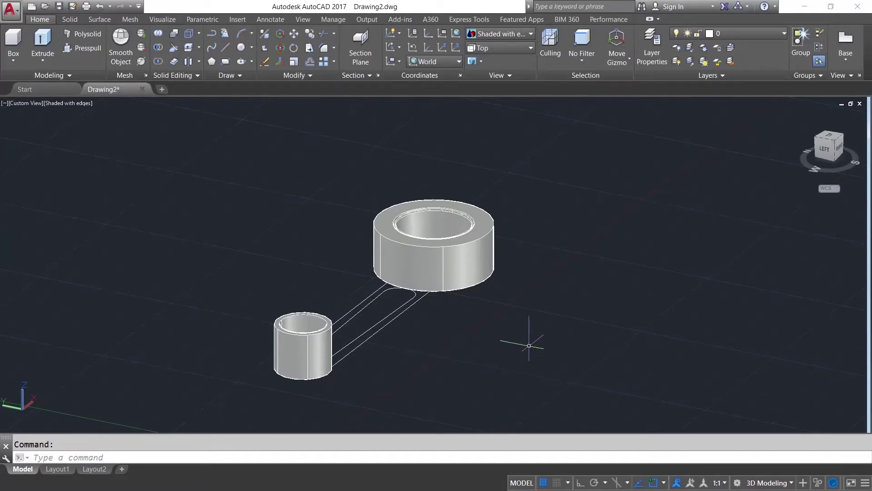
left_click(160, 34)
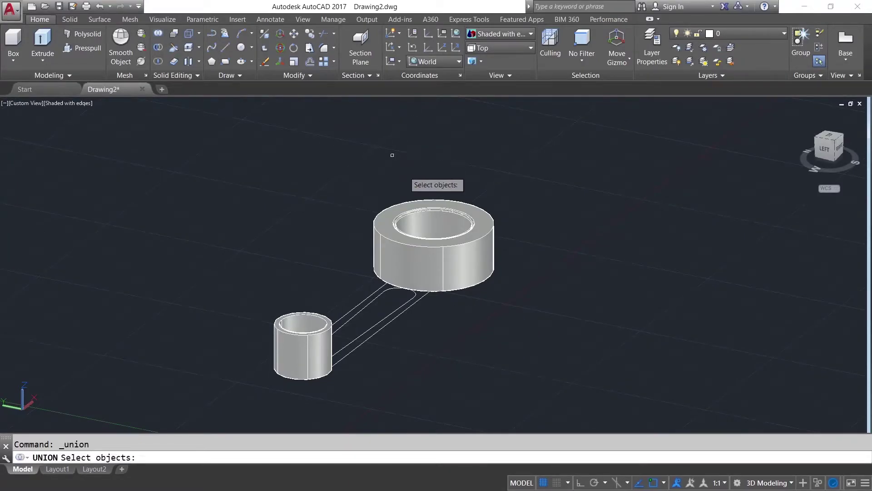
left_click(471, 217)
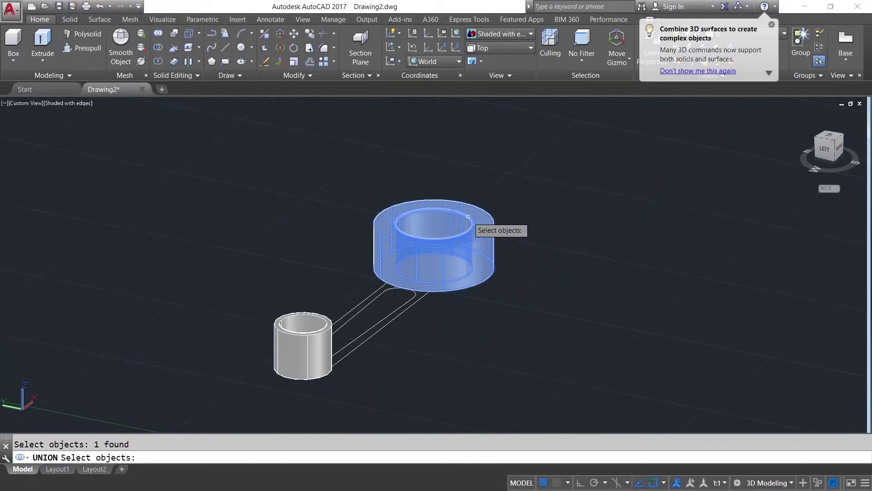
key("Return")
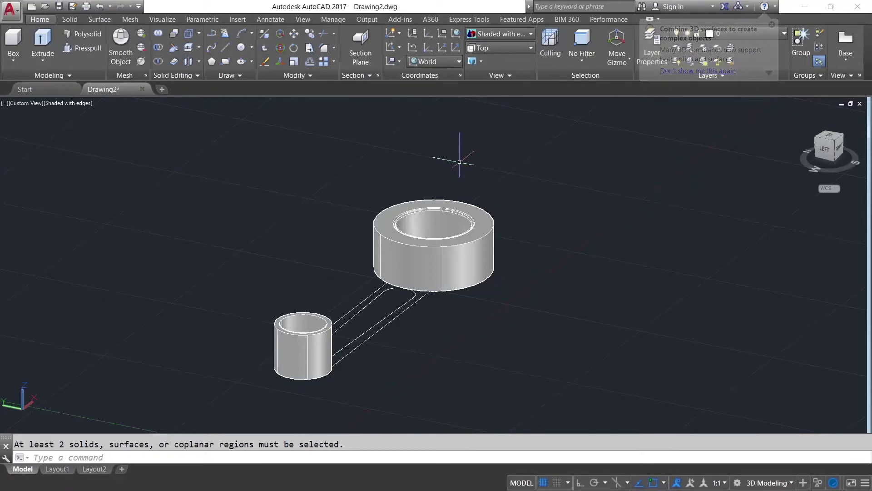
type("m")
key("Return")
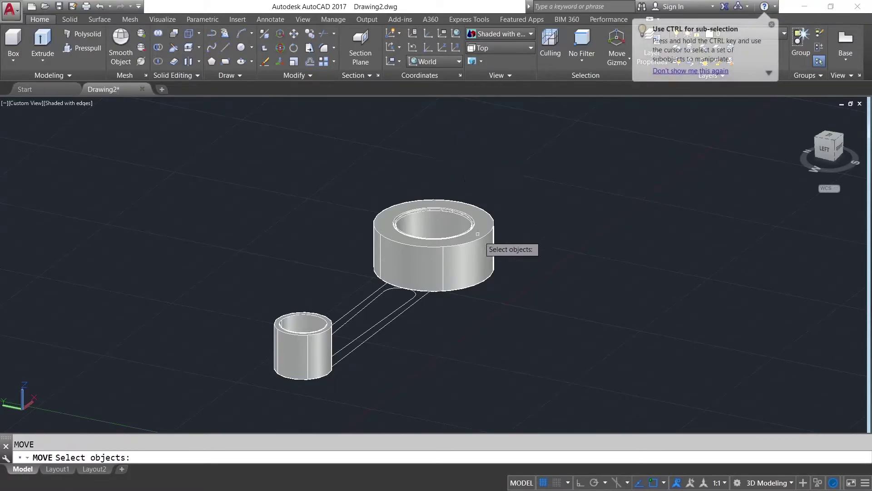
left_click(485, 234)
key("Return")
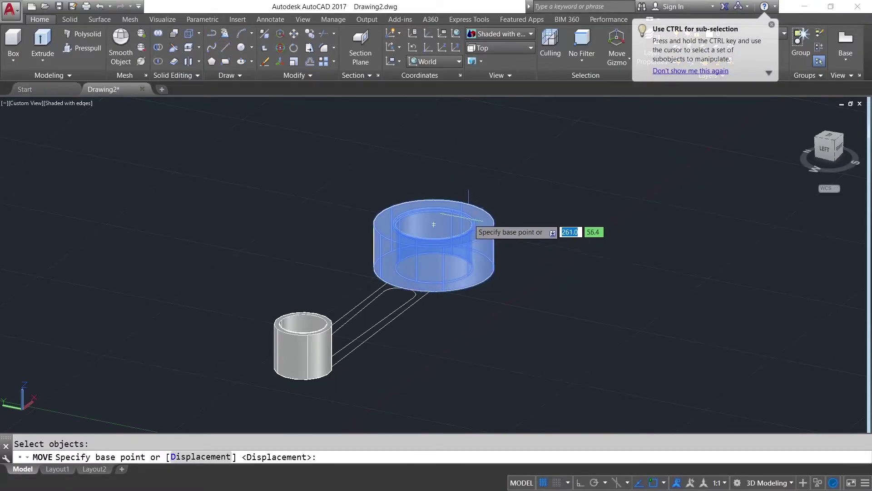
left_click(433, 225)
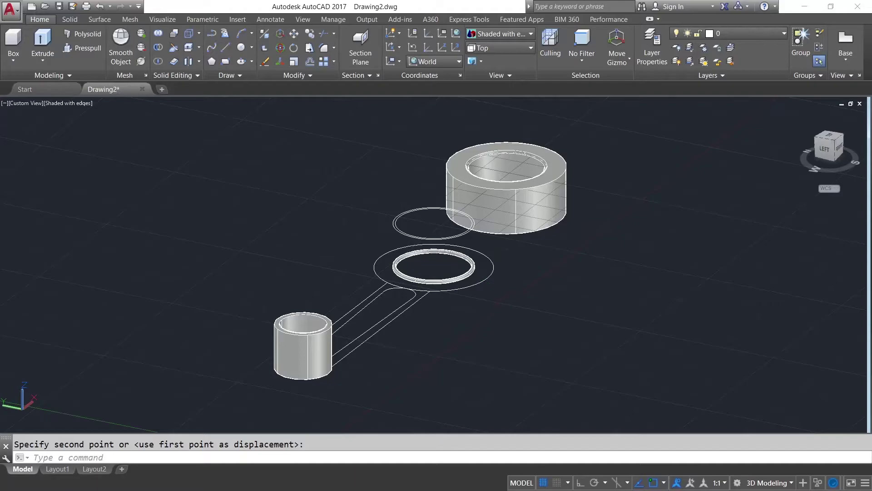
key("ctrl+z")
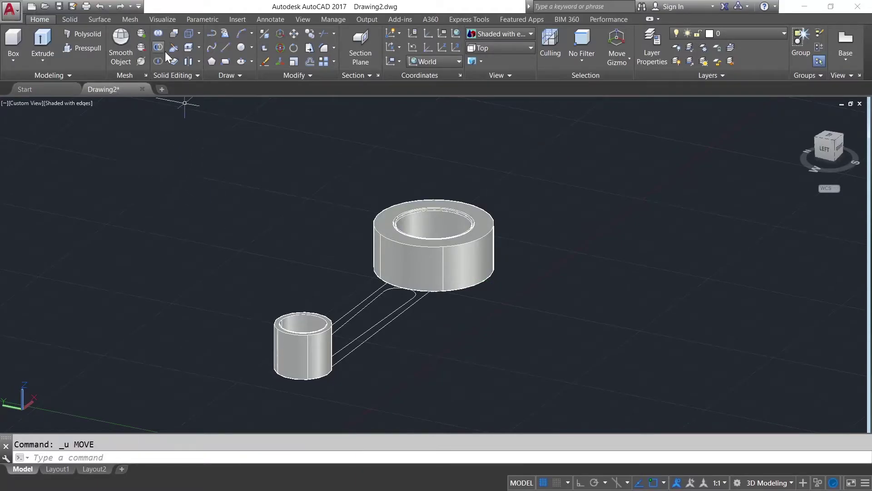
left_click(161, 37)
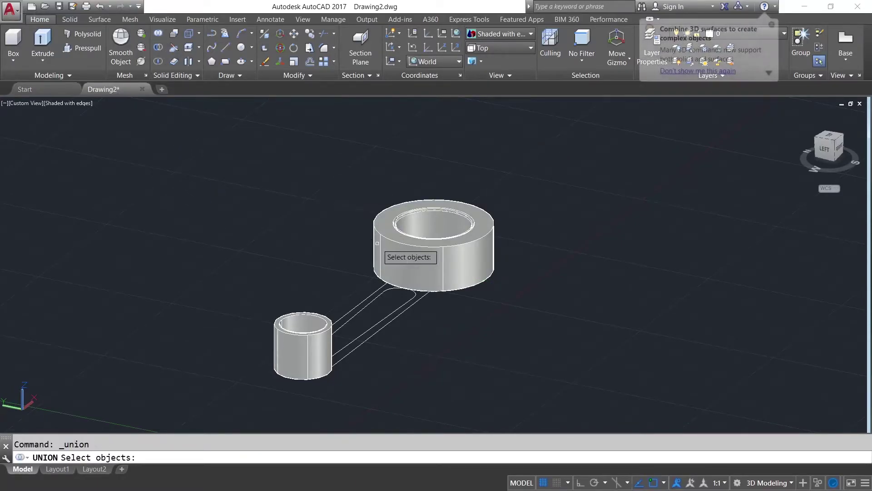
left_click(394, 222)
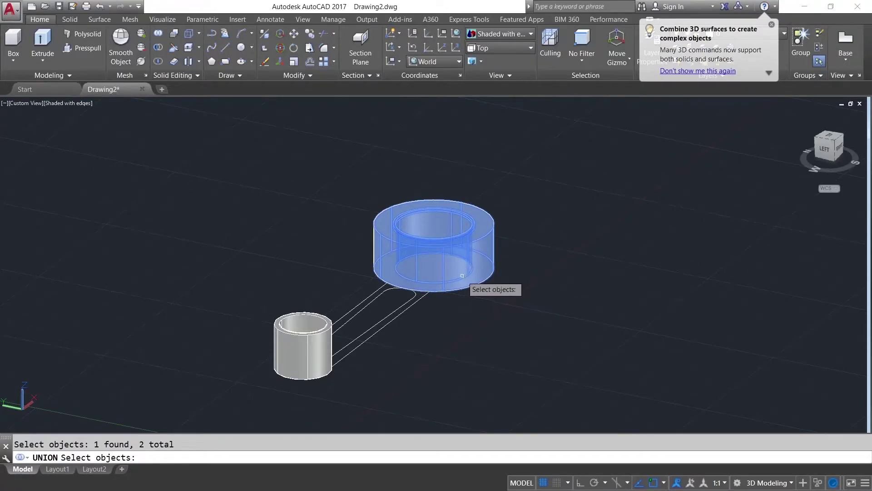
key("Return")
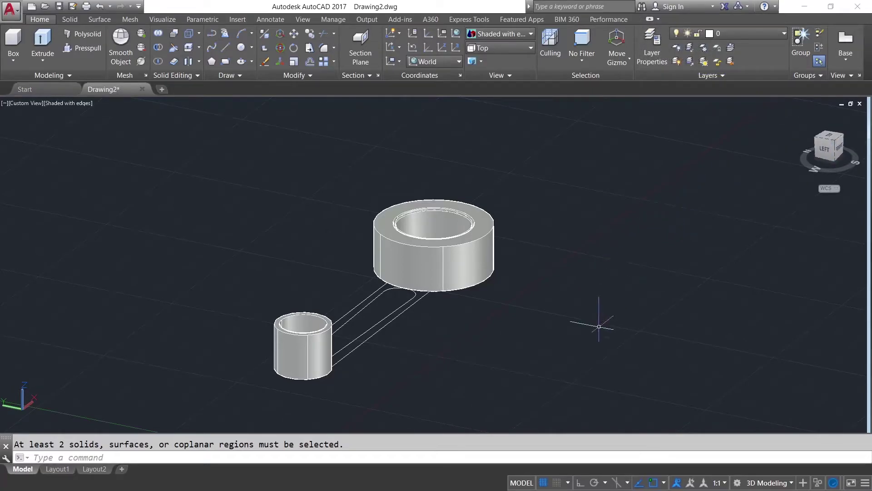
Step: From below, union the outer large cylinder with the large-end ring into one solid
middle_click_drag(566, 361, 532, 251, "shift")
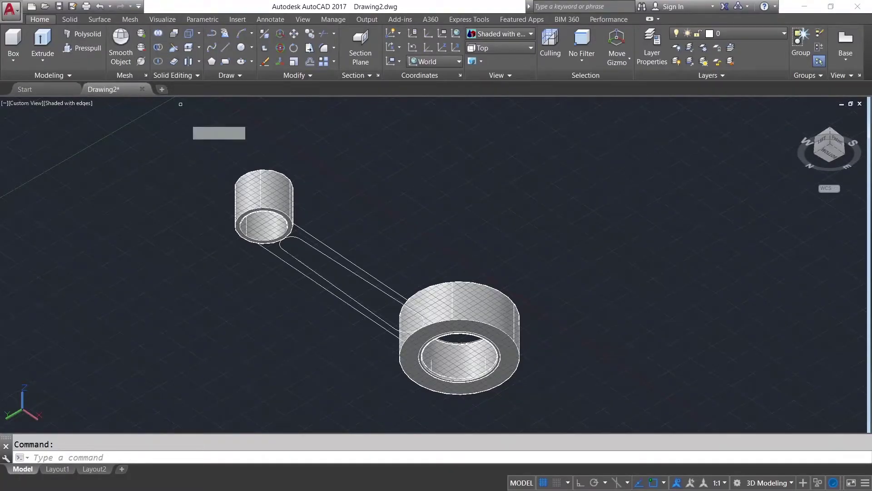
left_click(159, 35)
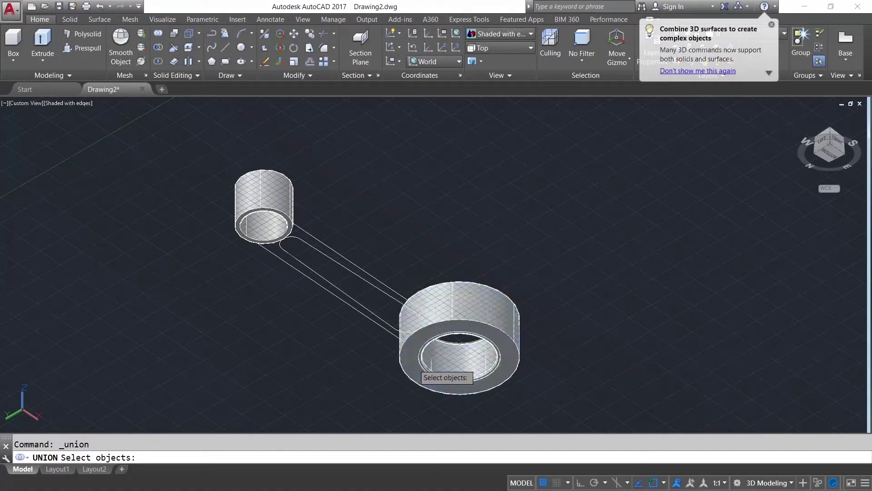
left_click(415, 363)
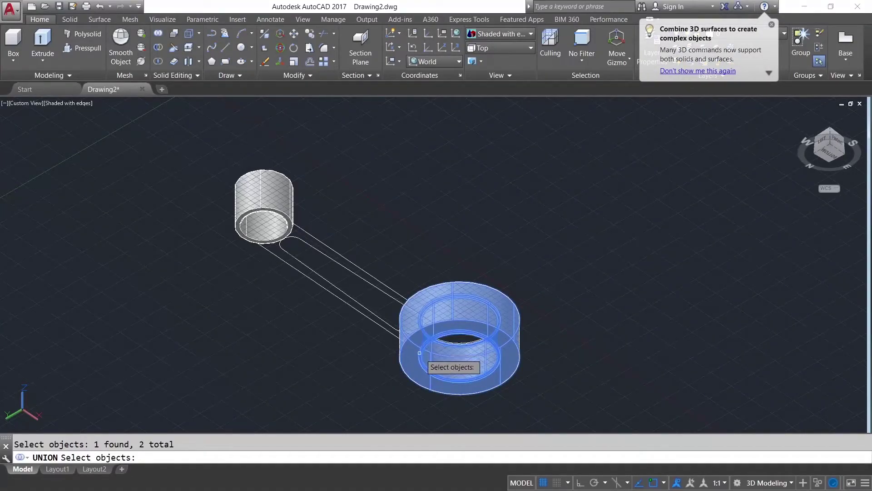
key("Return")
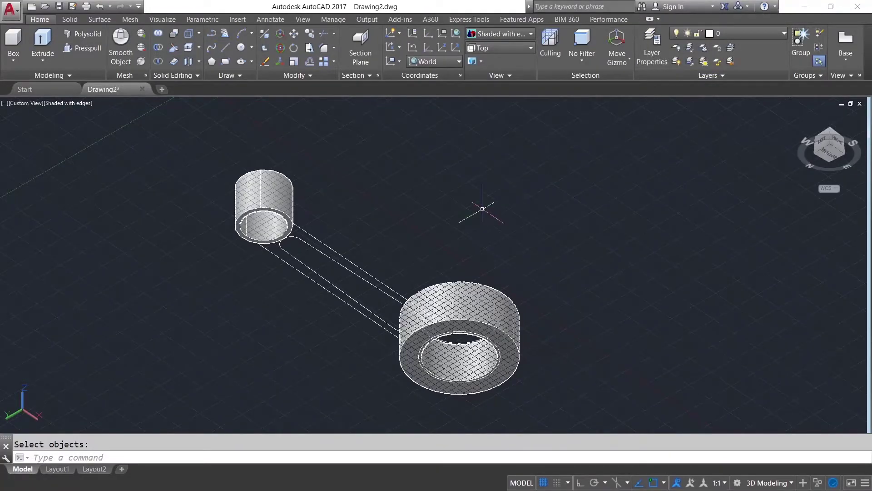
mouse_move(510, 222)
middle_mouse_down("shift")
mouse_move(518, 277)
mouse_move(474, 331)
mouse_move(537, 338)
middle_mouse_up("shift")
Step: Move the large ring solid off to the right by its centre
right_click(568, 158)
mouse_move(604, 176)
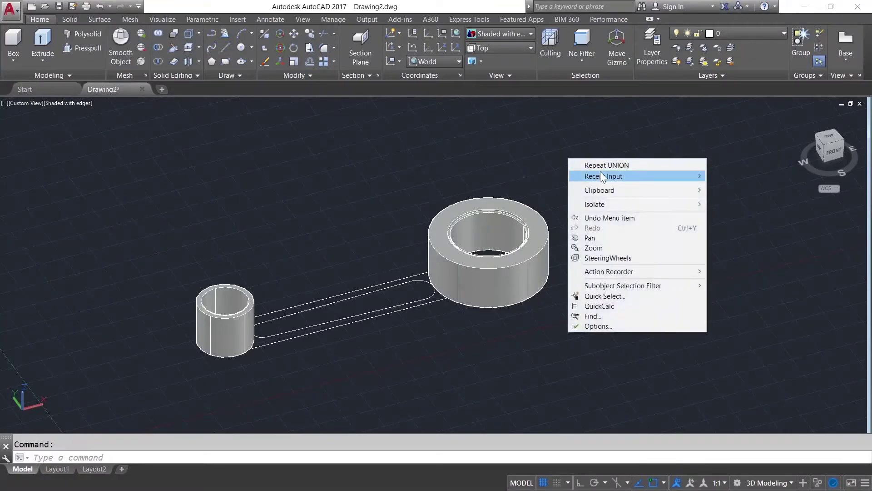
left_click(730, 198)
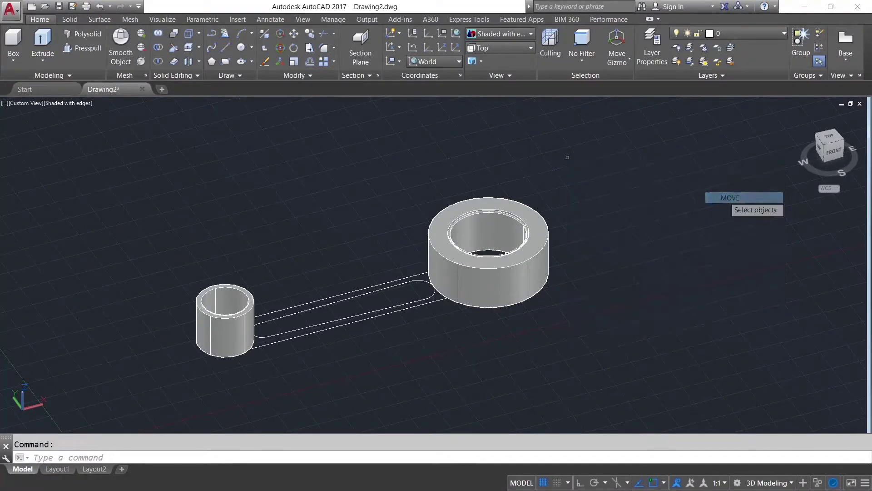
left_click(548, 241)
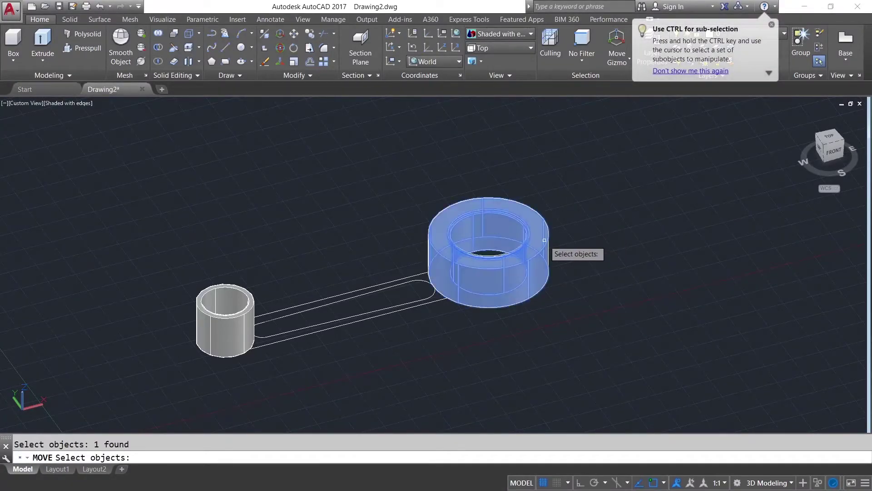
key("Return")
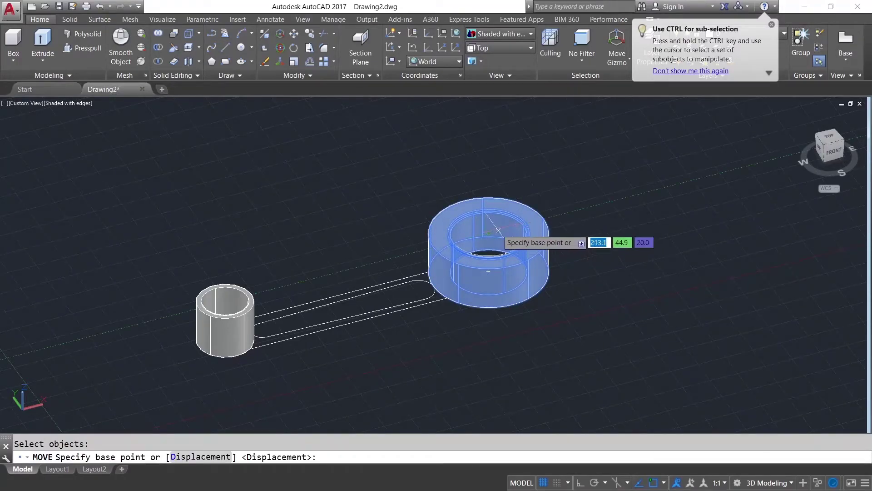
left_click(488, 233)
left_click(637, 181)
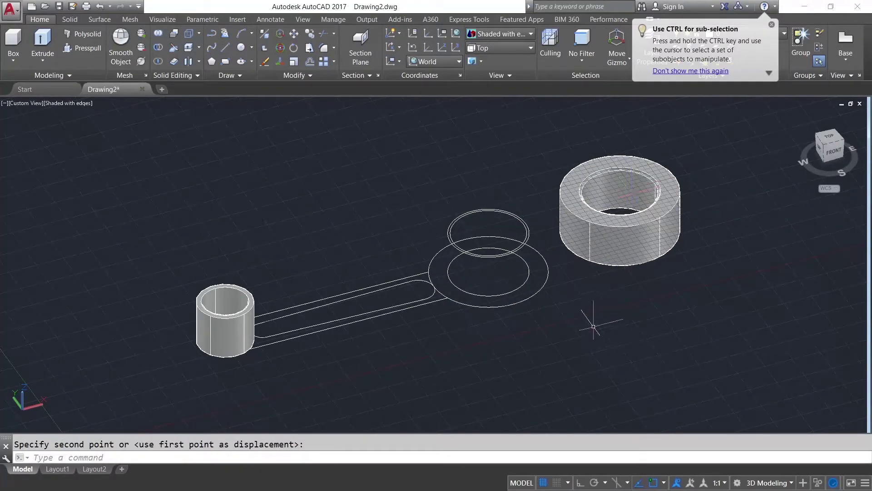
left_click(583, 337)
left_click(542, 298)
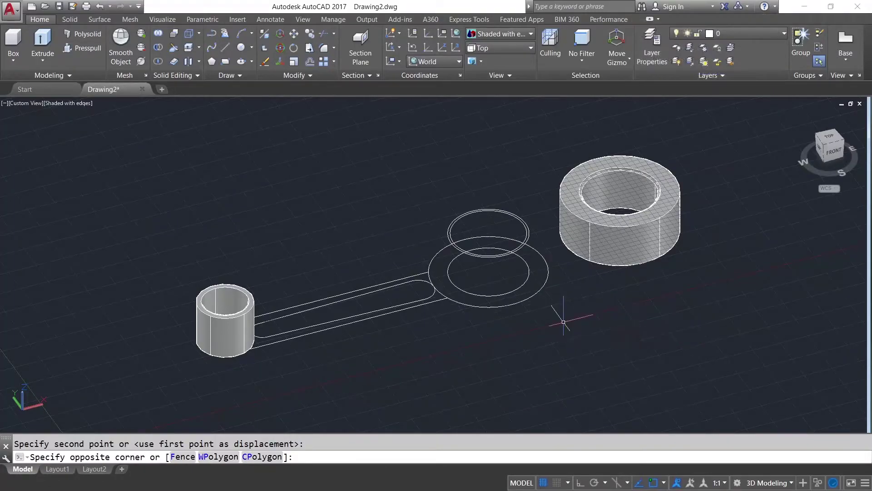
Step: Delete the leftover upper ring circles and the ring profile's inner circle
left_click(526, 217)
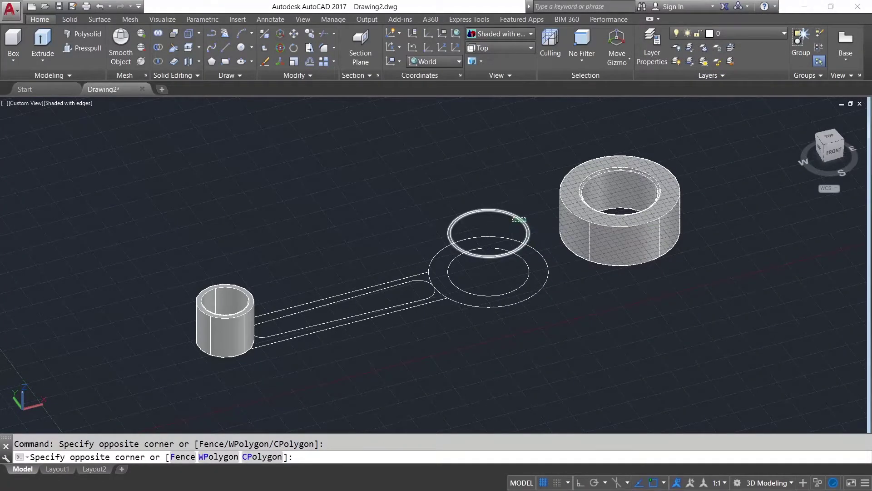
left_click(519, 222)
key("Delete")
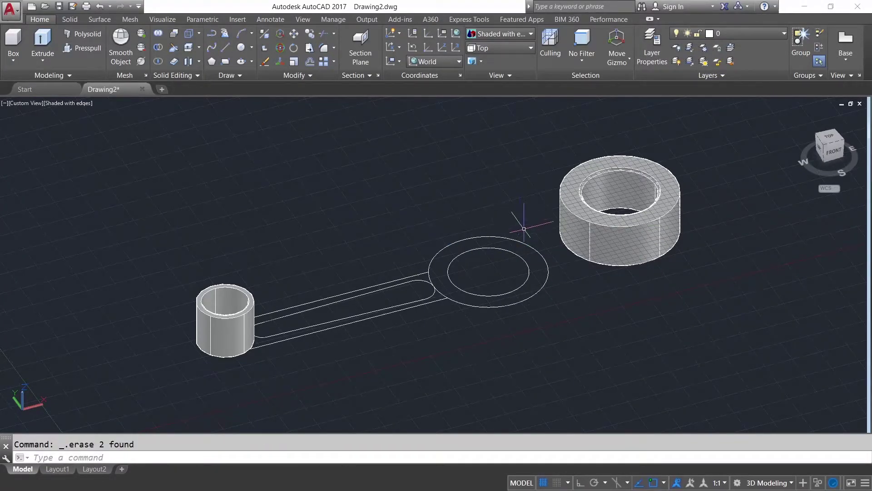
left_click(517, 253)
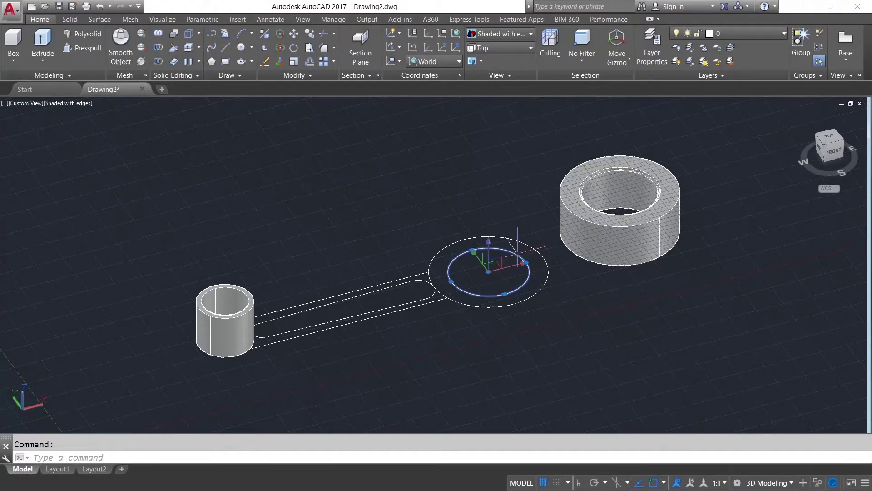
key("Delete")
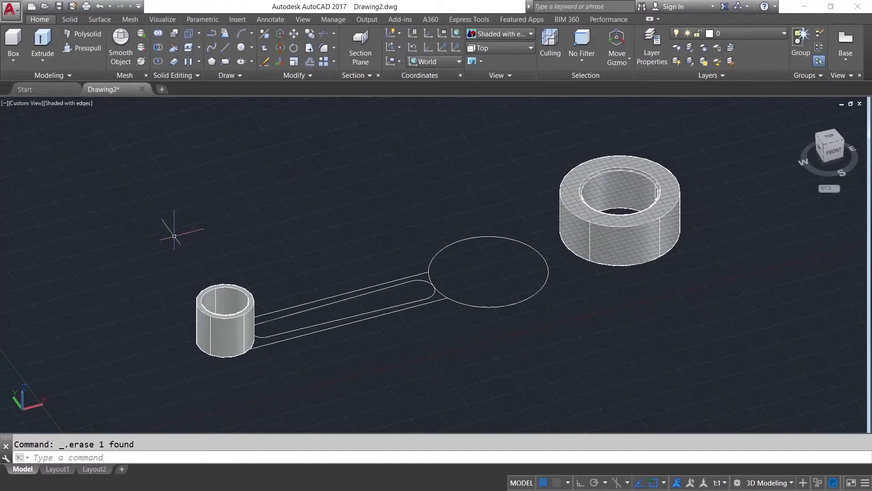
type("m")
Step: Move the small cylinder to the rod's left end and delete the extra small circle
key("Return")
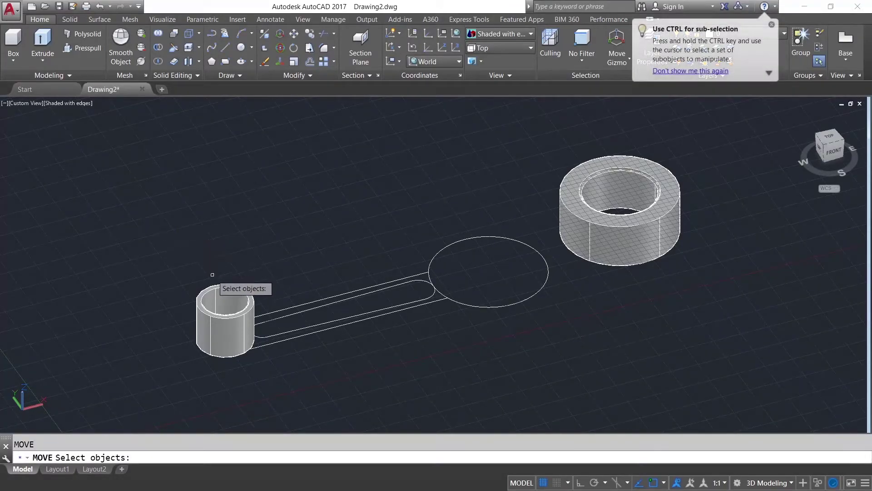
left_click(216, 286)
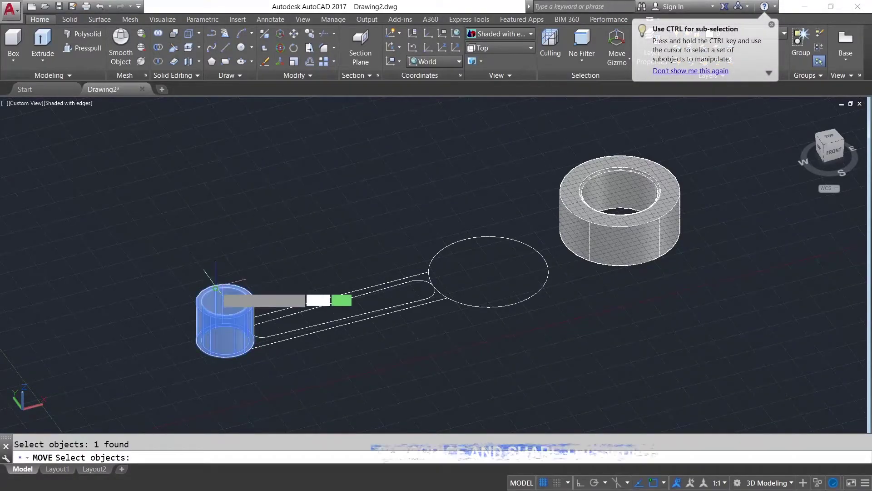
key("Return")
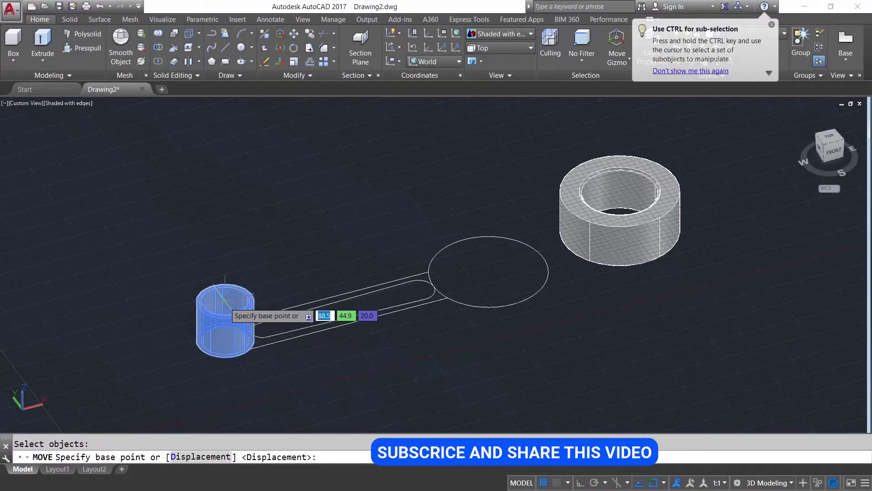
left_click(224, 301)
left_click(162, 312)
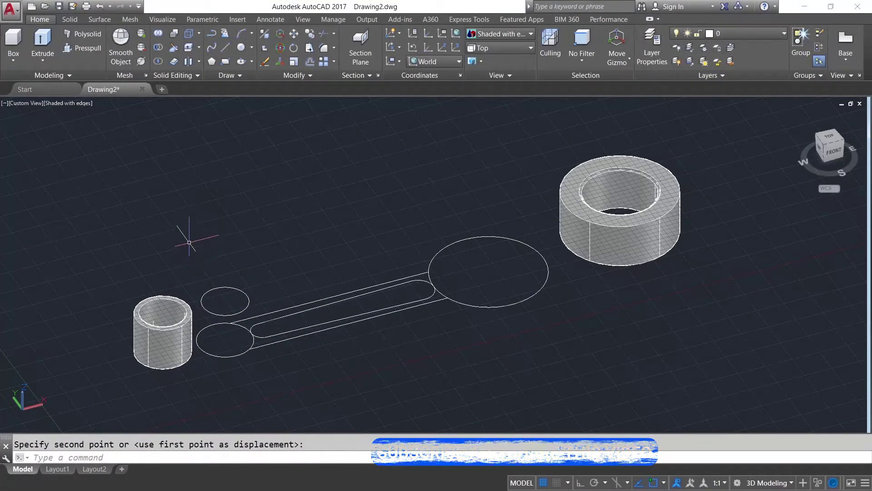
left_click(227, 287)
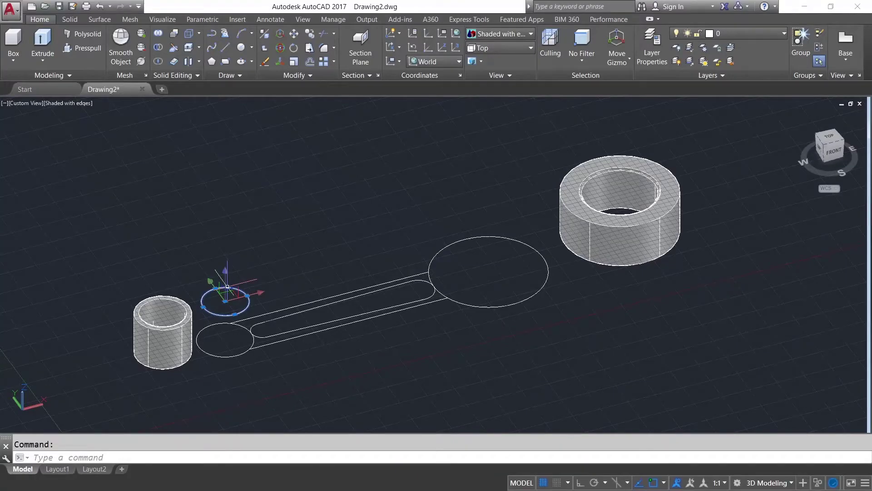
key("Delete")
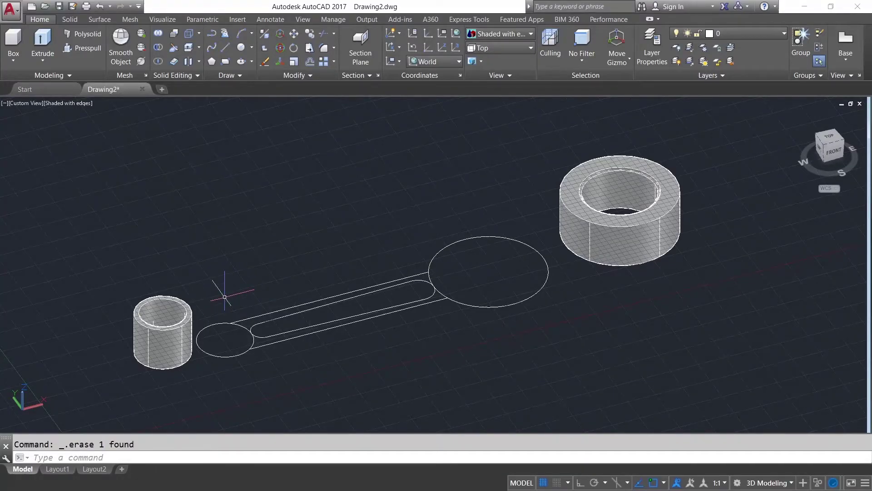
Step: In top view, trim both end circles so the outline ends in arcs
left_click(831, 143)
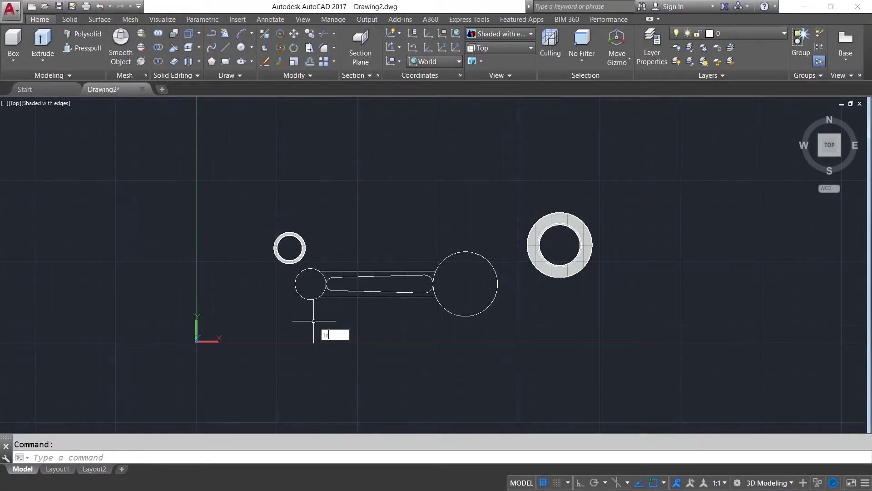
key("Return")
key("Return")
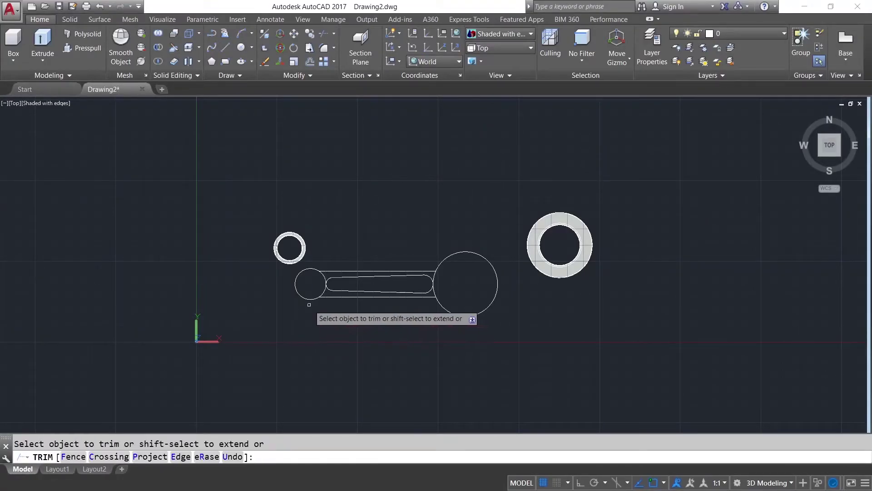
left_click(308, 299)
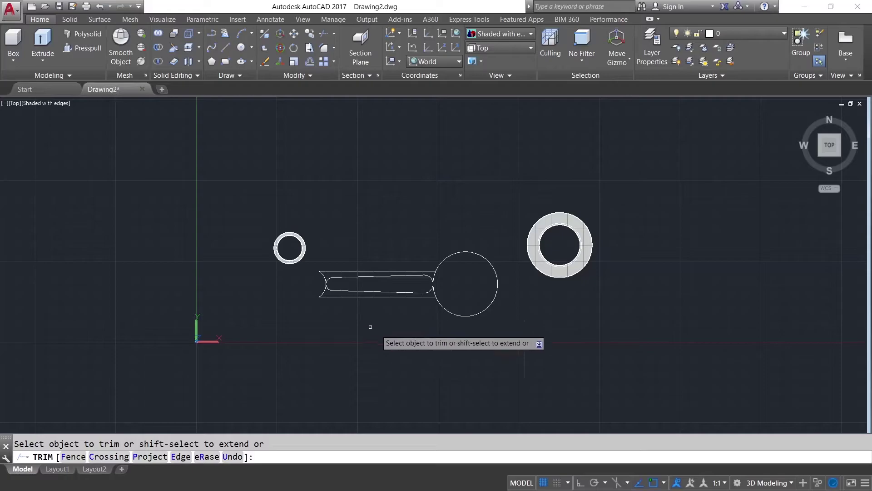
left_click(477, 314)
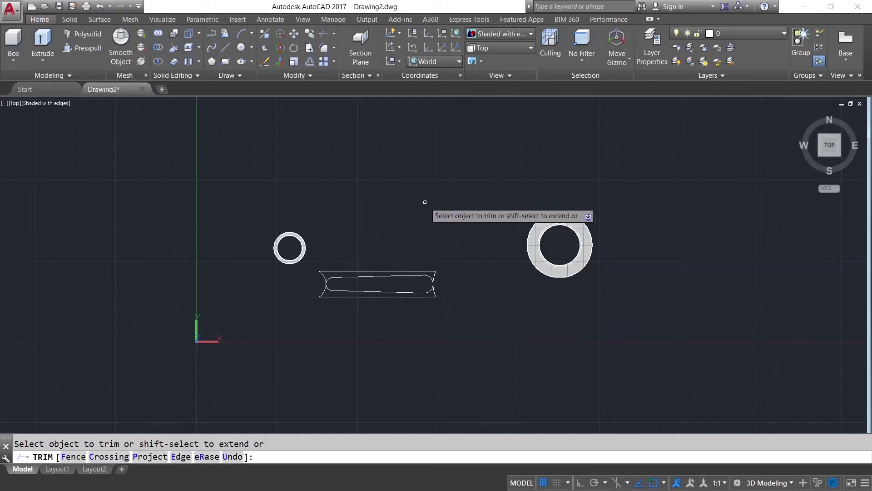
right_click(425, 202)
left_click(454, 208)
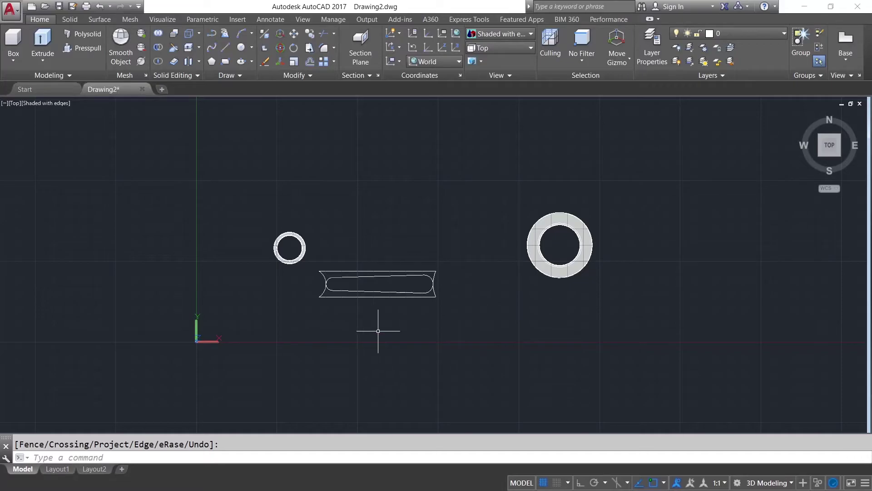
Step: Join the bottom edge, left arc, top edge and right arc into one polyline
type("join")
key("Return")
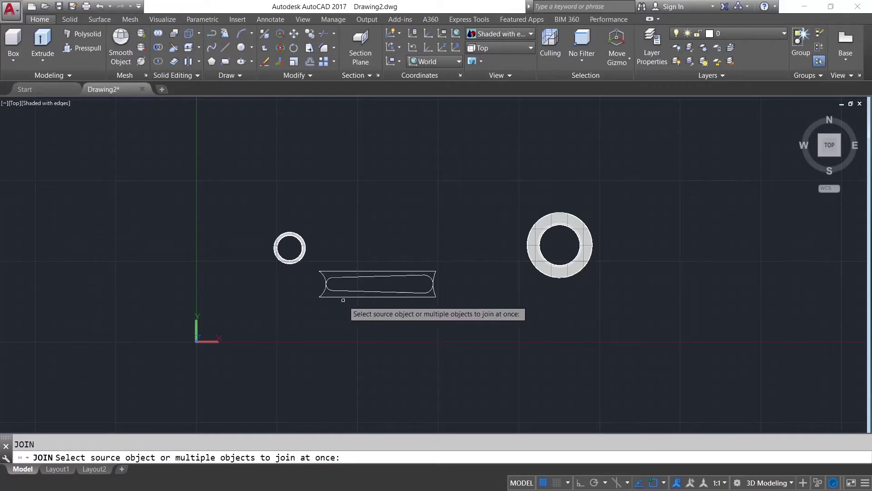
left_click(330, 296)
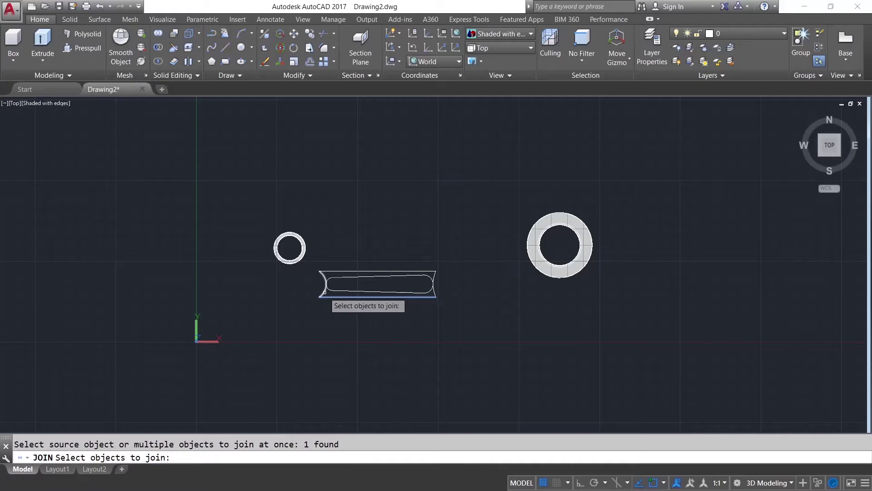
left_click(320, 284)
left_click(340, 269)
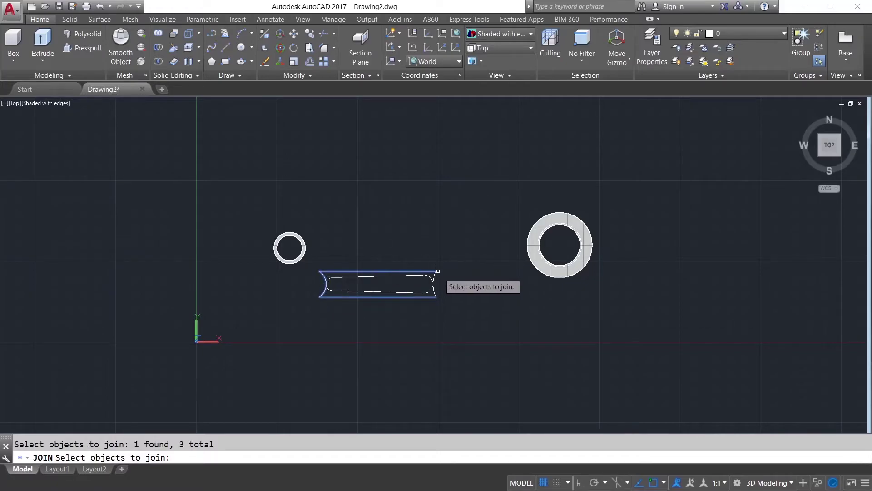
left_click(435, 274)
key("Return")
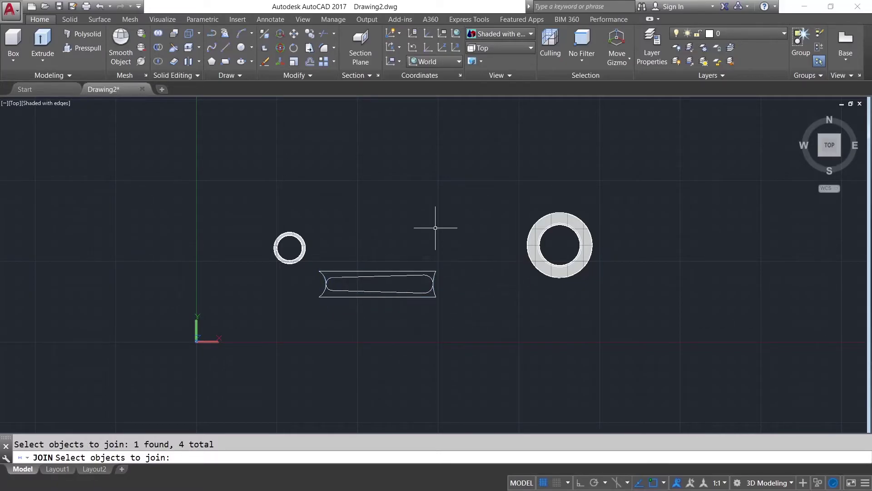
left_click_drag(796, 116, 342, 132)
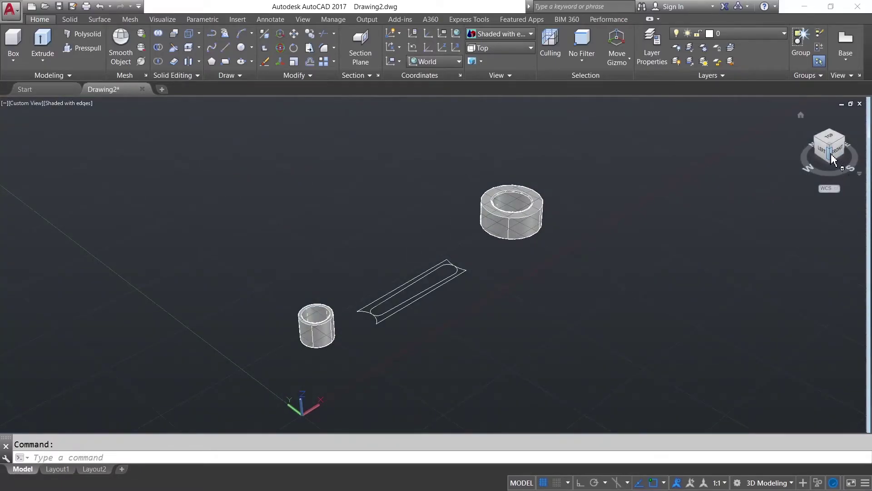
Step: Switch to parallel projection and move the inner slot outline aside
right_click(829, 154)
left_click(812, 173)
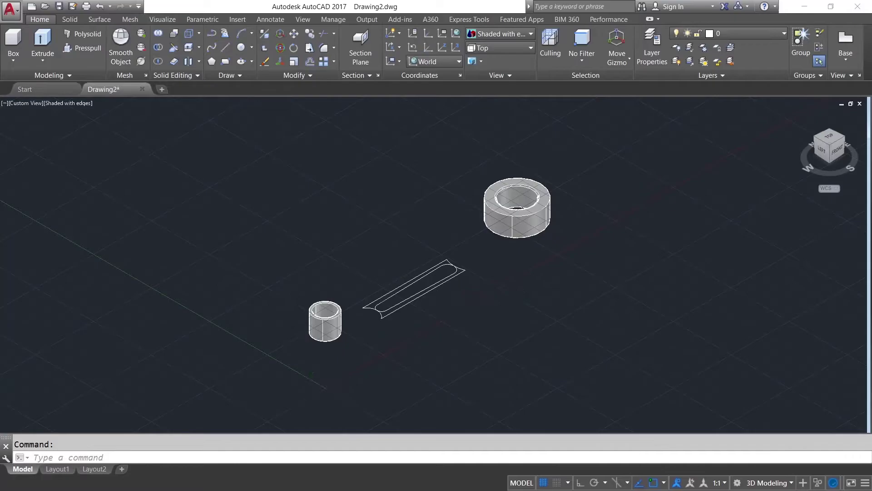
scroll(452, 299, "up", 5)
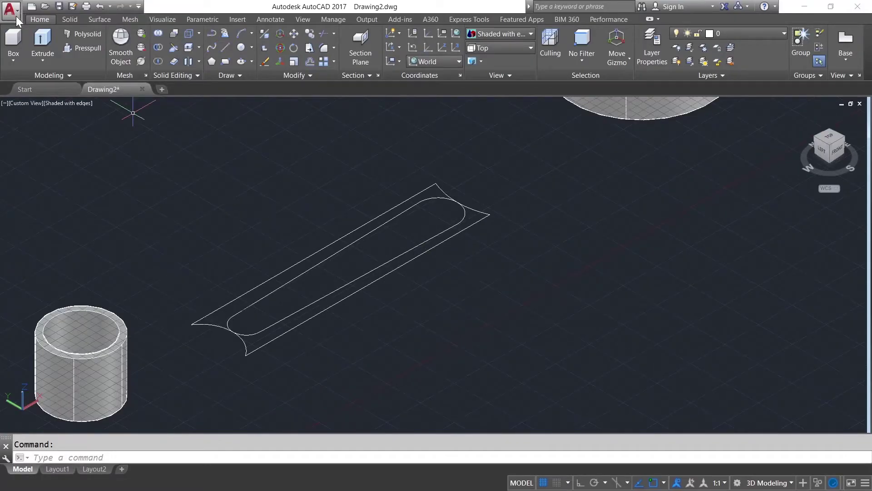
left_click(84, 48)
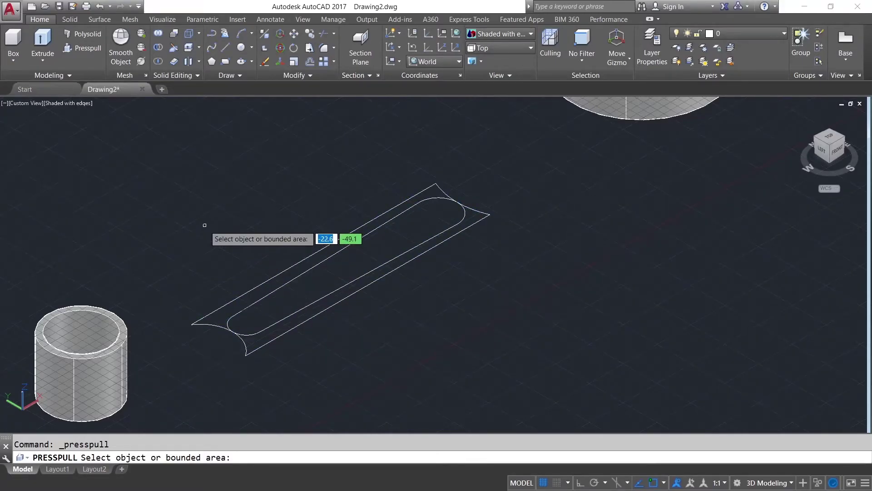
key("Escape")
type("m")
key("Return")
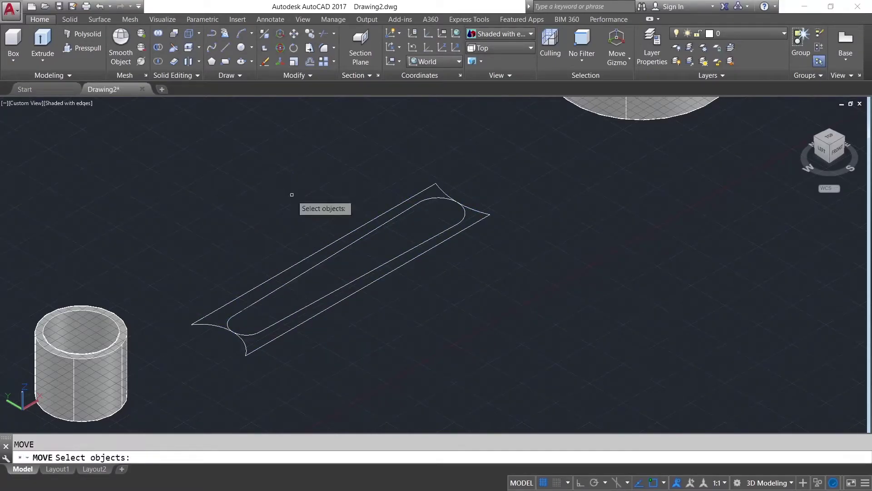
left_click(313, 267)
key("Return")
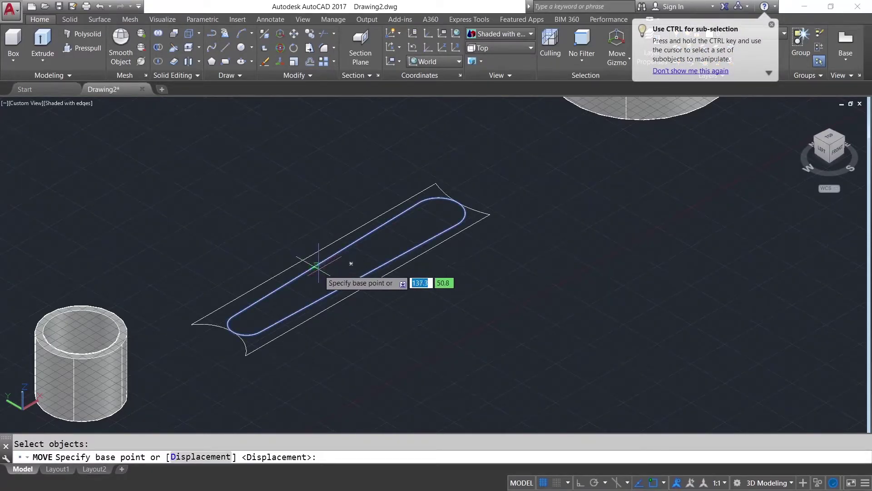
left_click(361, 265)
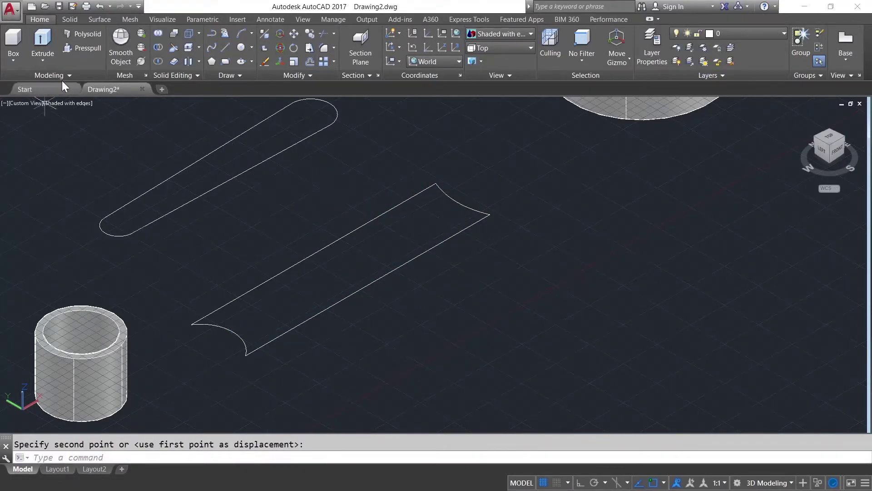
Step: Press-pull the outer rod outline into a solid bar with curved ends
left_click(75, 48)
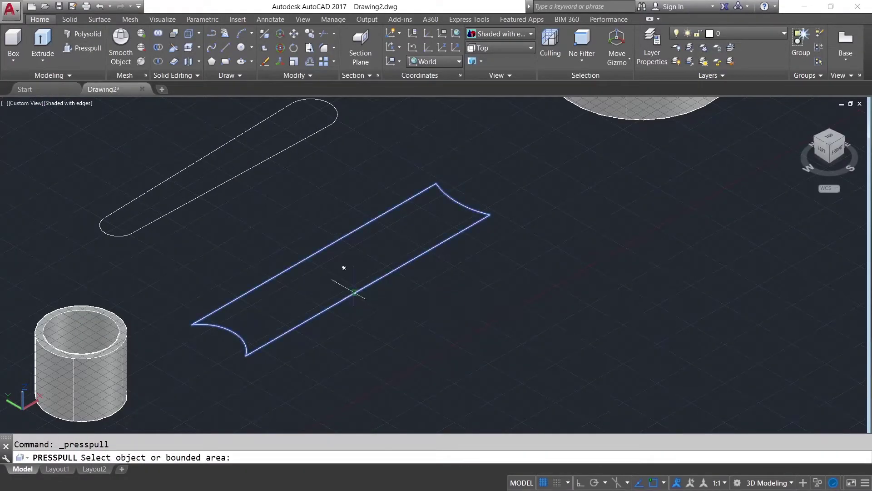
left_click(344, 268)
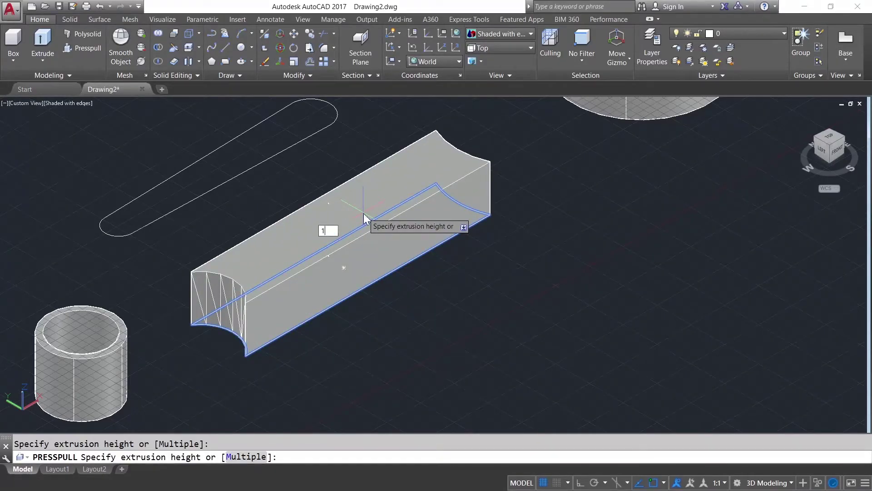
key("Return")
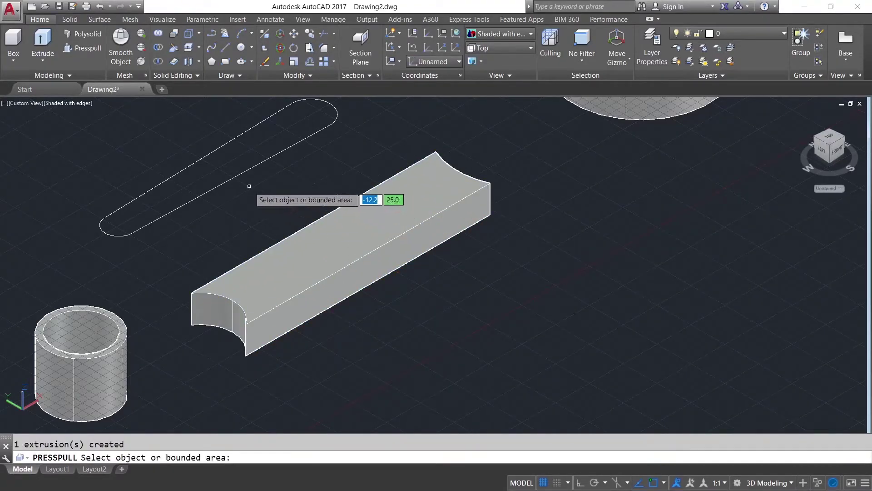
key("Return")
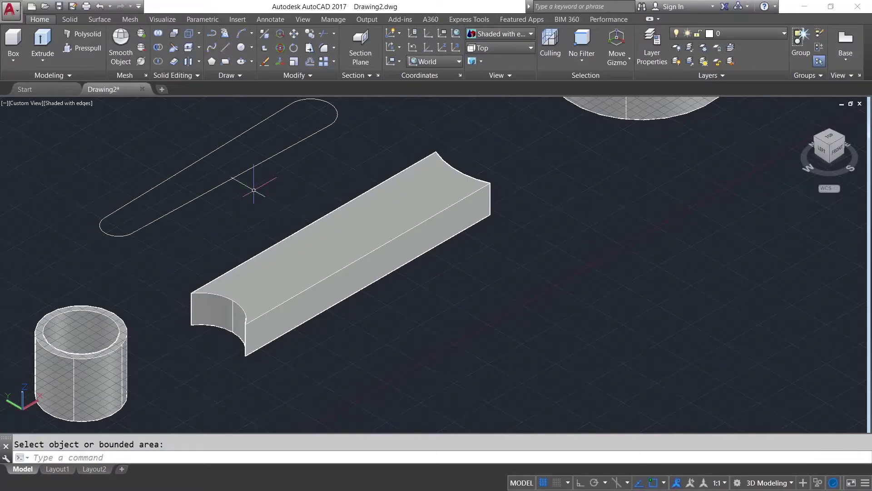
Step: Move the slot outline by its end onto the beam's top face
type("m")
key("Return")
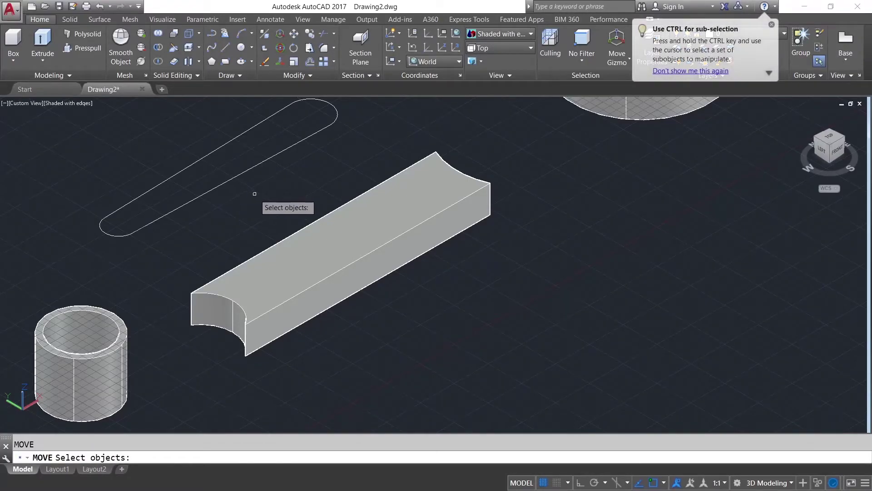
left_click(180, 203)
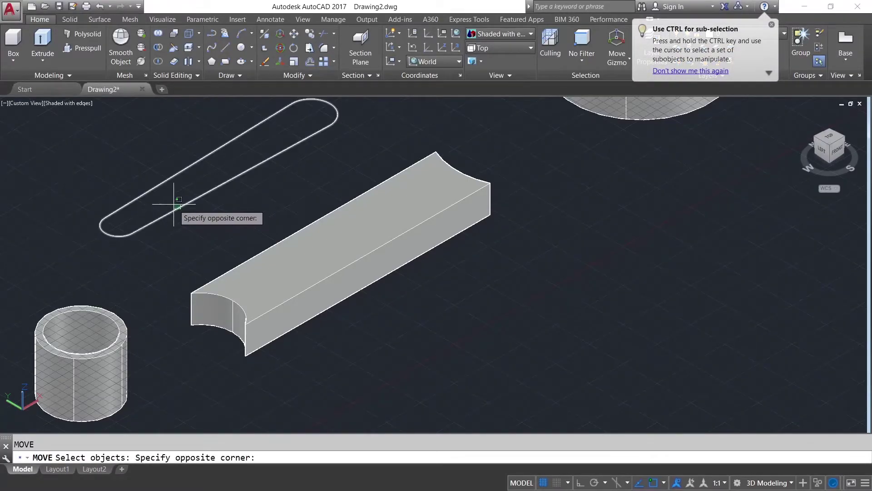
left_click(126, 206)
key("Return")
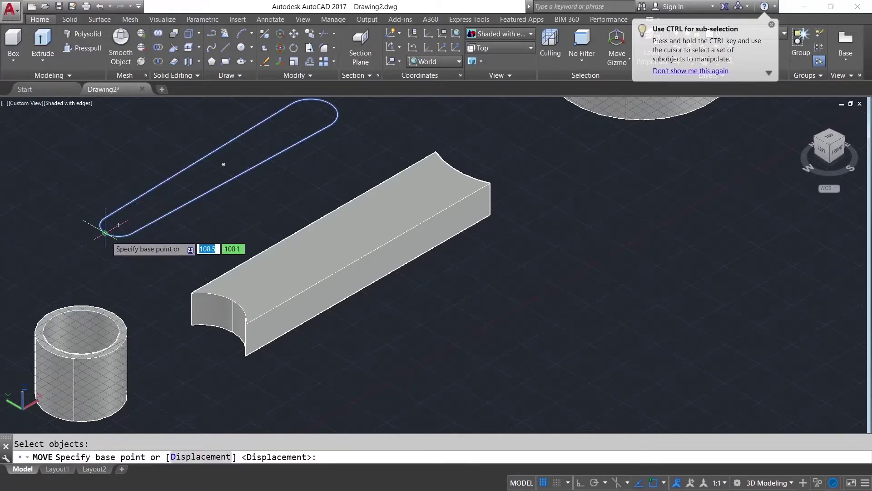
left_click(105, 233)
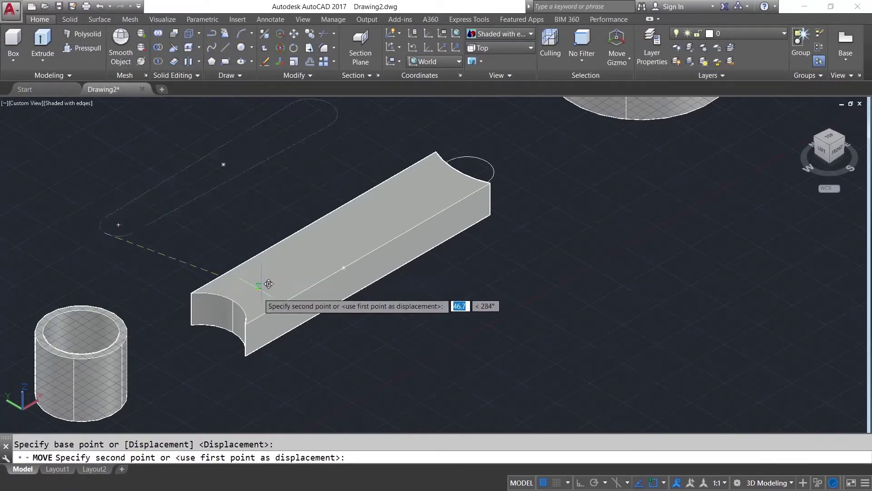
left_click(233, 299)
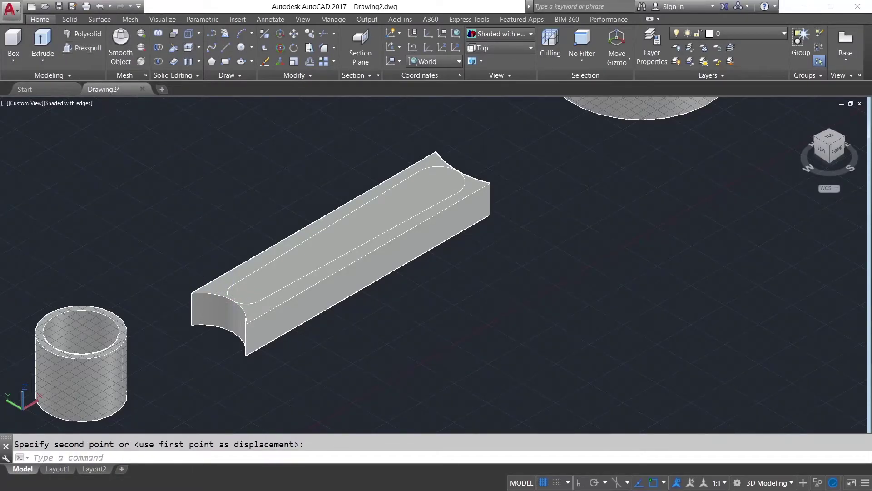
Step: Press-pull the slot area 4 units down into the bar
left_click(82, 48)
left_click(362, 238)
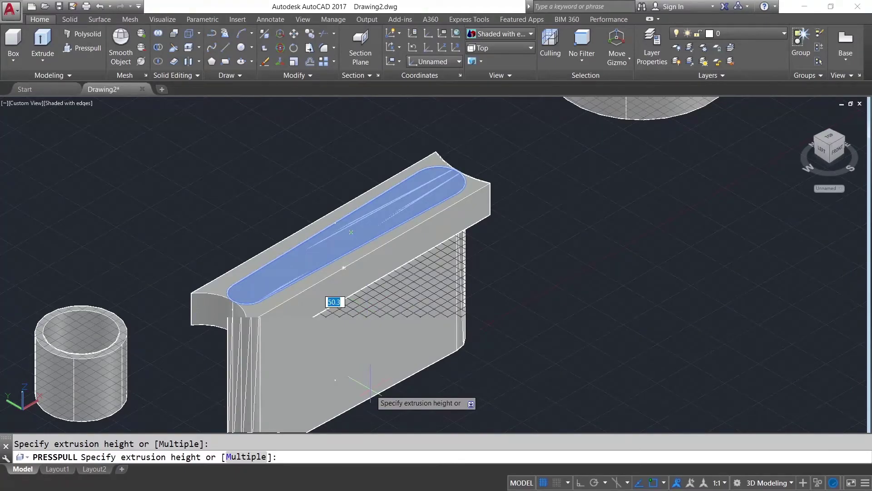
key("Return")
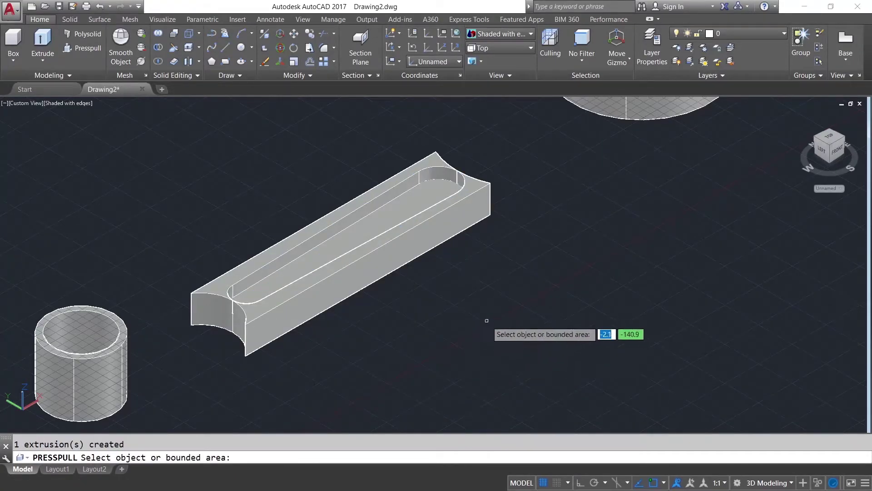
key("Return")
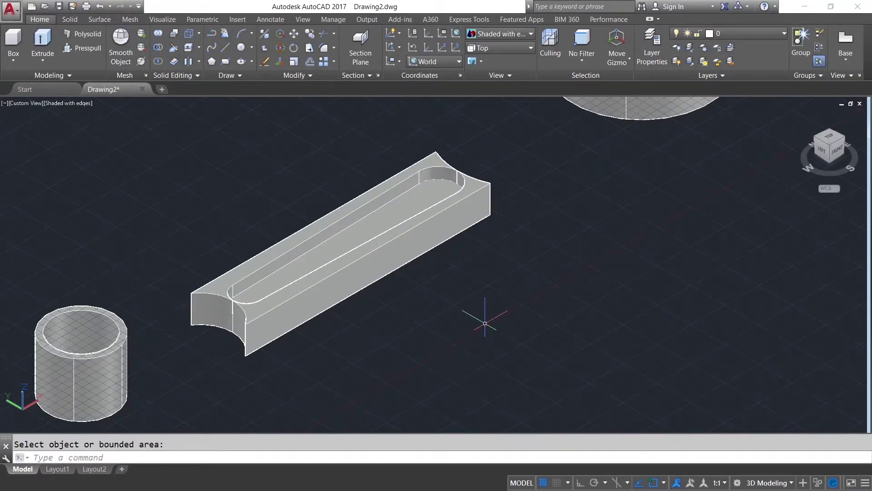
Step: Try to union the slotted bar, then zoom out and pan to show all three solids
left_click(159, 33)
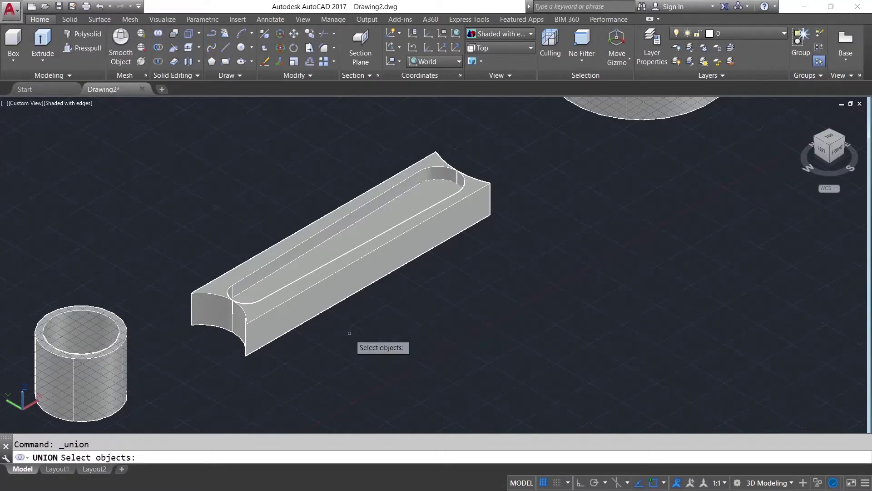
left_click(320, 300)
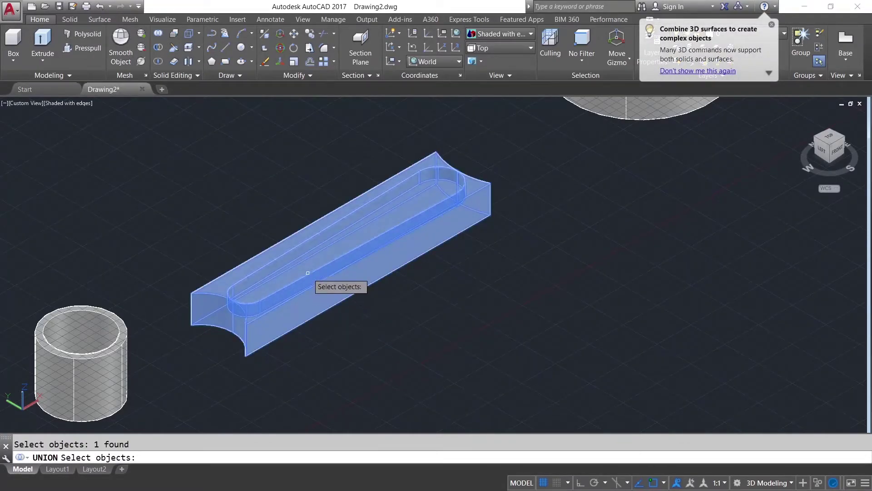
left_click(307, 276)
key("Return")
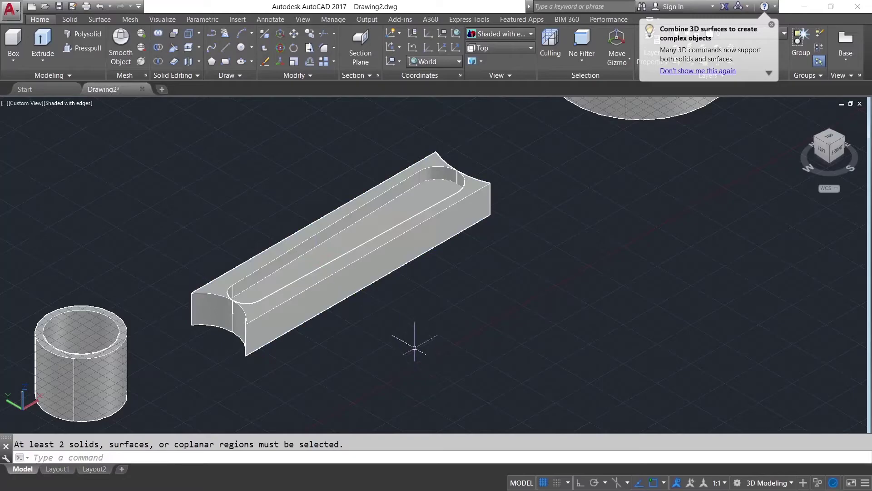
scroll(431, 313, "down", 3)
scroll(440, 309, "down", 2)
middle_click_drag(444, 312, 410, 291)
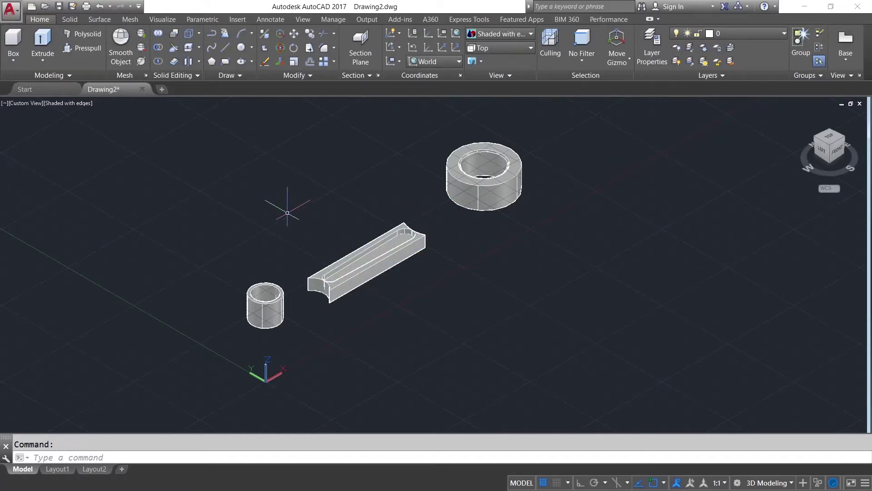
Step: Move the slotted bar against the small cylinder
type("m")
key("Return")
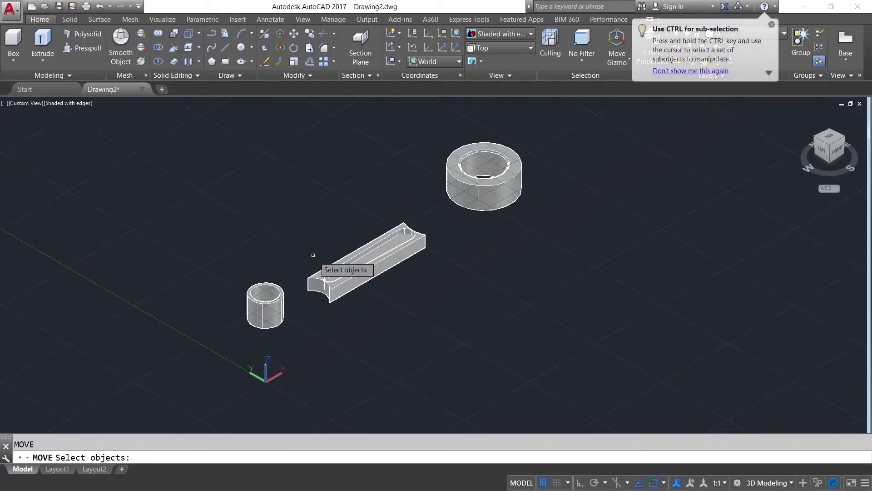
left_click(330, 275)
key("Return")
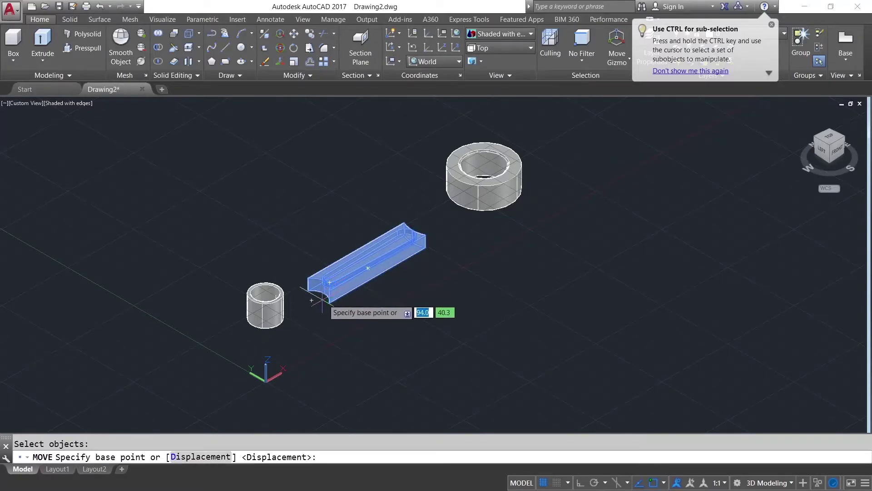
left_click(314, 297)
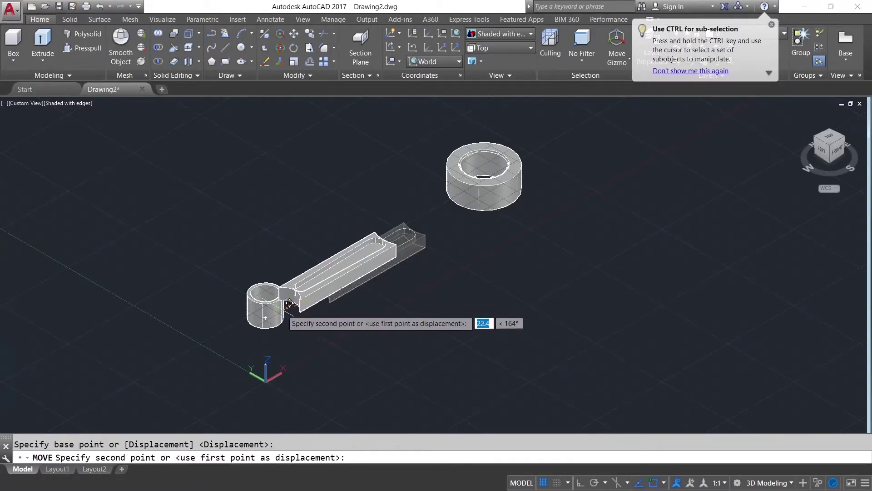
left_click(279, 308)
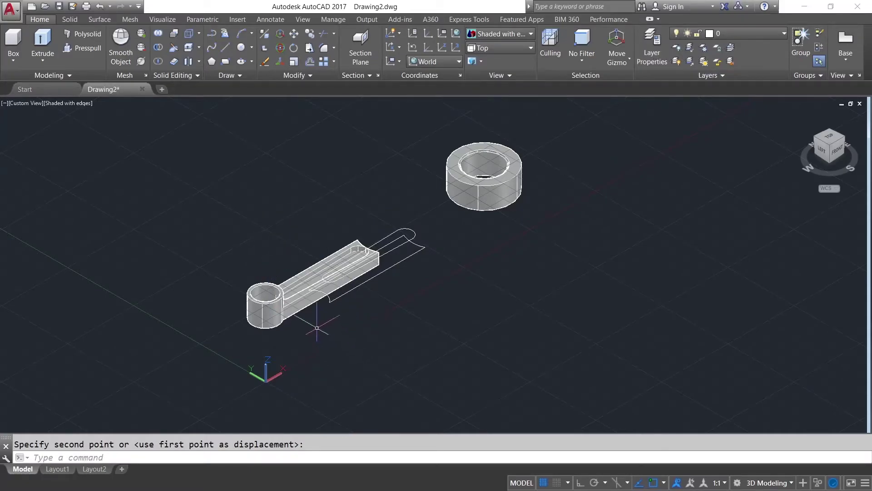
Step: With Ortho on, raise the slotted bar 6 units upward from the cylinder's centre
right_click(320, 327)
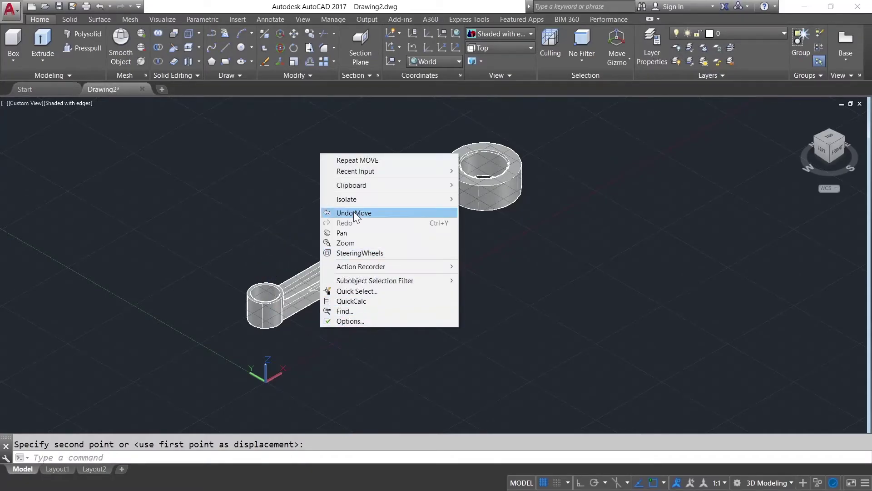
left_click(355, 159)
left_click(310, 298)
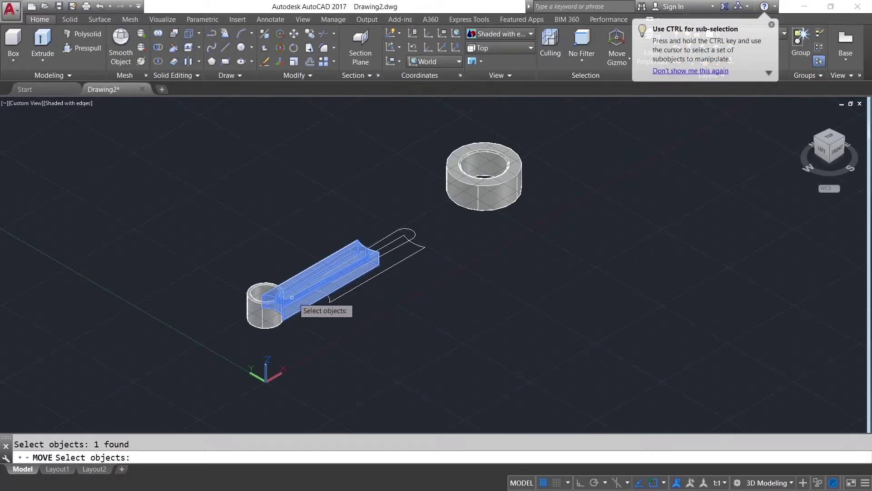
key("Return")
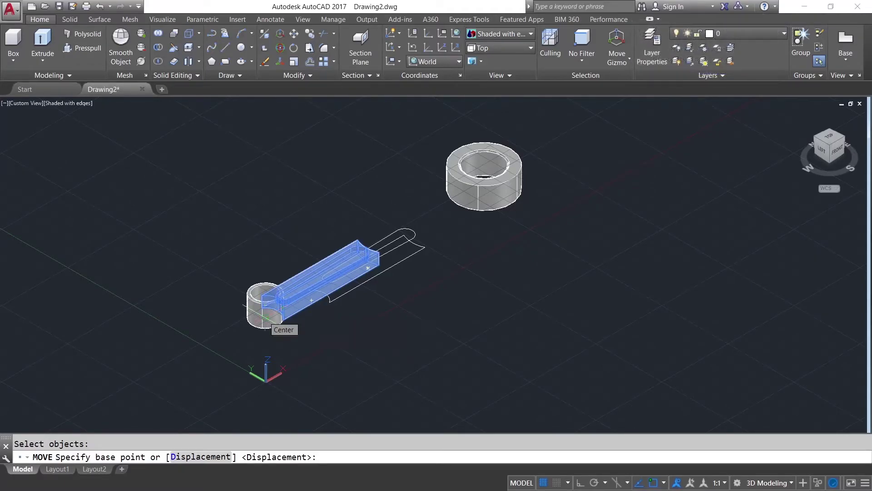
left_click(265, 318)
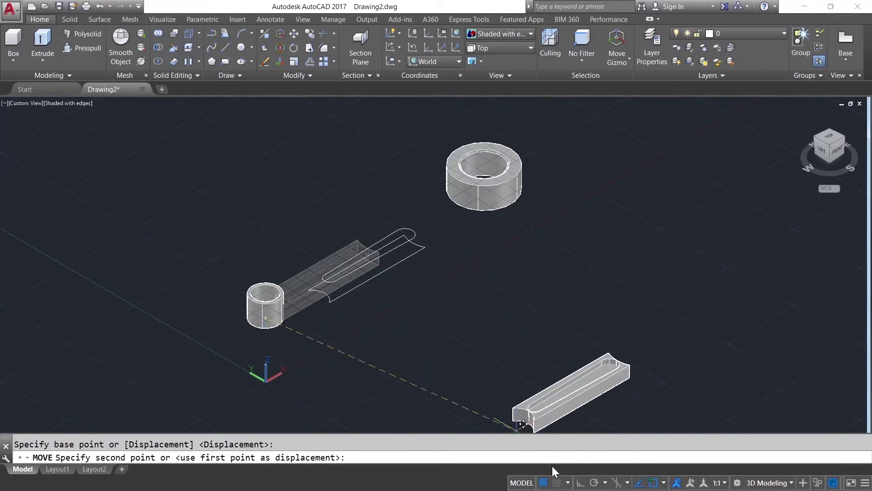
left_click(580, 482)
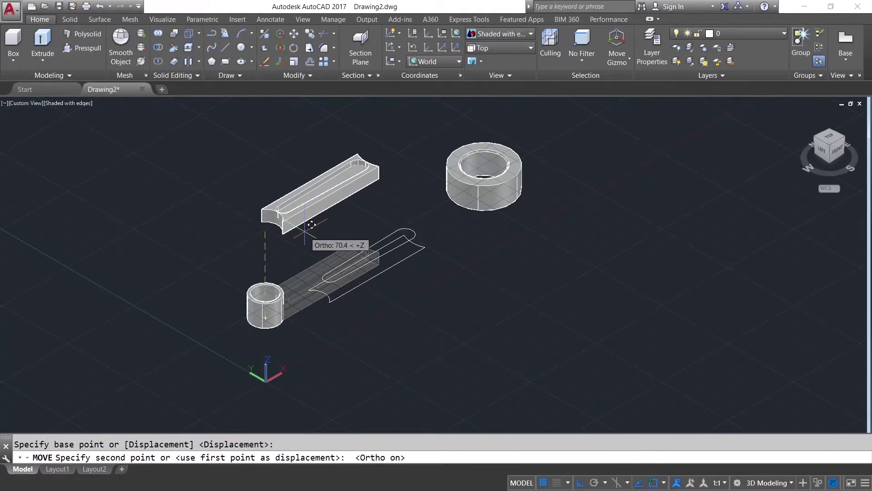
type("6")
key("Return")
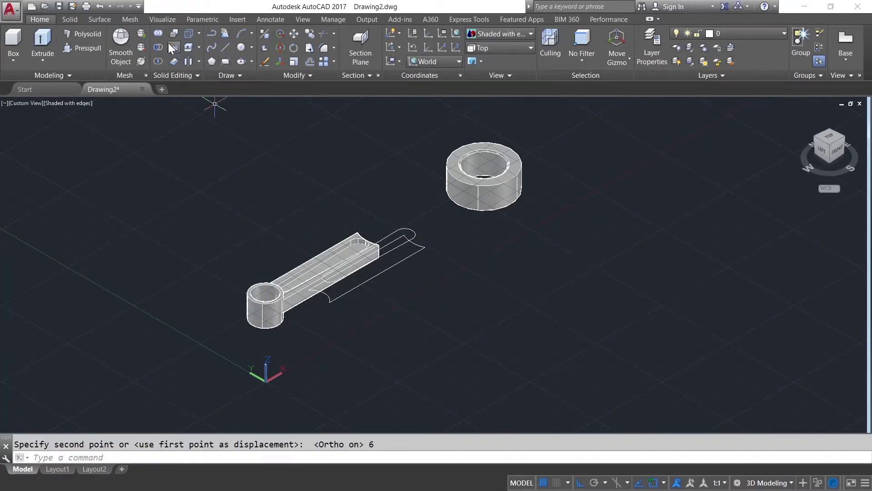
Step: Union the small cylinder and the slotted bar into one solid
left_click(157, 48)
left_click(266, 309)
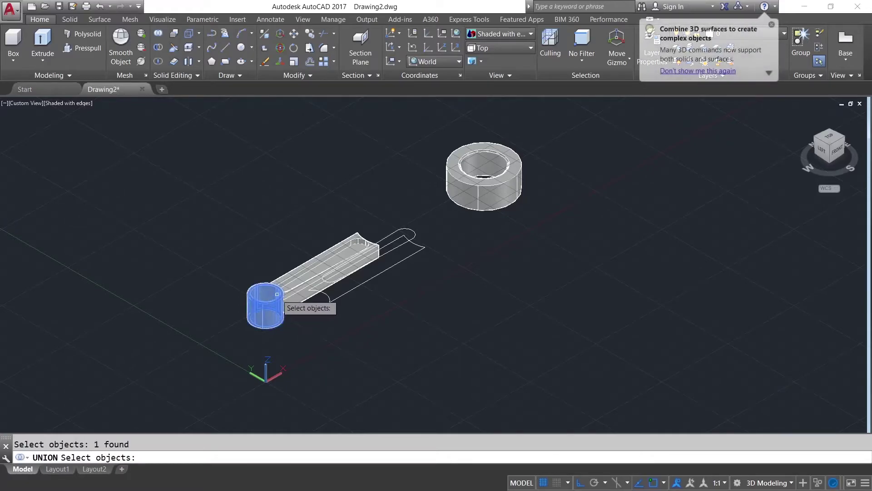
left_click(294, 290)
key("Return")
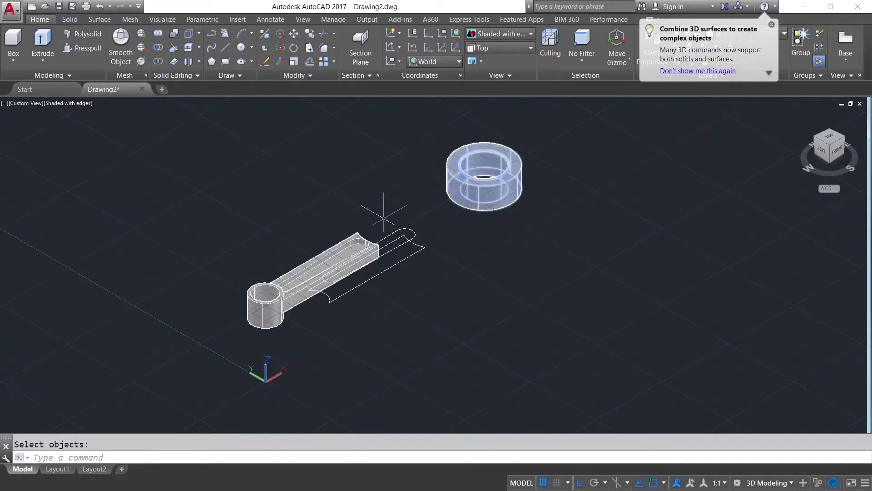
Step: Delete the leftover slot outline, then undo three times to return the ring to its separate position
left_click(433, 277)
left_click(404, 200)
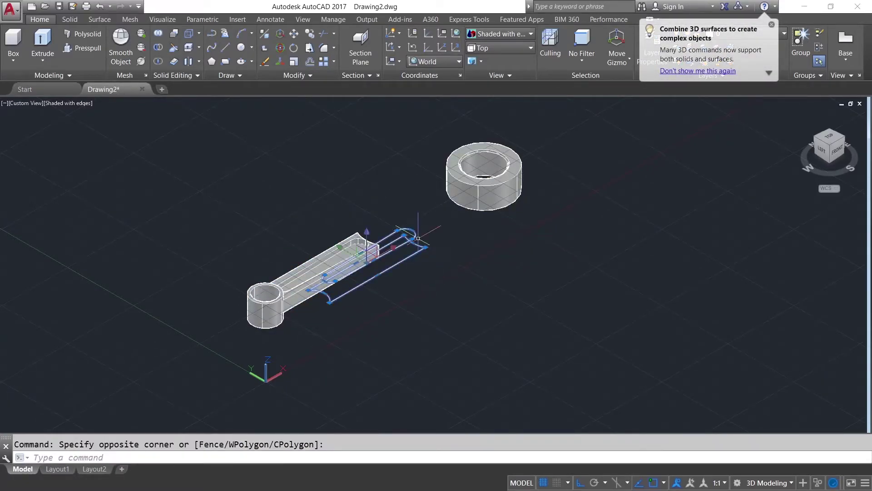
key("Delete")
key("ctrl+z")
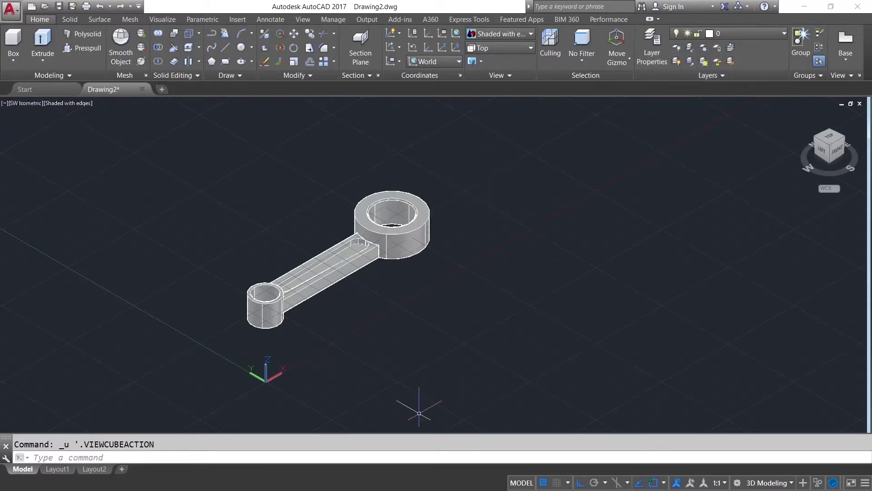
key("ctrl+z")
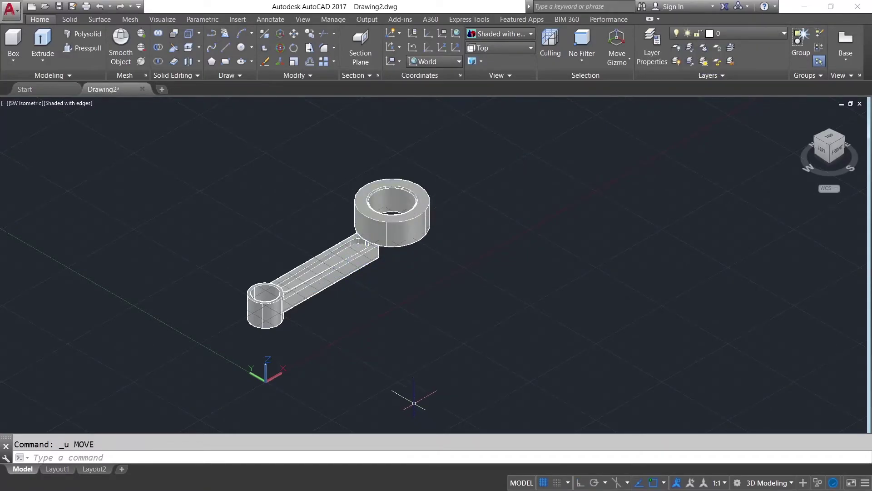
key("ctrl+z")
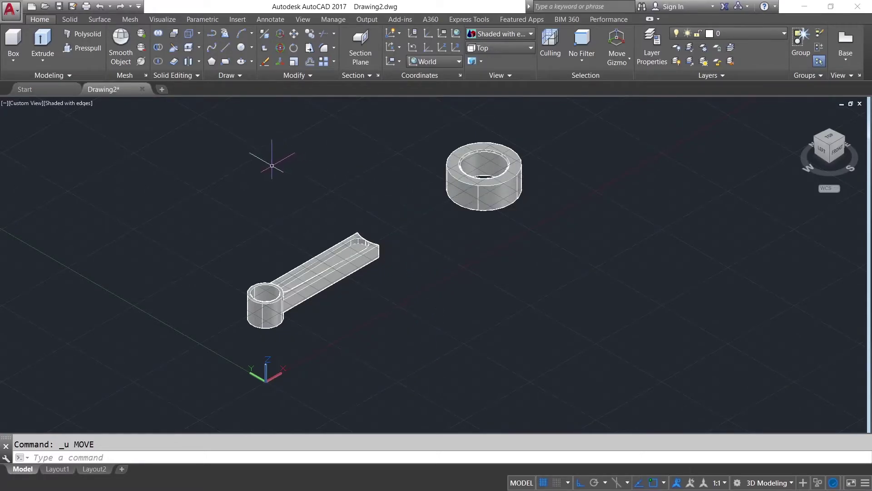
Step: Move the rod arm so its bar end meets the large ring
right_click(297, 180)
mouse_move(331, 197)
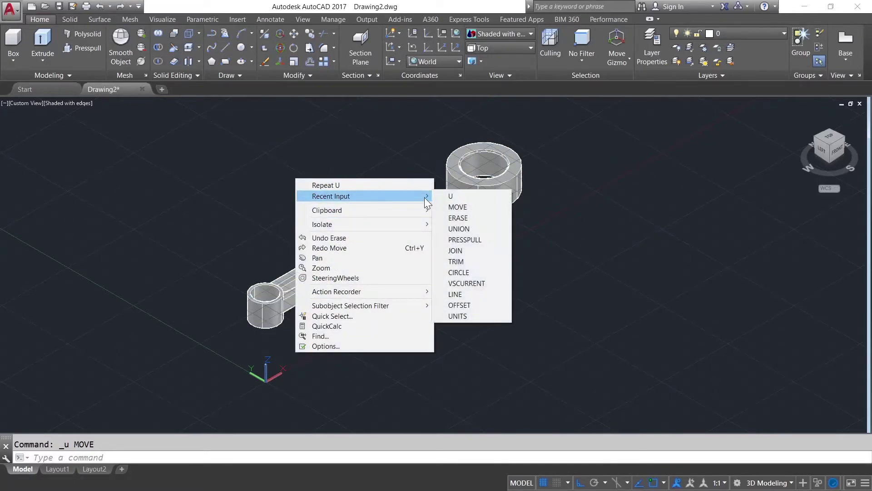
left_click(457, 208)
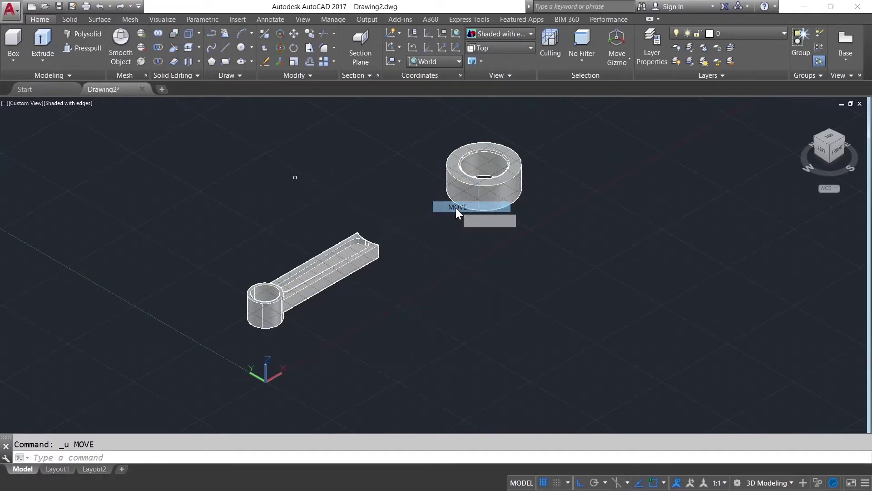
left_click(356, 266)
key("Return")
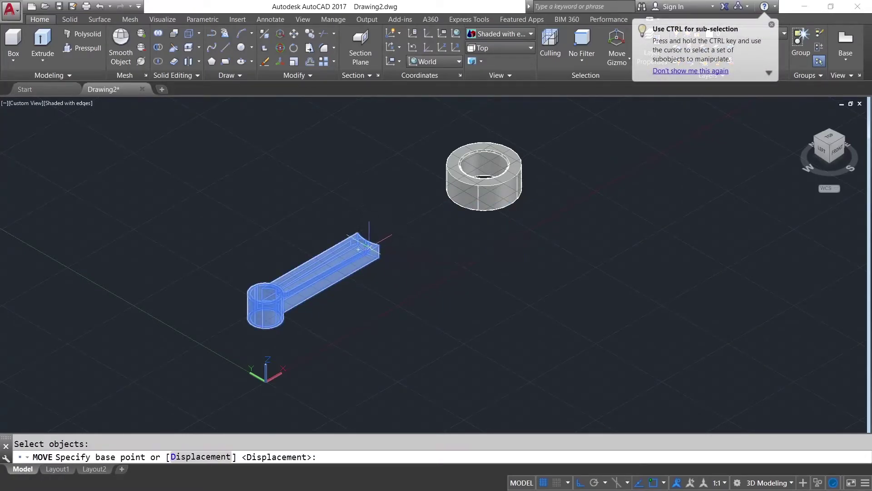
left_click(392, 224)
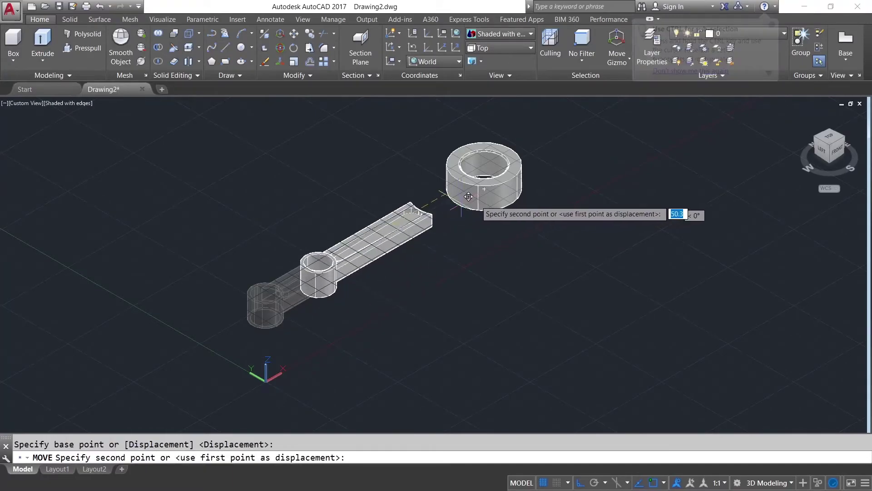
left_click(510, 191)
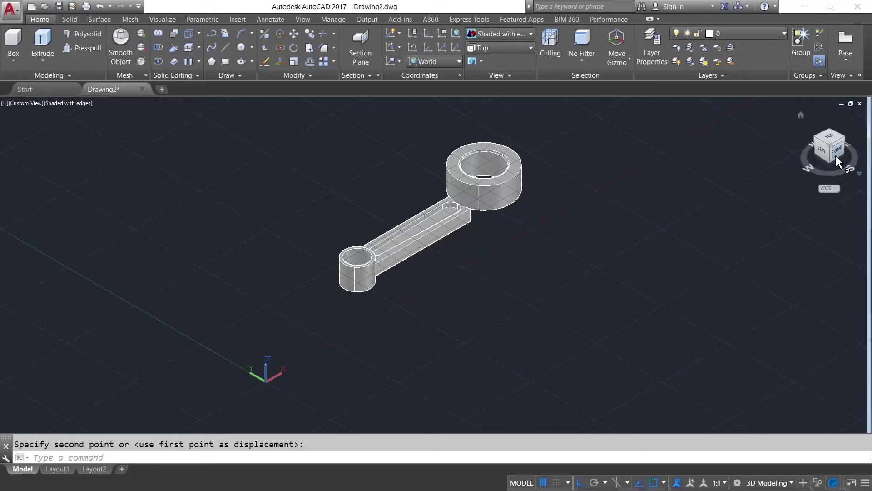
Step: Orbit to a front view to check the alignment, then return to the Home view
mouse_move(836, 156)
left_mouse_down()
mouse_move(788, 137)
mouse_move(727, 250)
left_mouse_up()
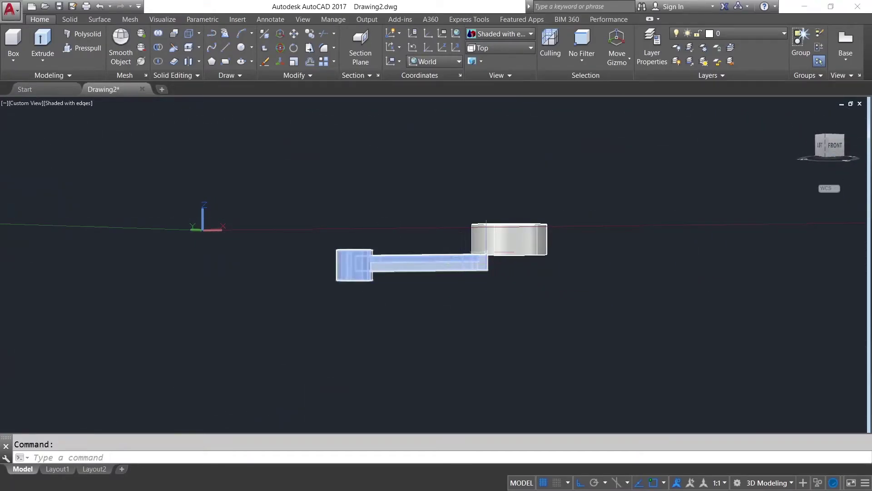
left_click(801, 114)
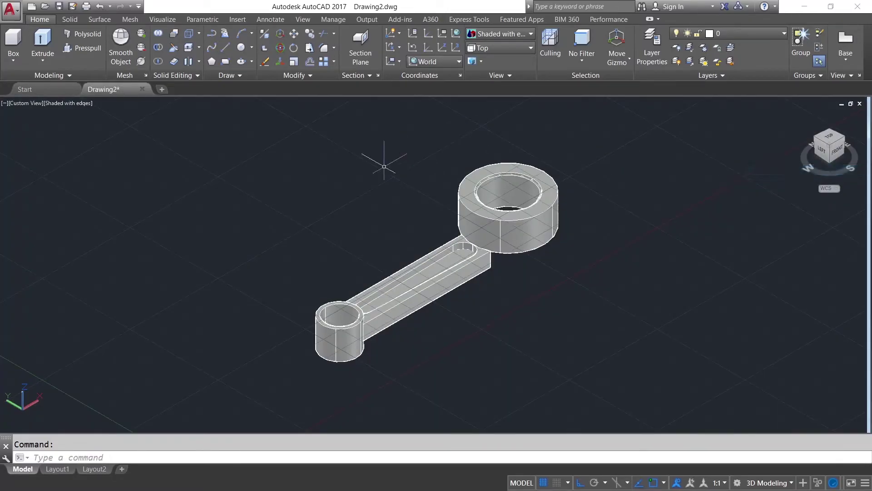
right_click(315, 155)
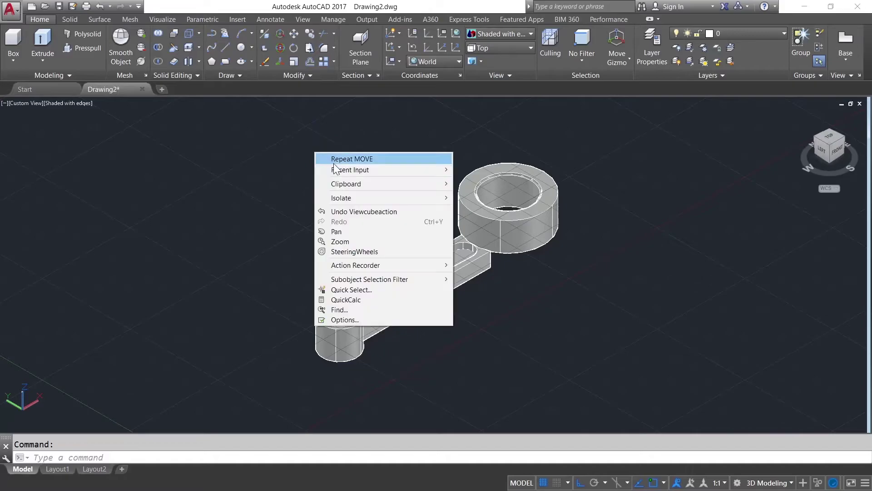
left_click(491, 170)
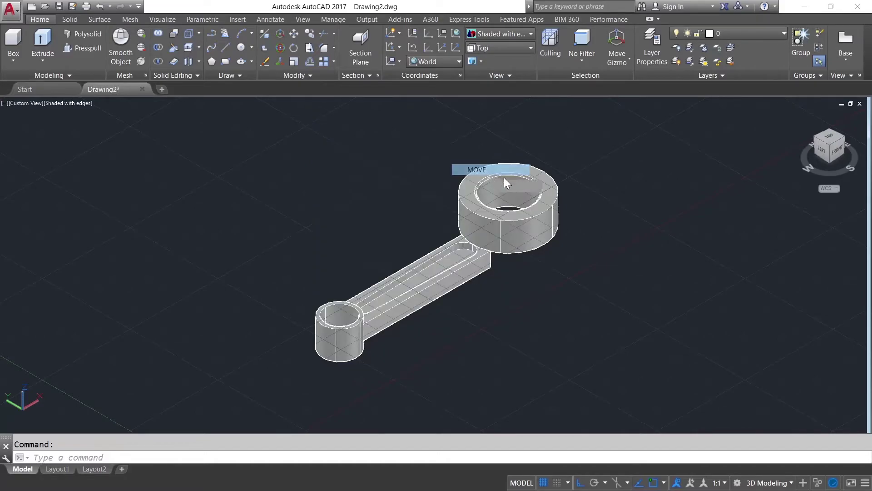
Step: Try moving the large ring by -10 units, then undo the misplaced move
left_click(558, 194)
key("Return")
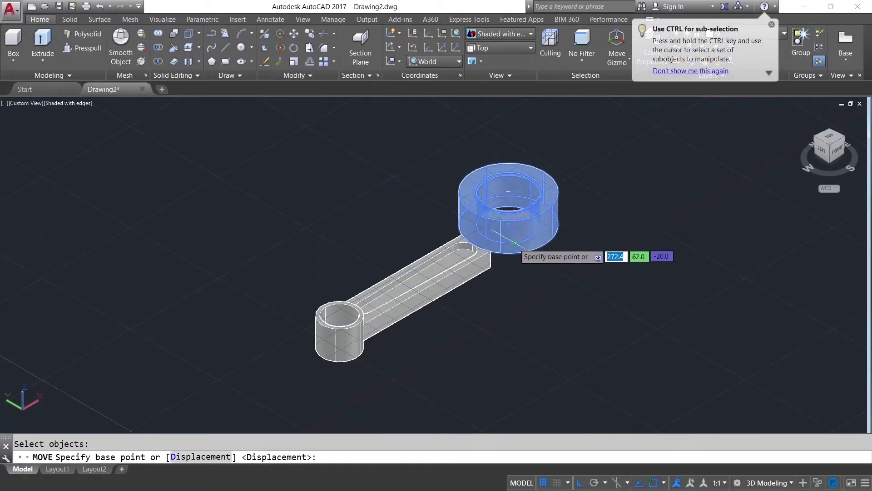
left_click(515, 218)
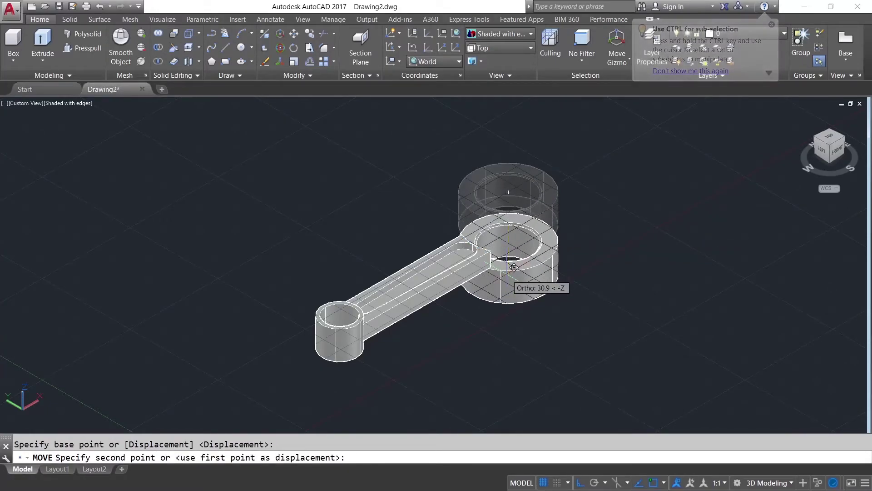
type("-10")
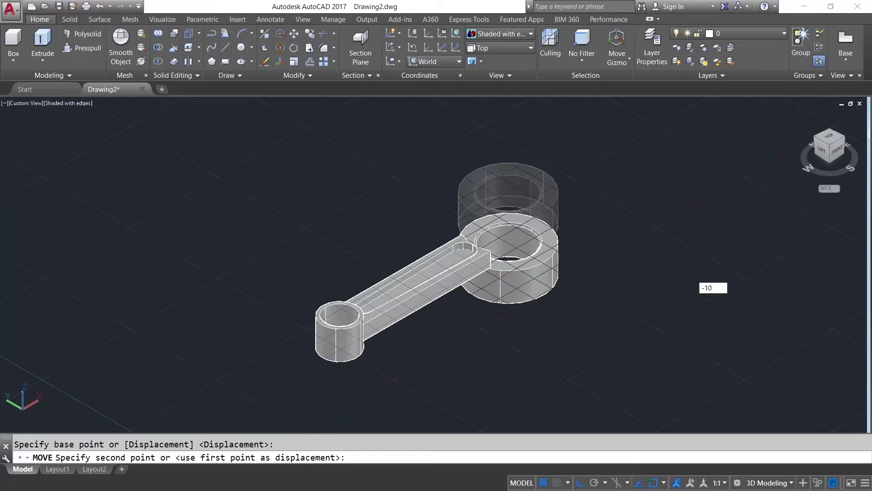
key("Return")
key("ctrl+z")
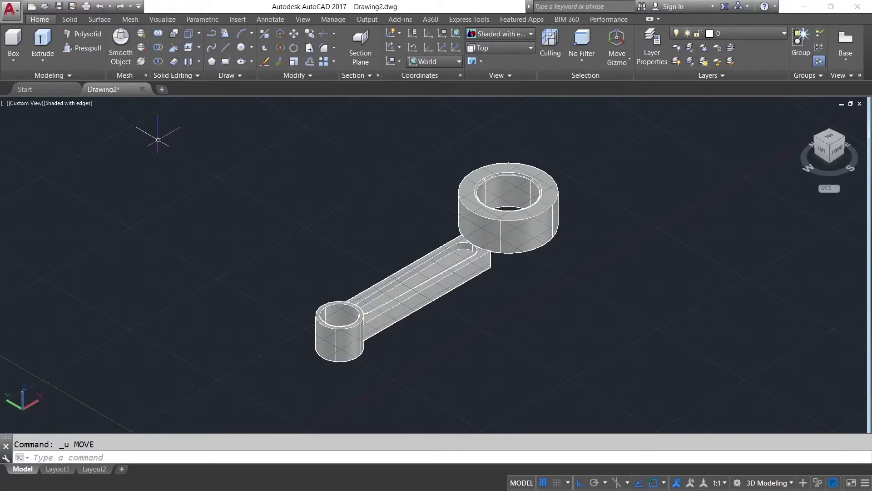
Step: Move the large ring down 10 units and check it from the Front view
right_click(357, 139)
mouse_move(393, 158)
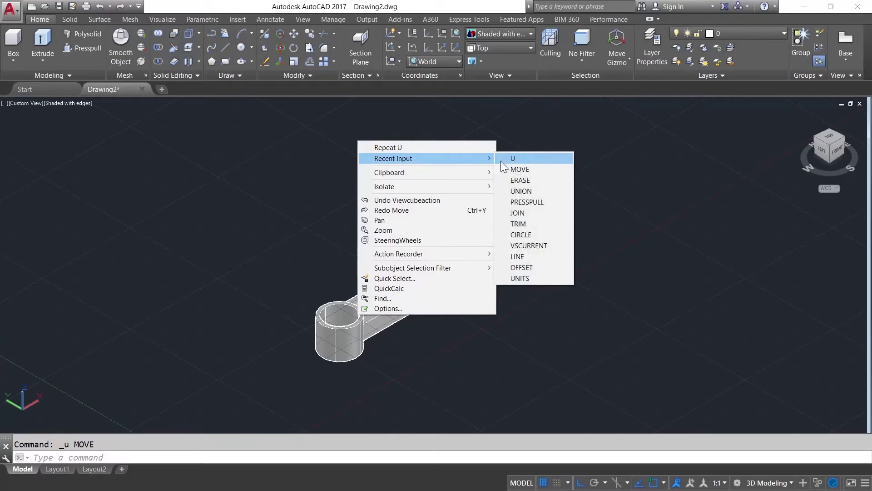
left_click(521, 169)
left_click(543, 210)
key("Return")
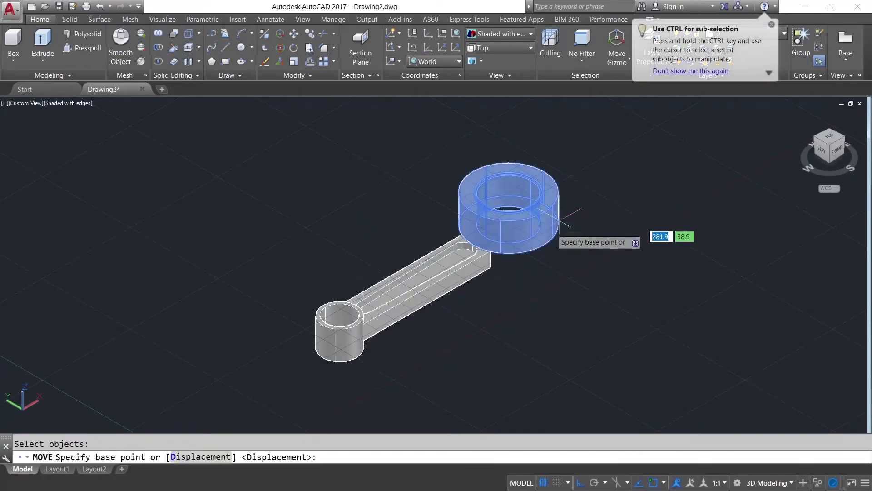
left_click(508, 223)
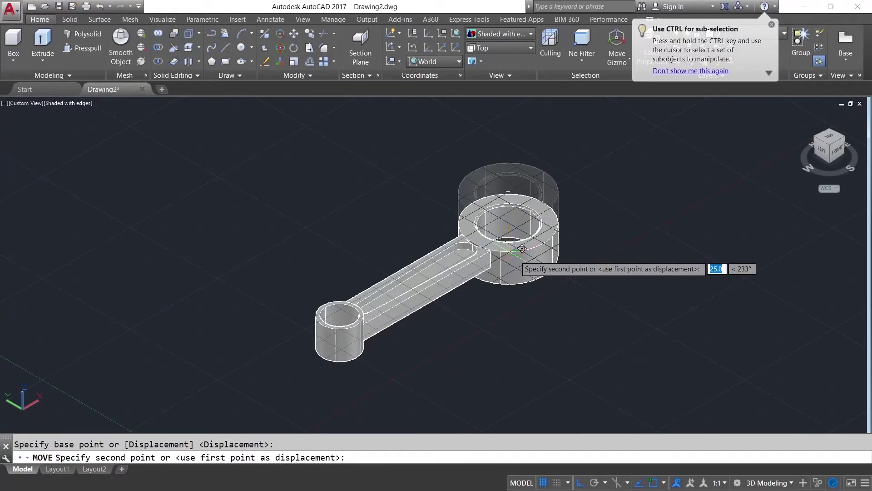
type("10")
key("Return")
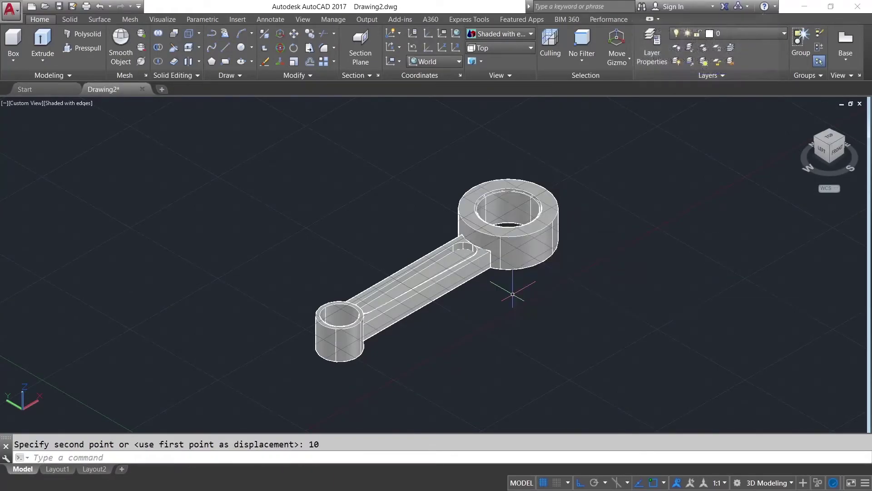
left_click(834, 159)
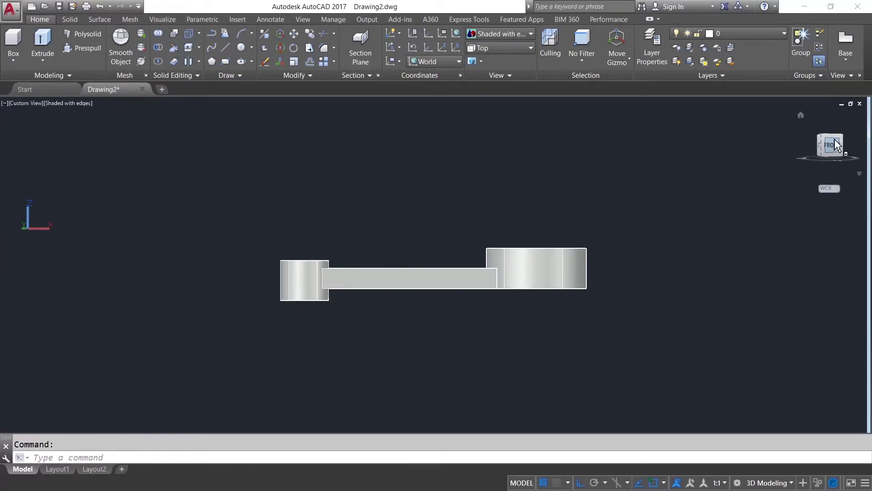
Step: Move the large ring 6 more units down, check it from Front, then return to Home view
left_click_drag(832, 150, 852, 175)
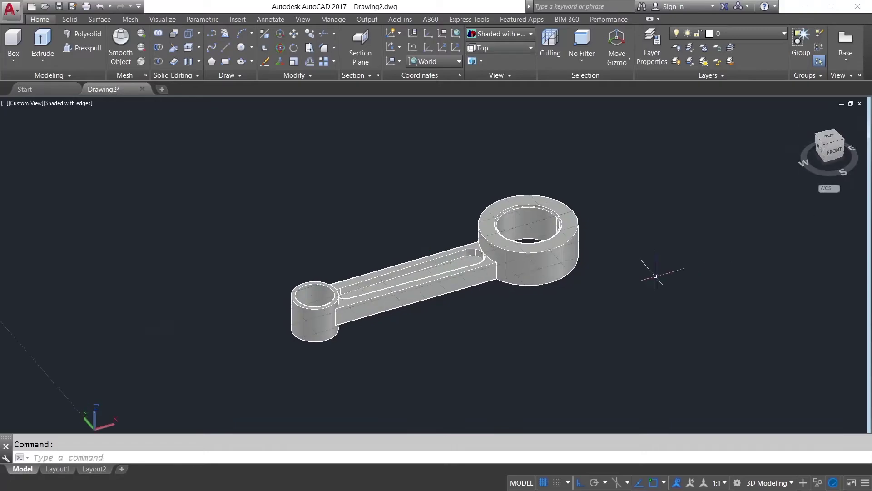
right_click(264, 179)
left_click(286, 185)
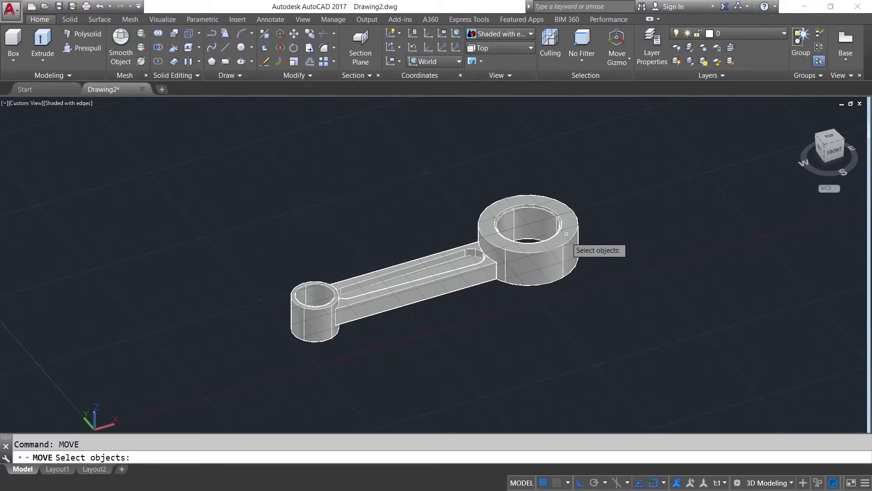
left_click(558, 251)
key("Return")
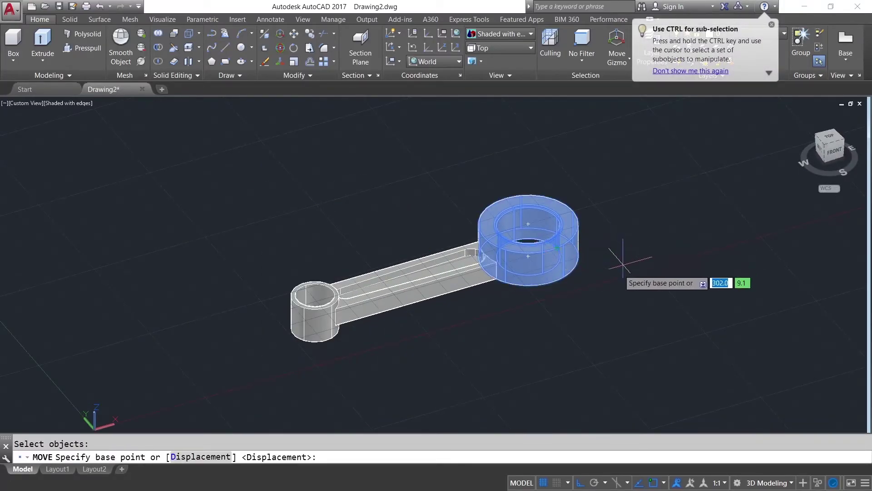
left_click(528, 258)
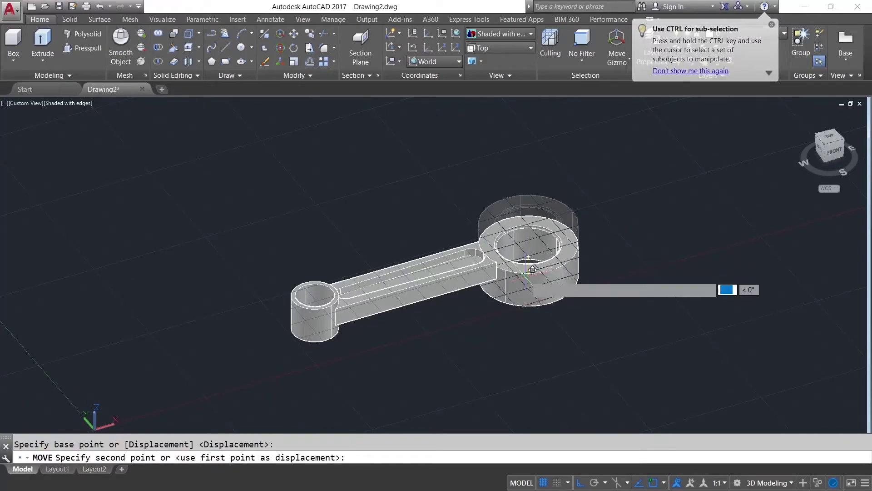
type("6")
key("Return")
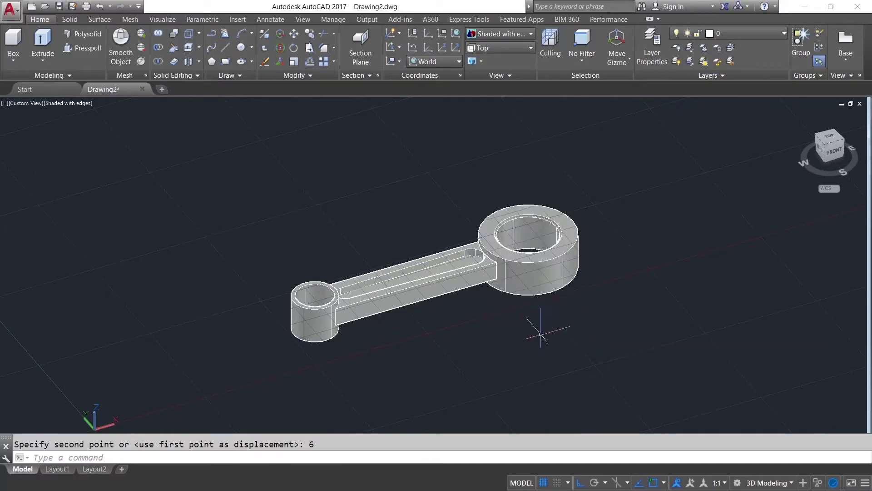
mouse_move(830, 149)
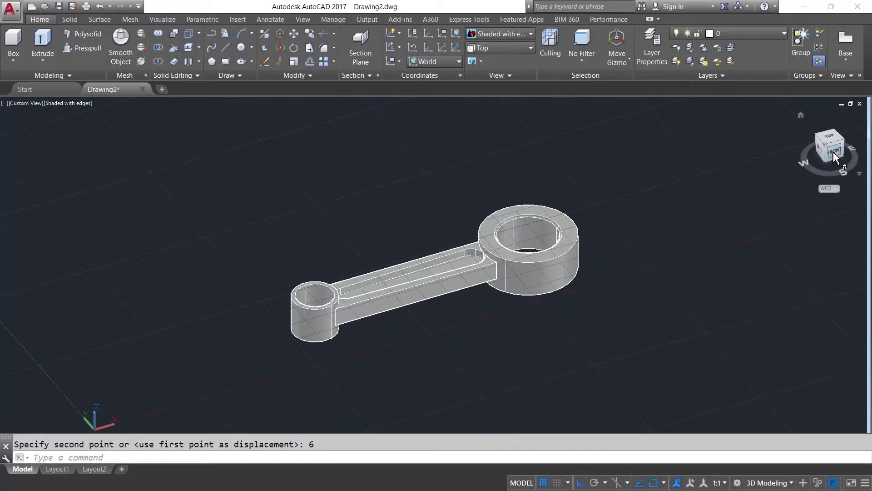
left_click(835, 153)
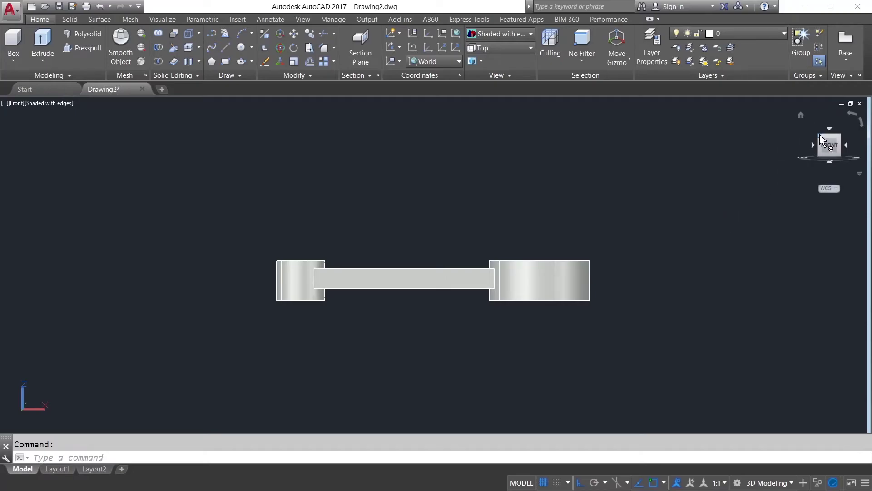
left_click(800, 114)
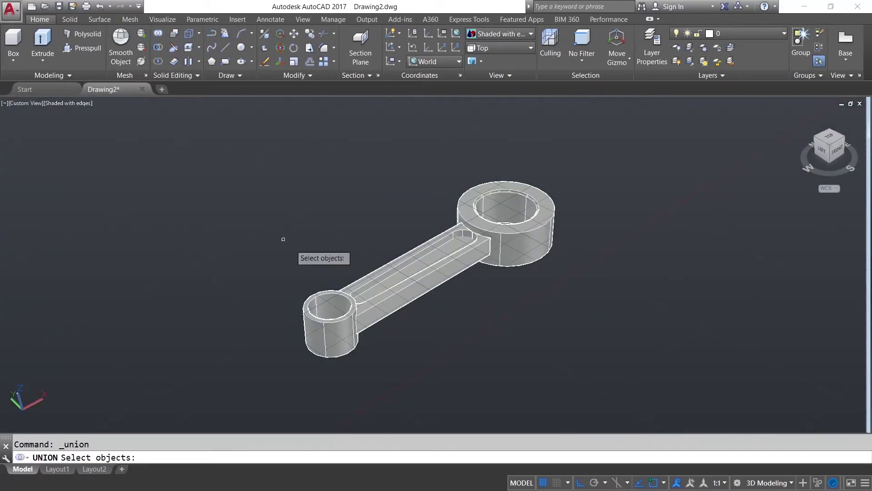
Step: Union the rod and the large ring into one solid
left_click(374, 275)
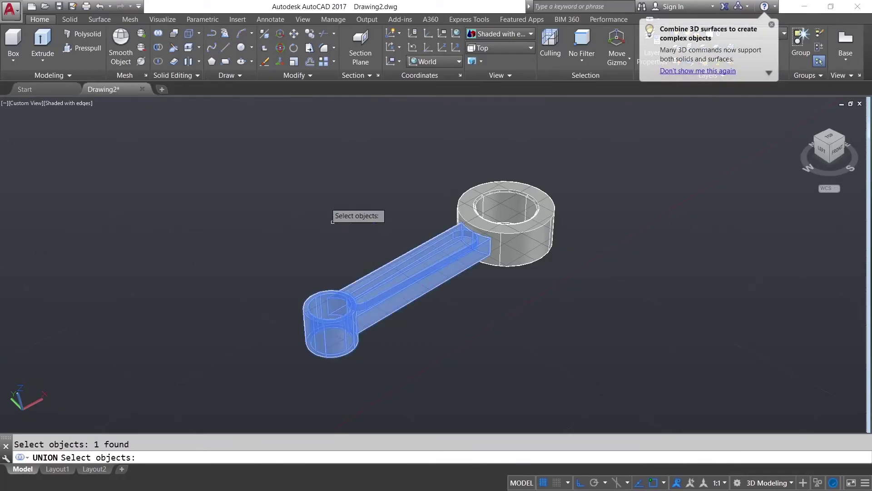
left_click(498, 184)
key("Return")
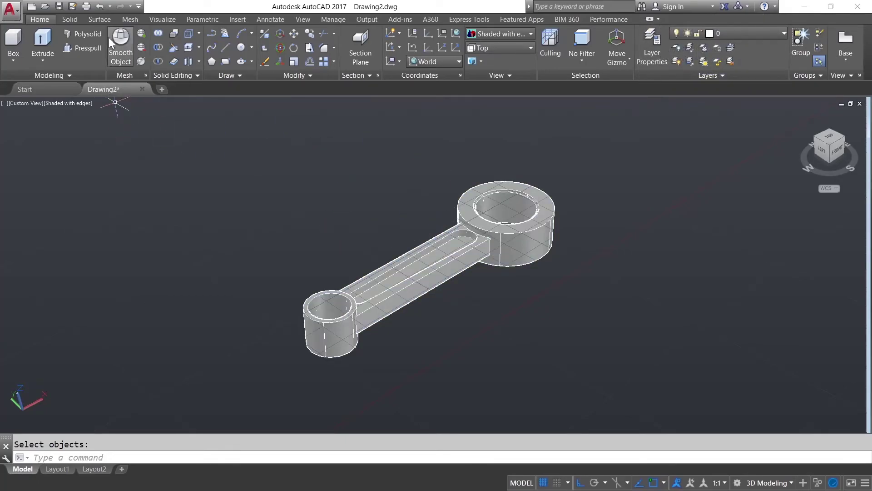
Step: Start Chamfer Edge with both chamfer distances set to 10
left_click(71, 19)
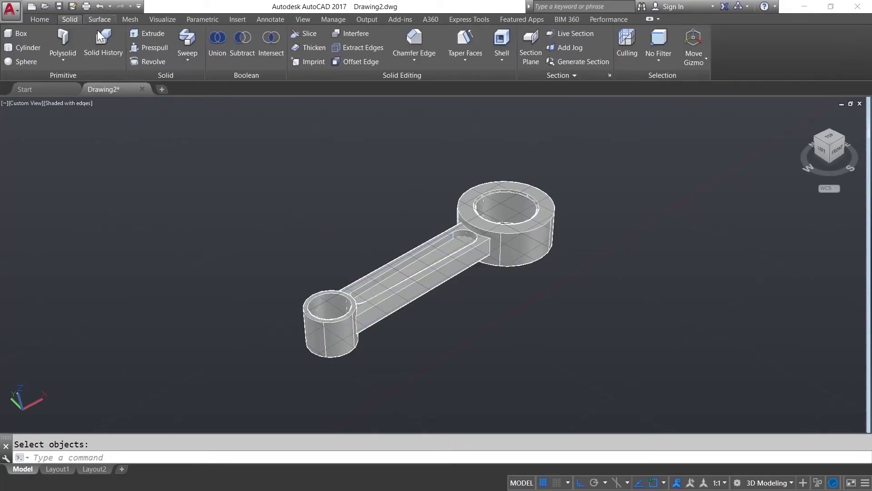
left_click(405, 61)
left_click(424, 96)
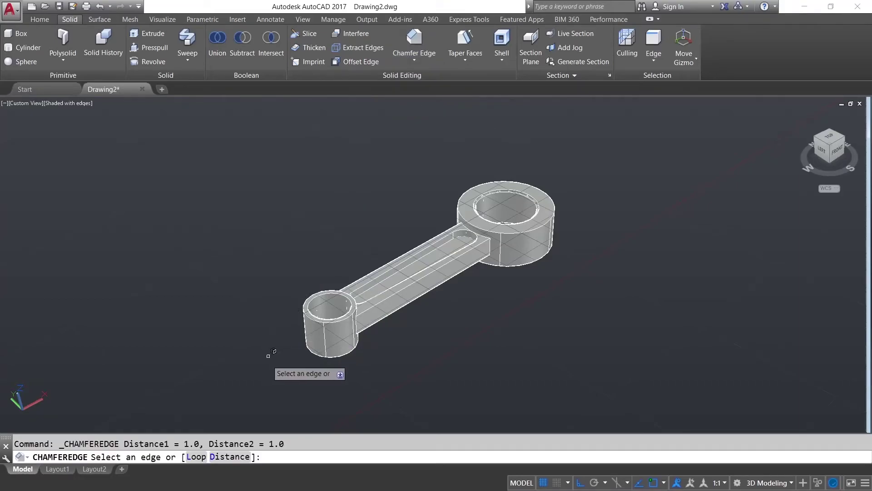
left_click(233, 460)
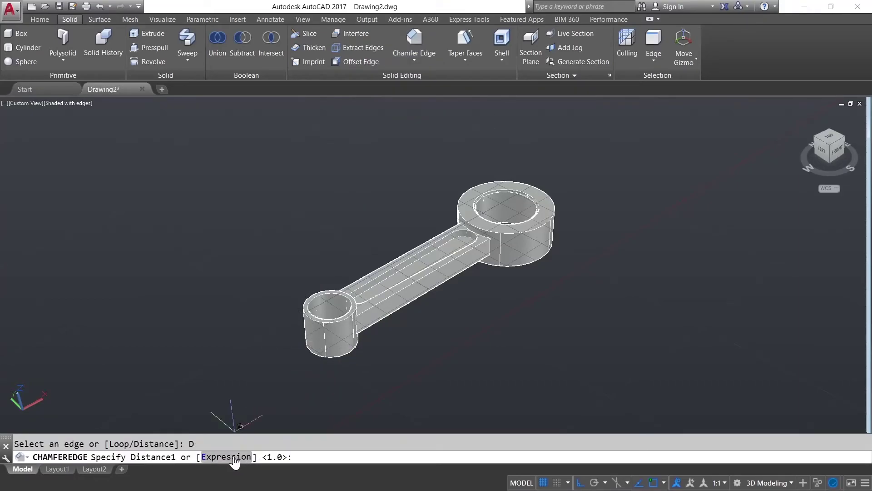
type("10")
key("Return")
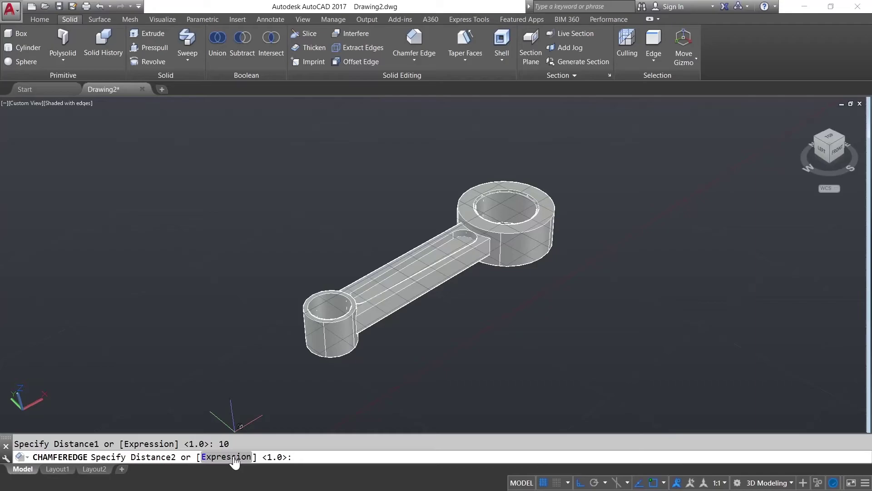
key("Return")
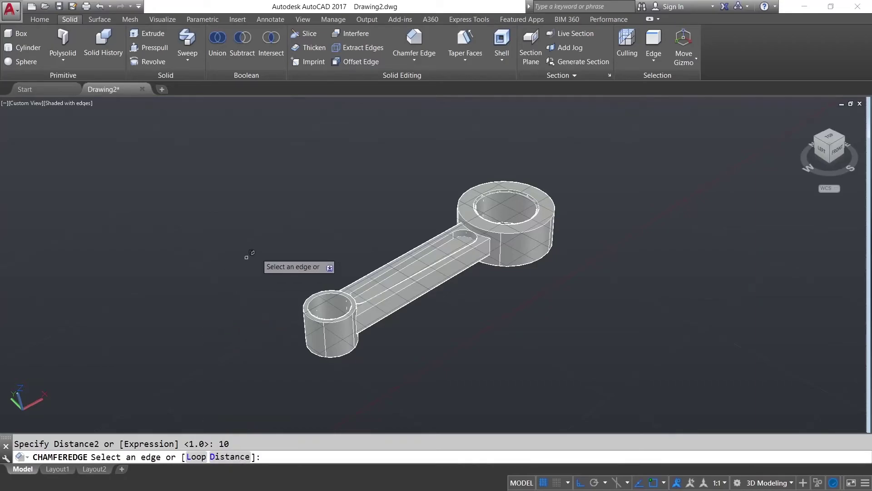
Step: Chamfer both junction edges between bar and ring, then view the model Home and Top
left_click(492, 249)
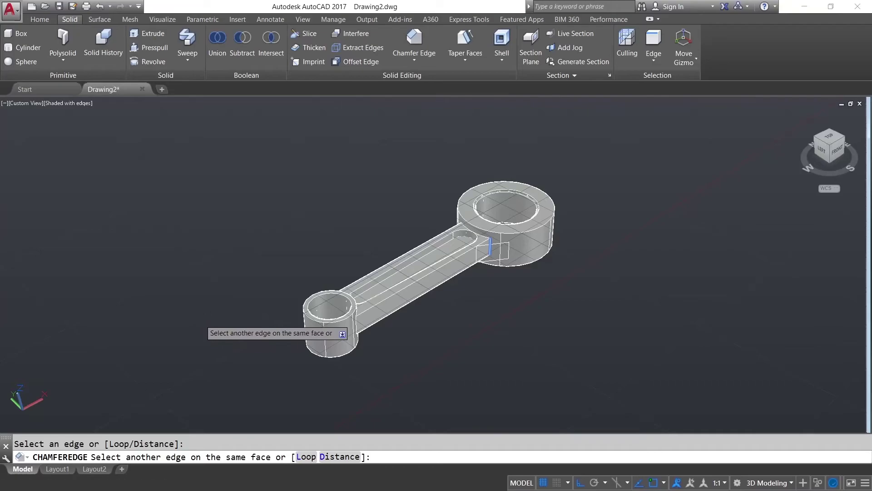
middle_click_drag(209, 331, 341, 312, "shift")
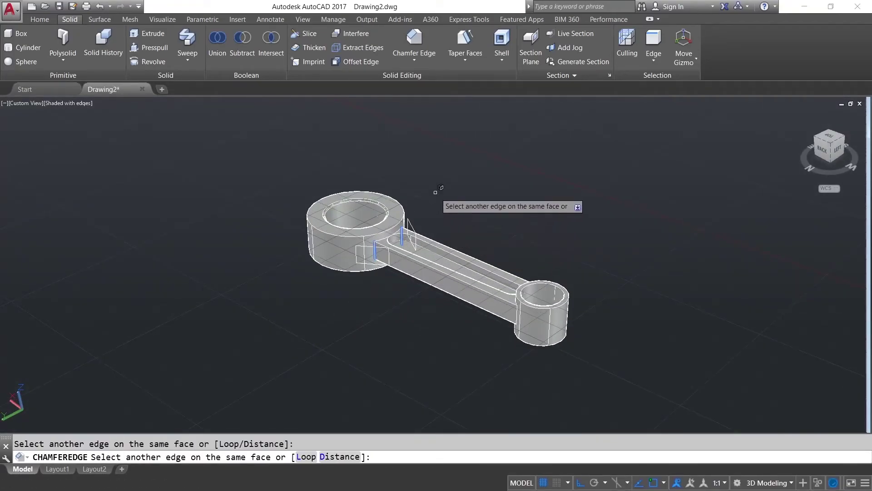
right_click(434, 189)
left_click(468, 200)
right_click(494, 199)
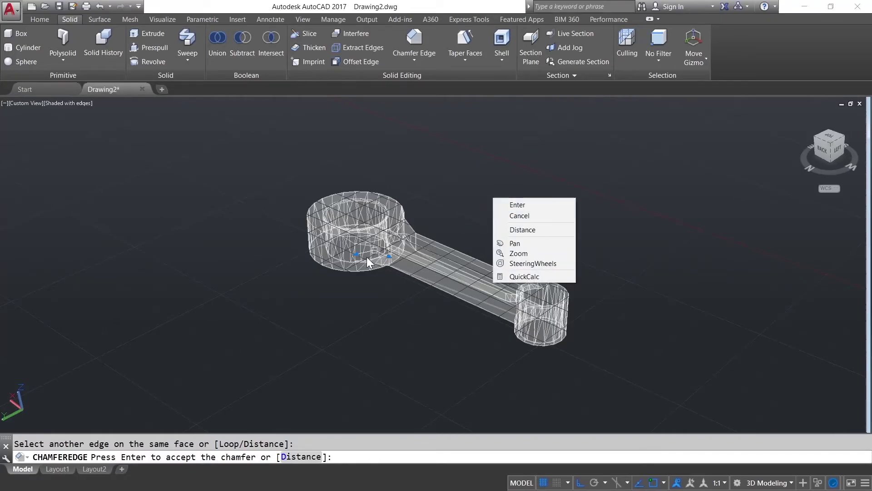
left_click(509, 206)
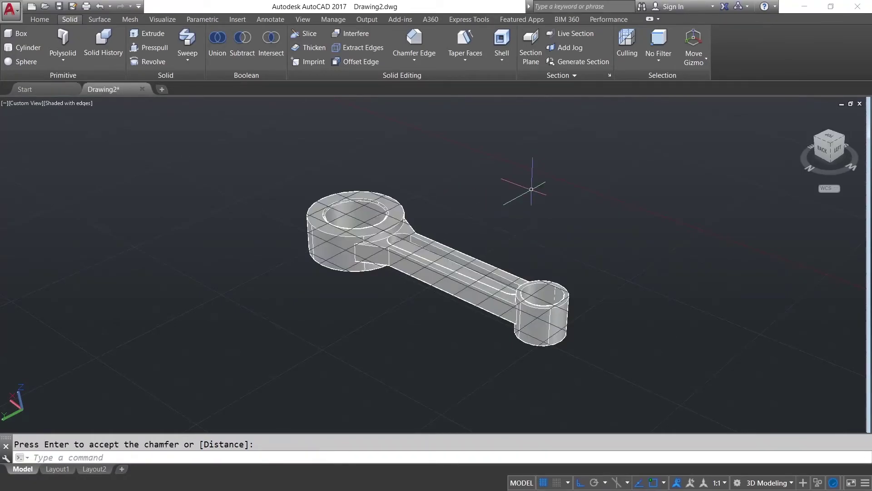
mouse_move(828, 146)
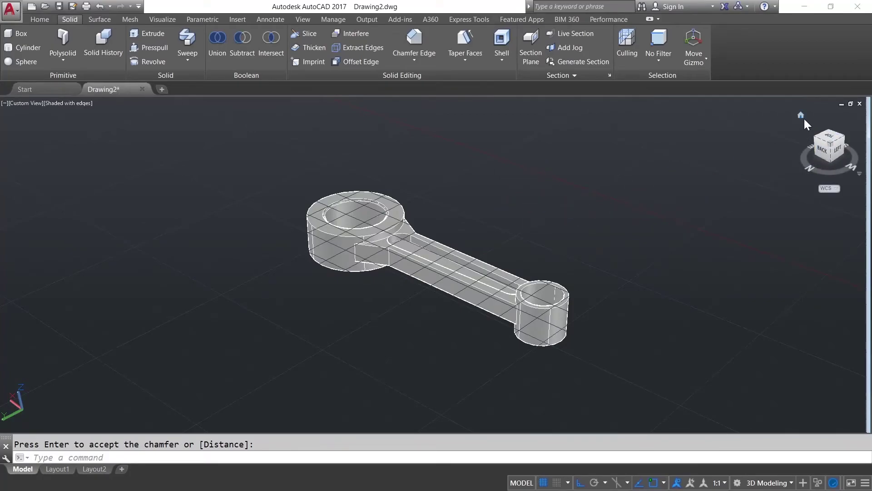
left_click(801, 115)
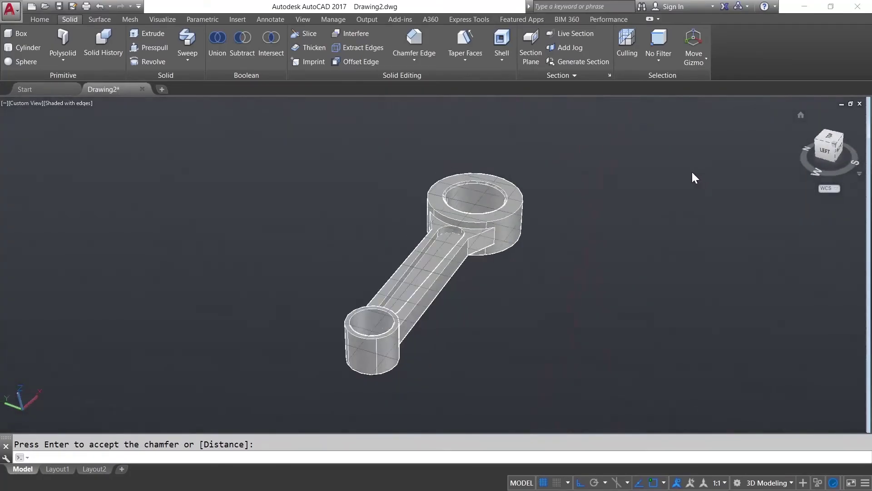
left_click(828, 137)
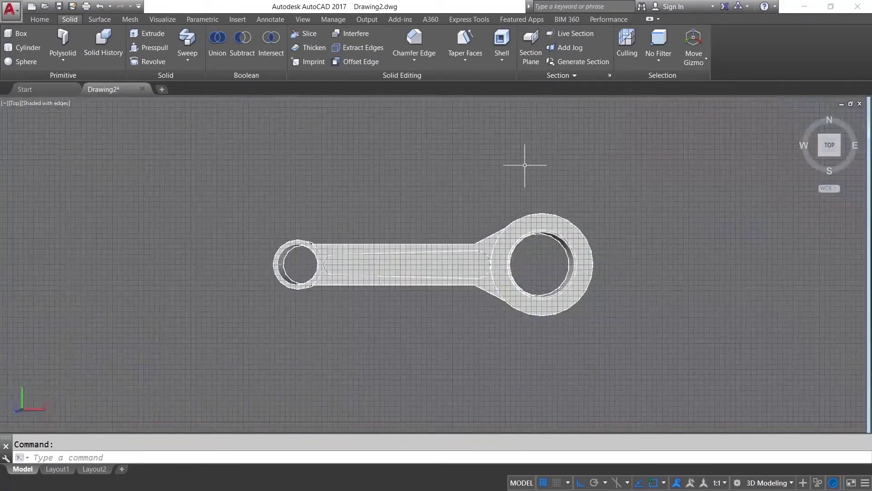
Step: Switch to parallel projection and draw a line from the ring centre up, then right
right_click(833, 148)
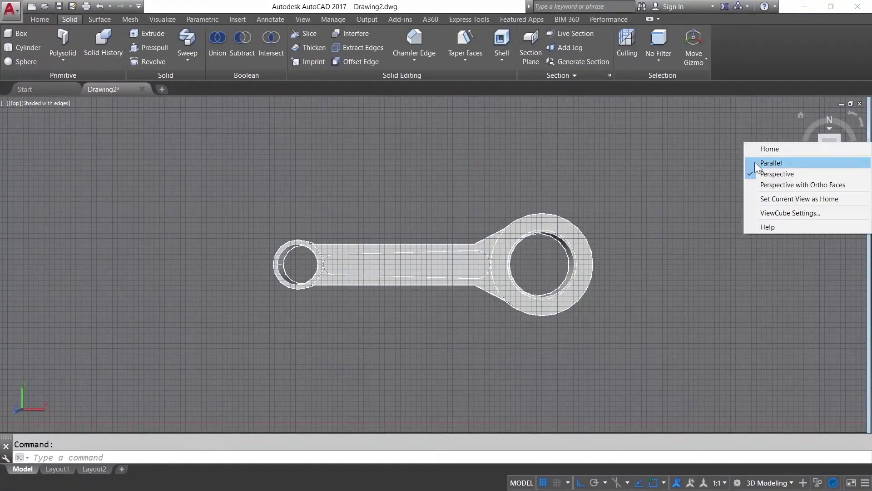
left_click(768, 161)
middle_click_drag(668, 184, 470, 200)
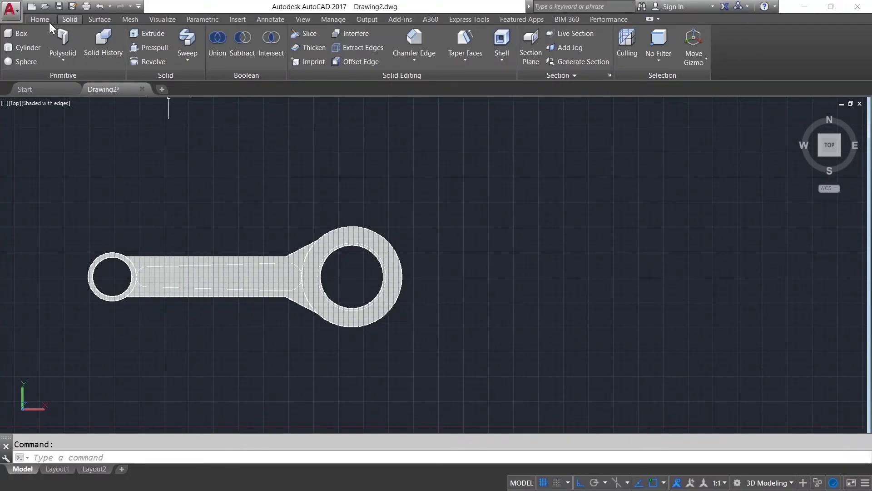
left_click(46, 20)
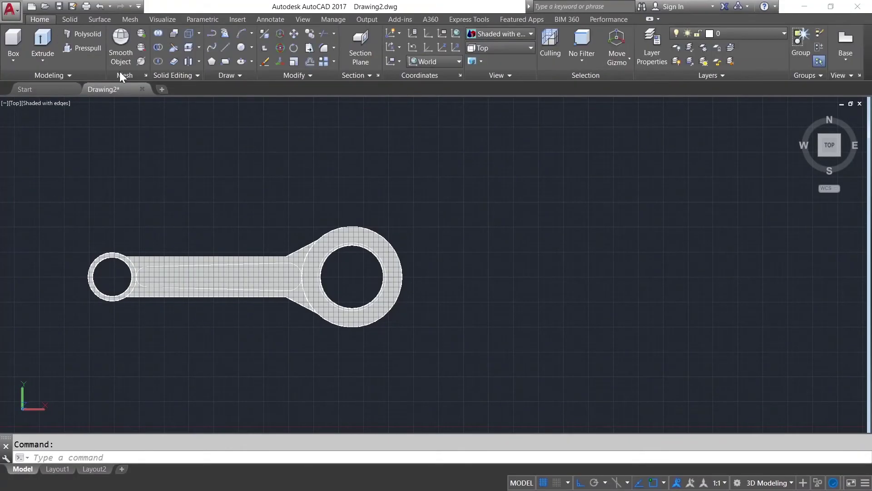
left_click(225, 48)
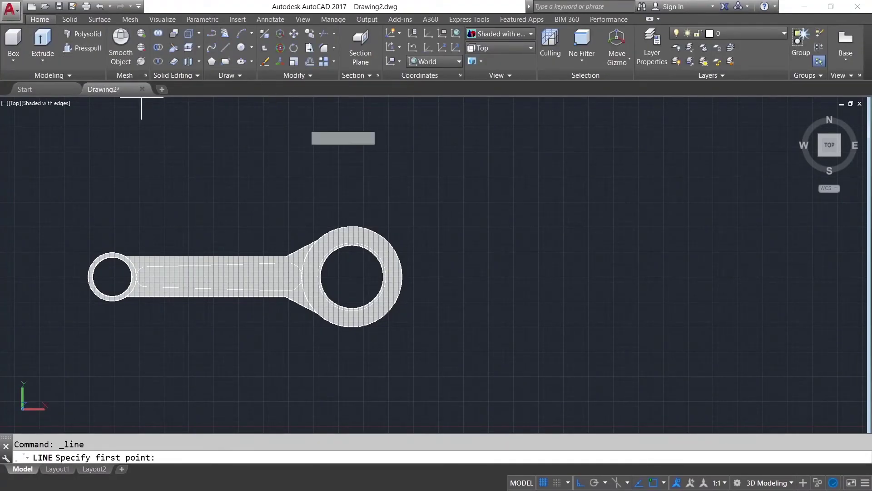
left_click(351, 275)
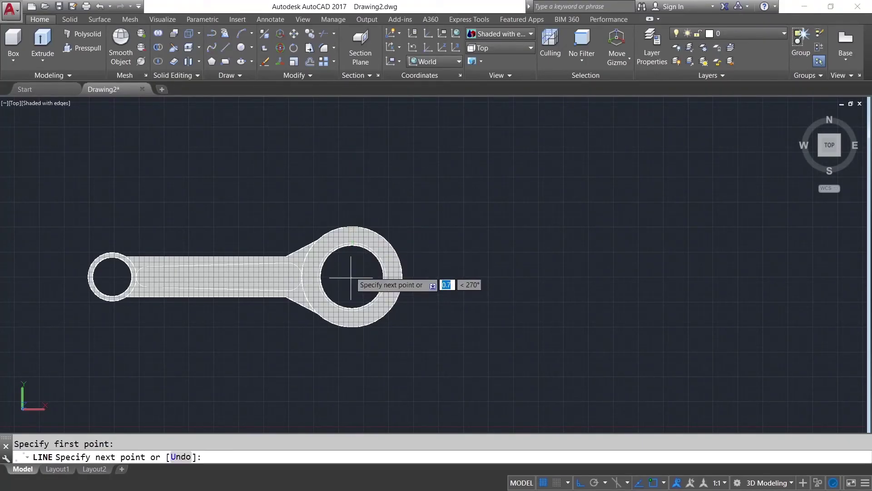
left_click(351, 201)
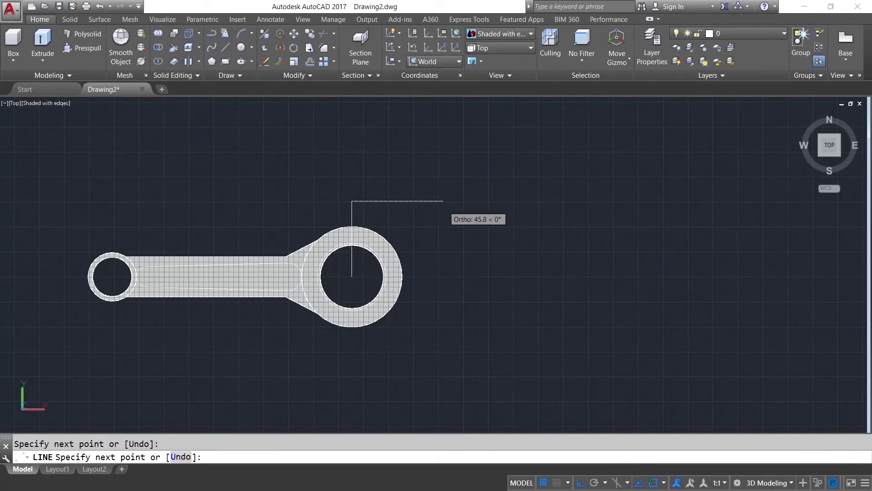
left_click(443, 201)
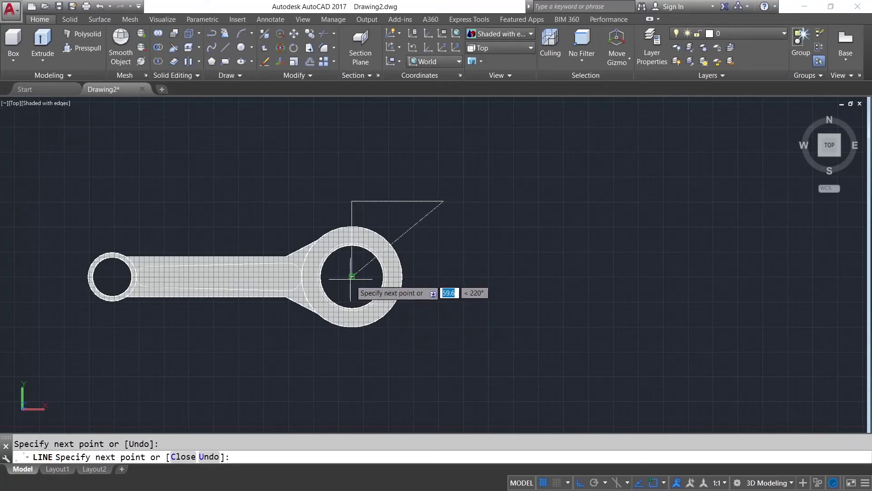
right_click(510, 169)
left_click(531, 176)
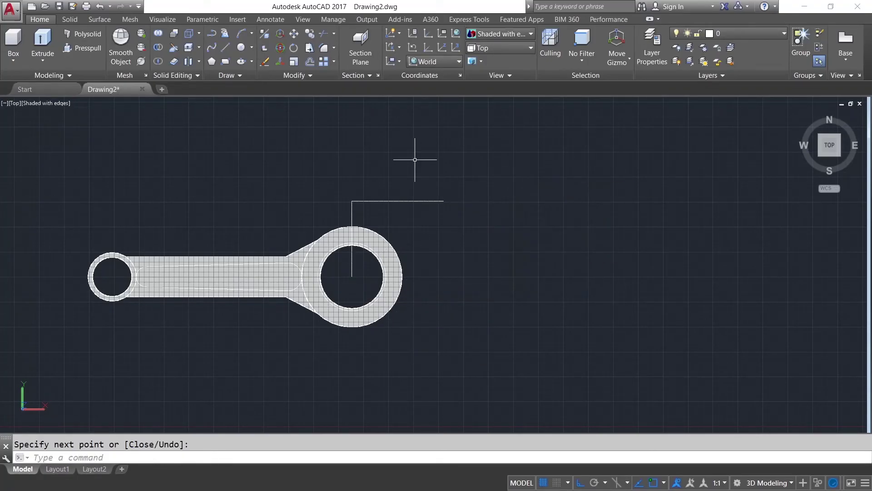
Step: Draw a vertical line from the ring centre straight down below the ring
left_click(225, 49)
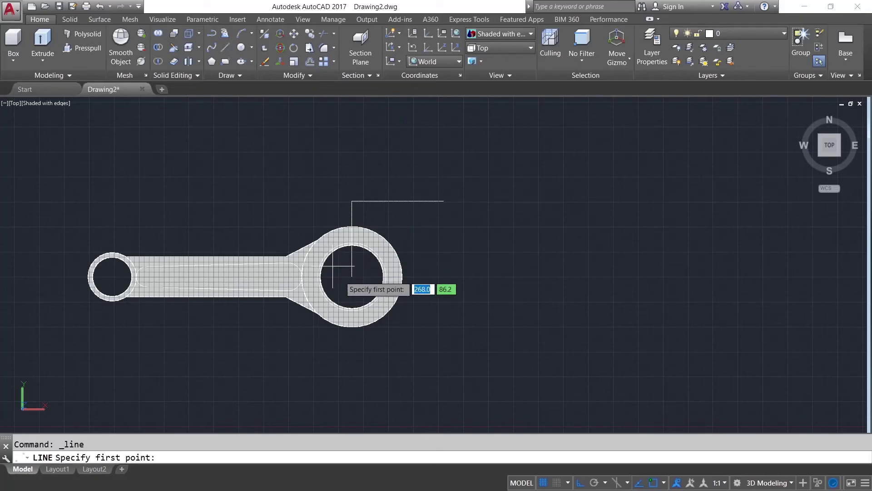
left_click(351, 276)
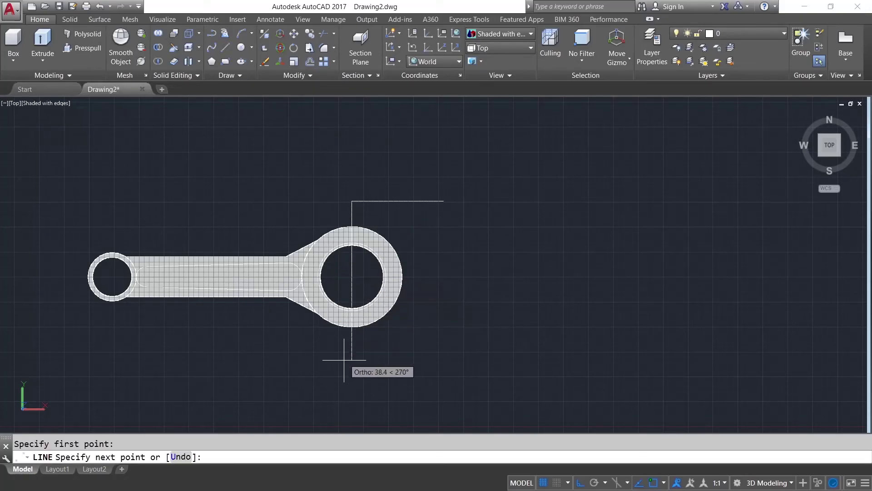
left_click(352, 355)
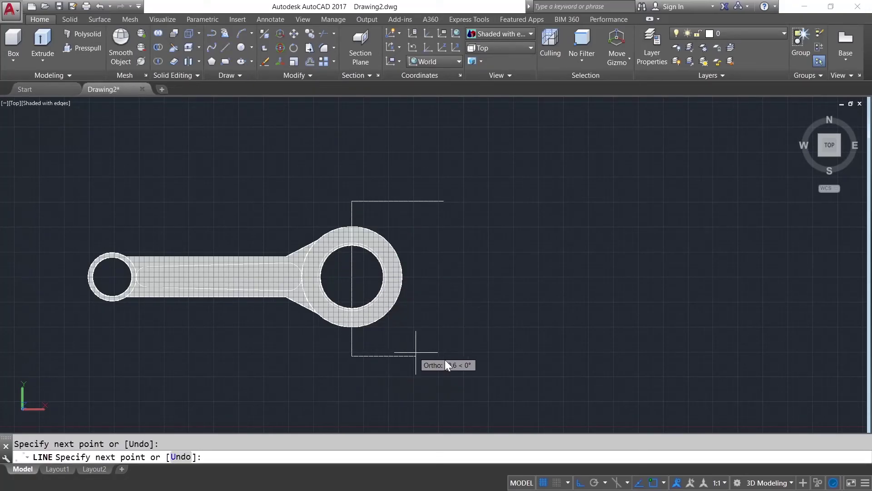
right_click(443, 357)
left_click(456, 364)
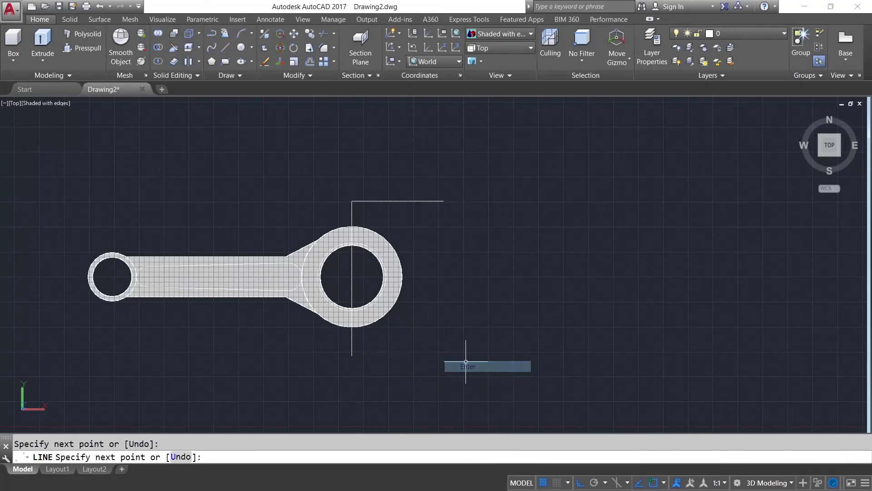
Step: Start a line at the top line's right end, then set the view to Top
left_click(225, 47)
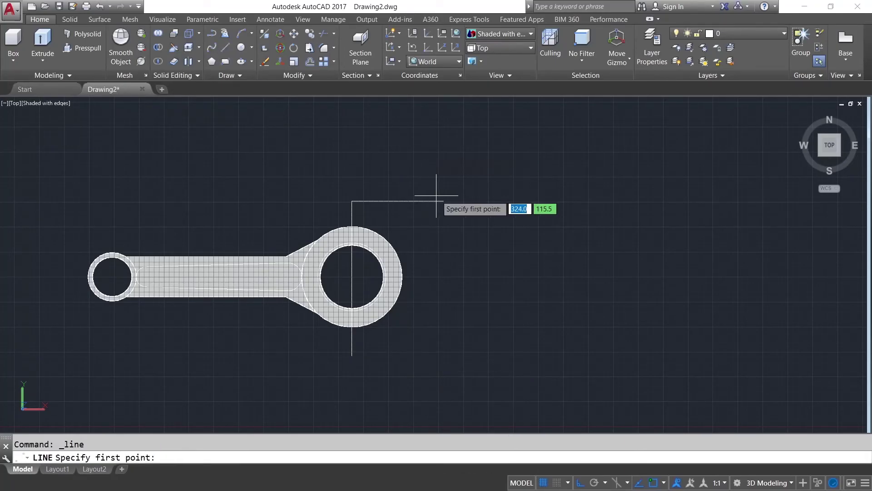
left_click(443, 200)
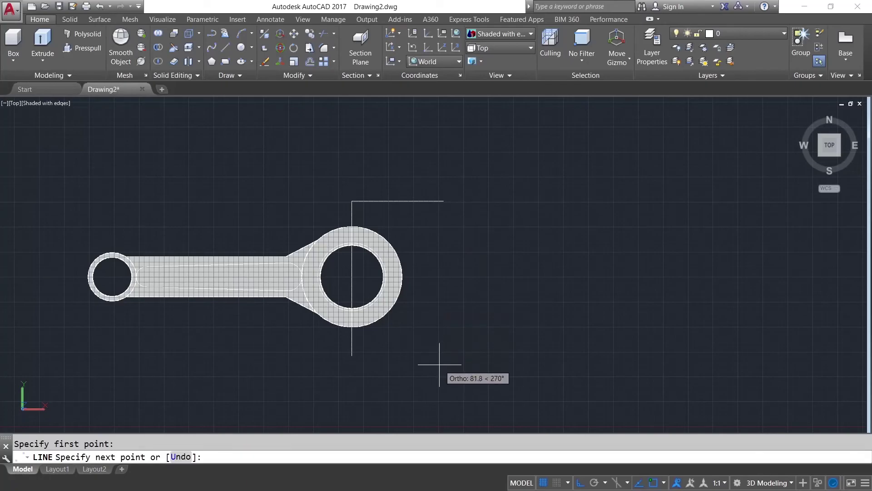
left_click(444, 201)
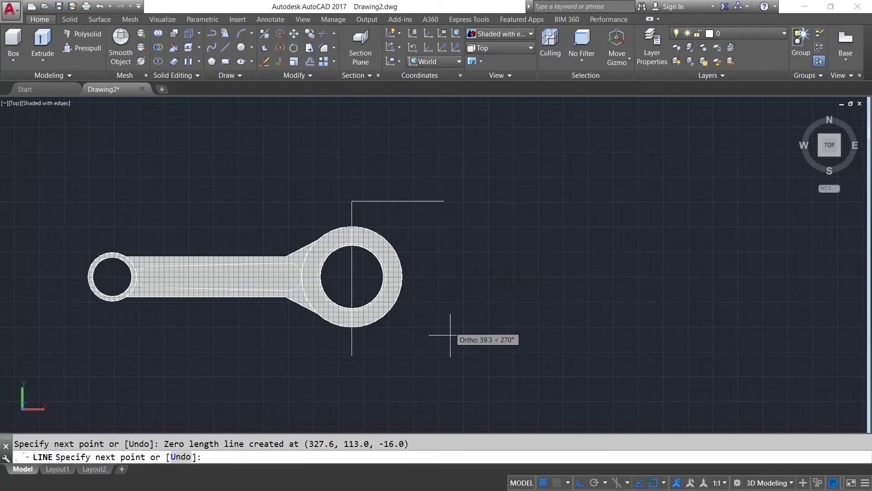
right_click(452, 278)
left_click(486, 282)
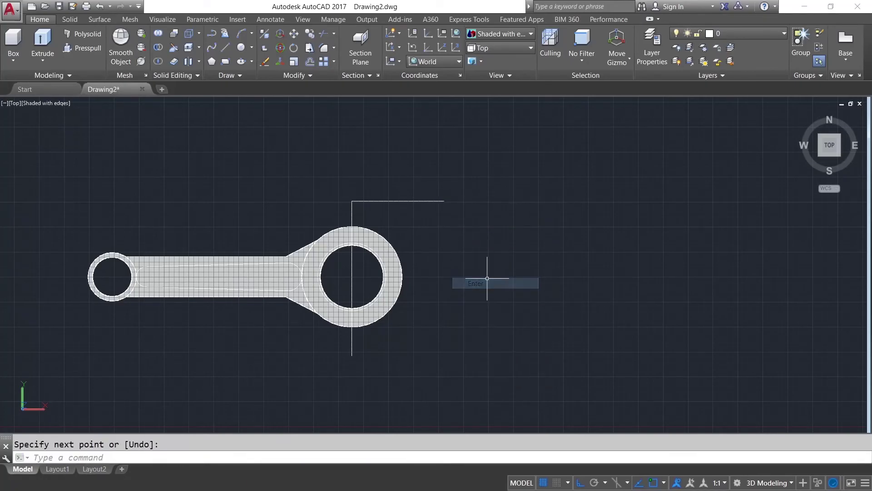
left_click(499, 48)
left_click(489, 61)
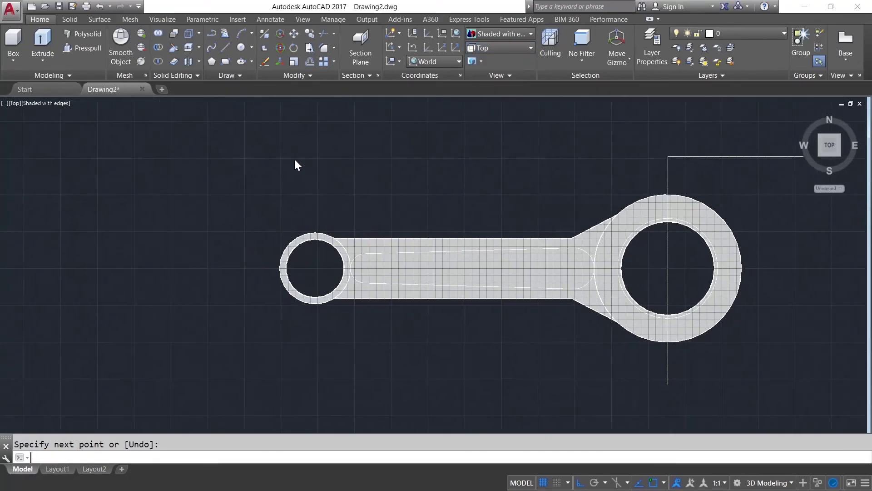
mouse_move(444, 188)
middle_mouse_down()
mouse_move(349, 210)
mouse_move(206, 214)
middle_mouse_up()
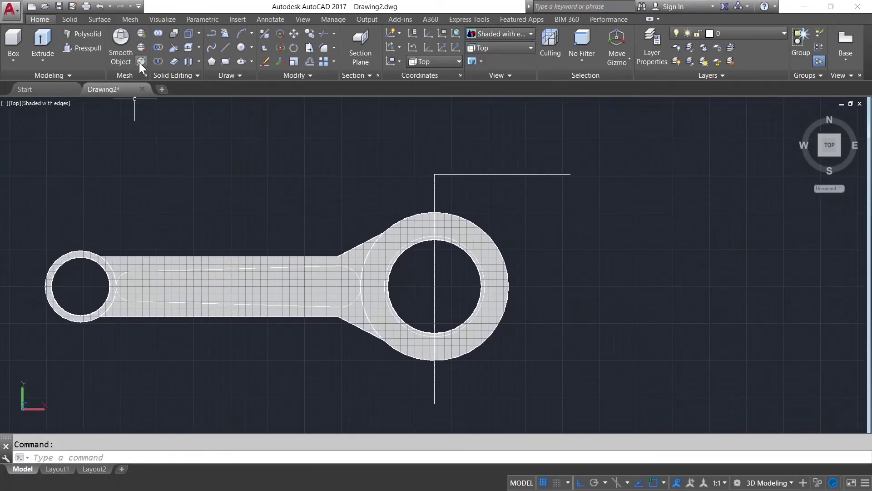
Step: Draw the bottom edge and the slanted right edge up to the top line's end
left_click(225, 47)
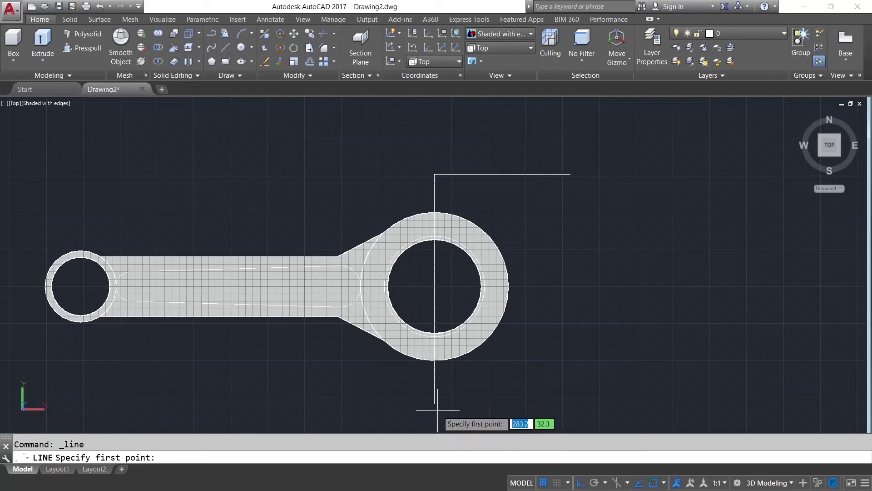
left_click(435, 403)
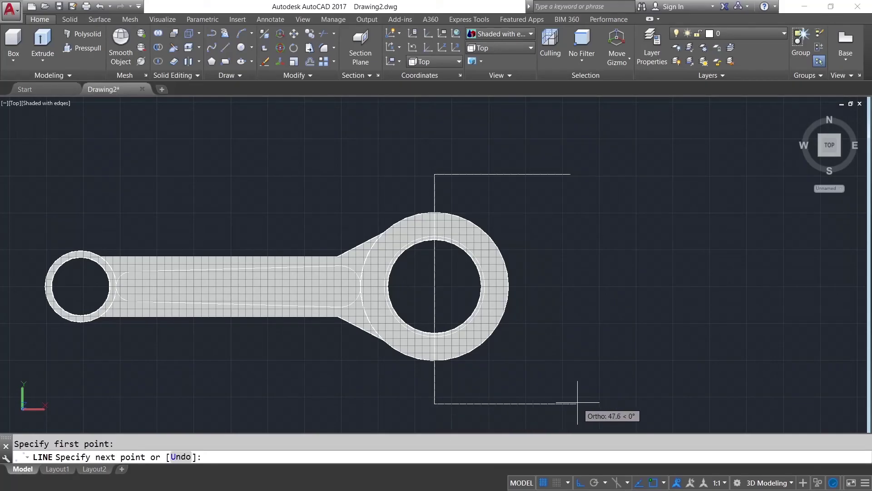
left_click(586, 402)
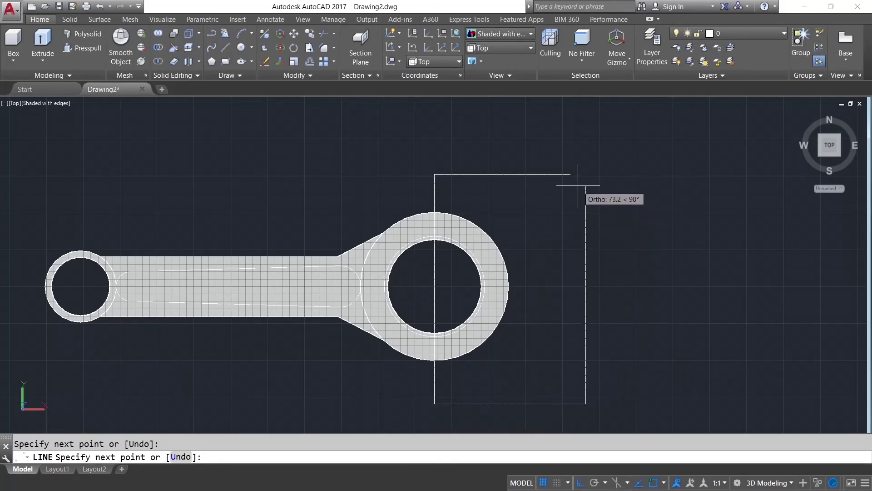
left_click(571, 174)
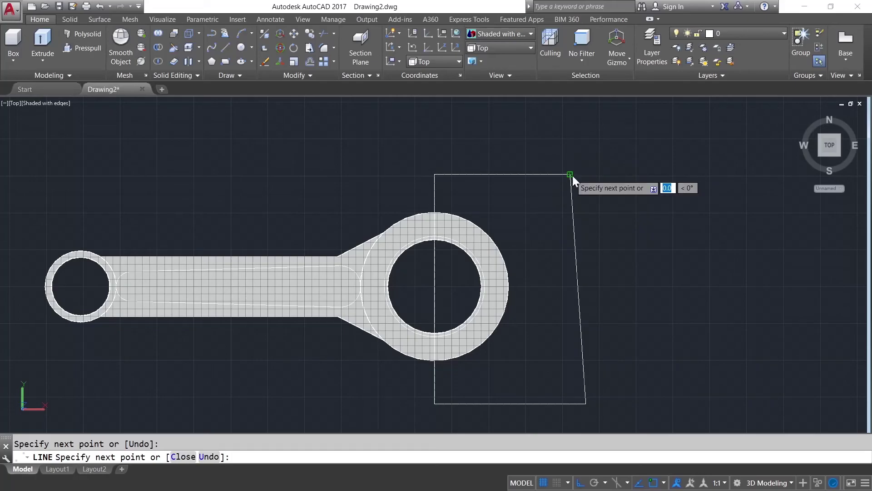
right_click(572, 176)
key("Return")
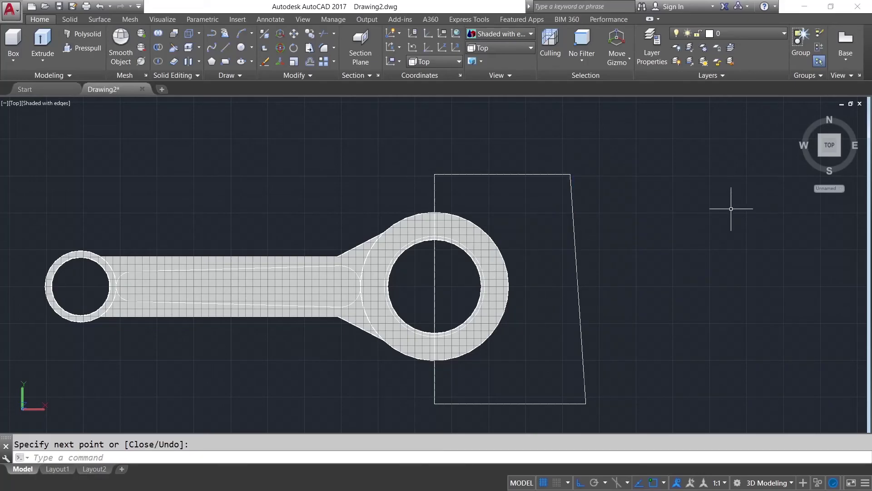
Step: JOIN the five outline lines into a single polyline
right_click(680, 238)
mouse_move(716, 257)
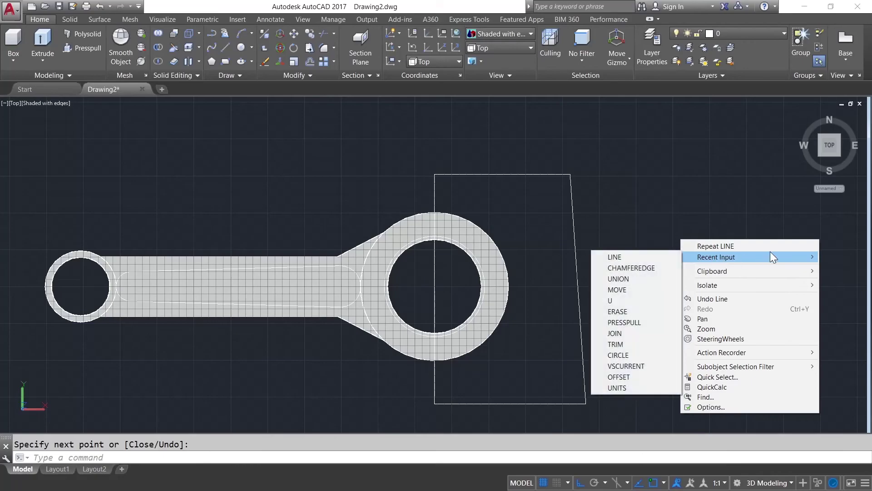
left_click(622, 334)
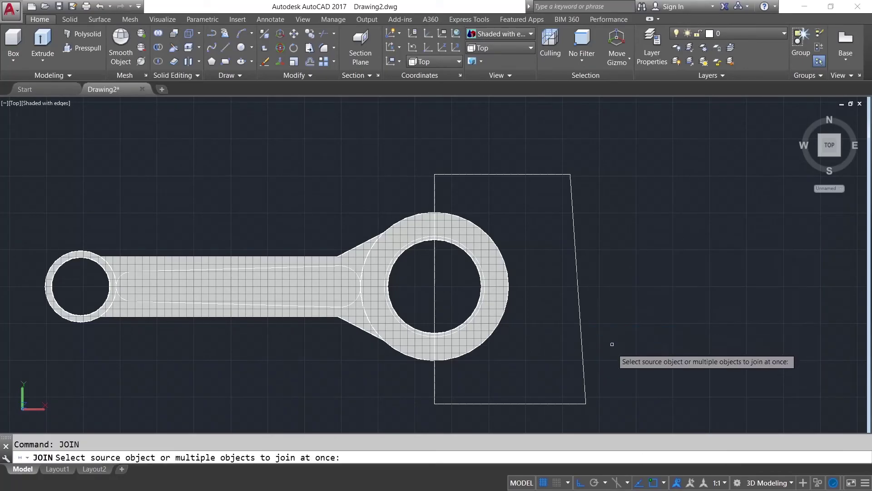
left_click(618, 382)
left_click(534, 406)
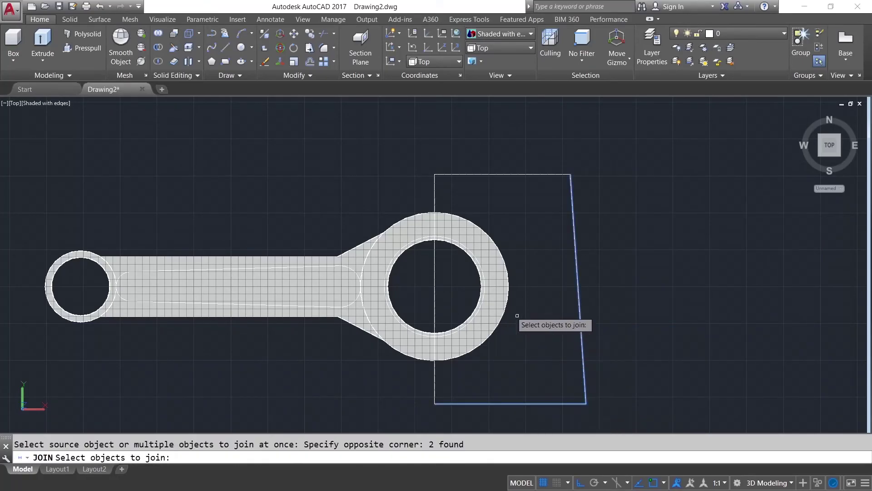
left_click(435, 284)
left_click(435, 301)
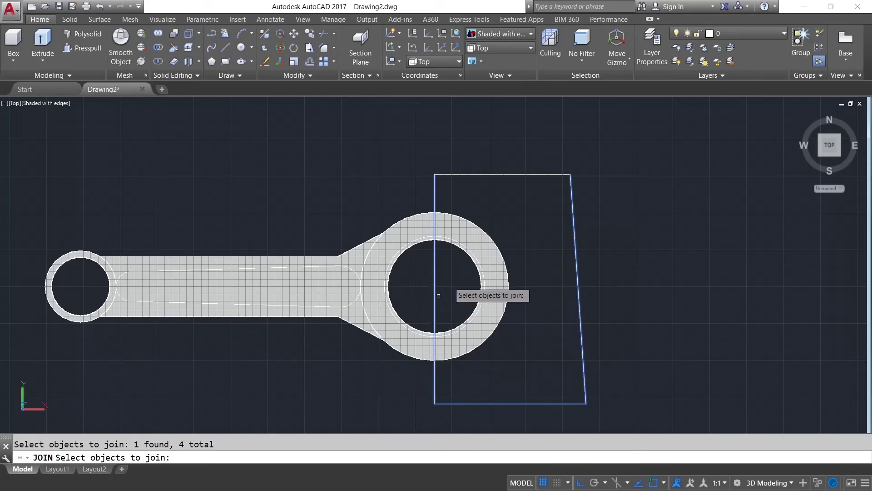
left_click(470, 174)
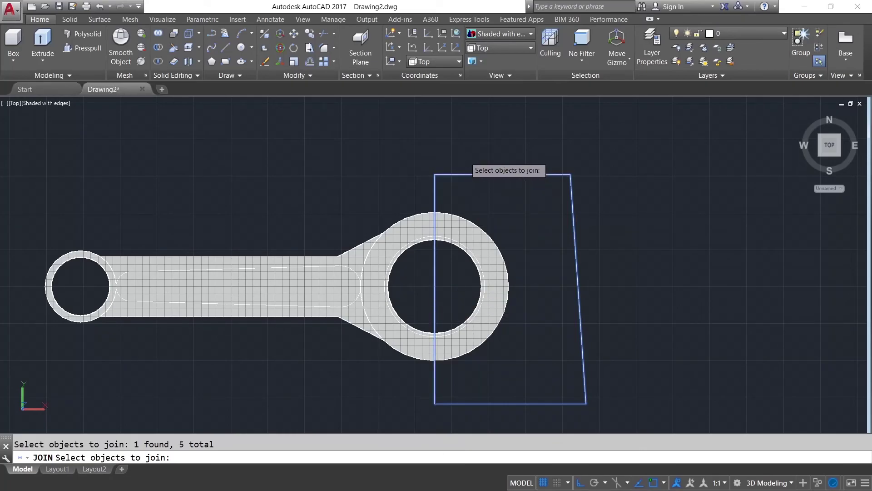
key("Return")
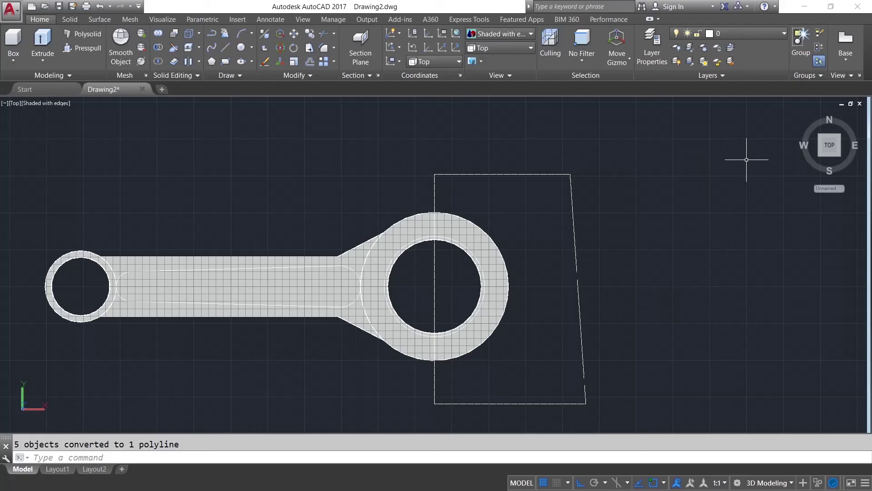
Step: In a parallel Home view, press-pull the rectangle into a box around the ring's right half
left_click(800, 116)
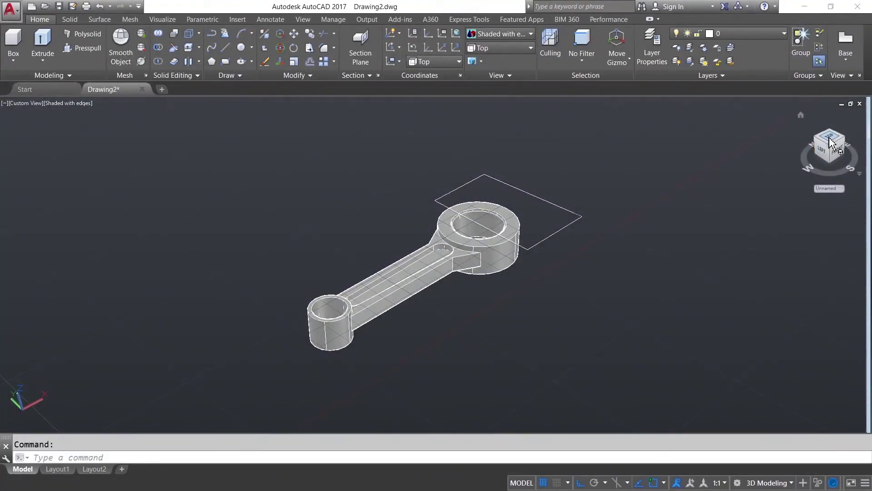
right_click(830, 141)
left_click(797, 162)
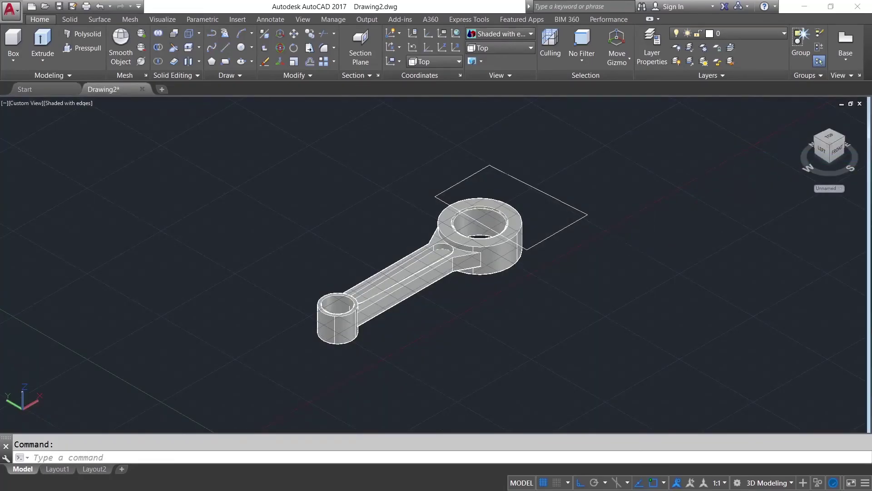
middle_click_drag(418, 254, 349, 255)
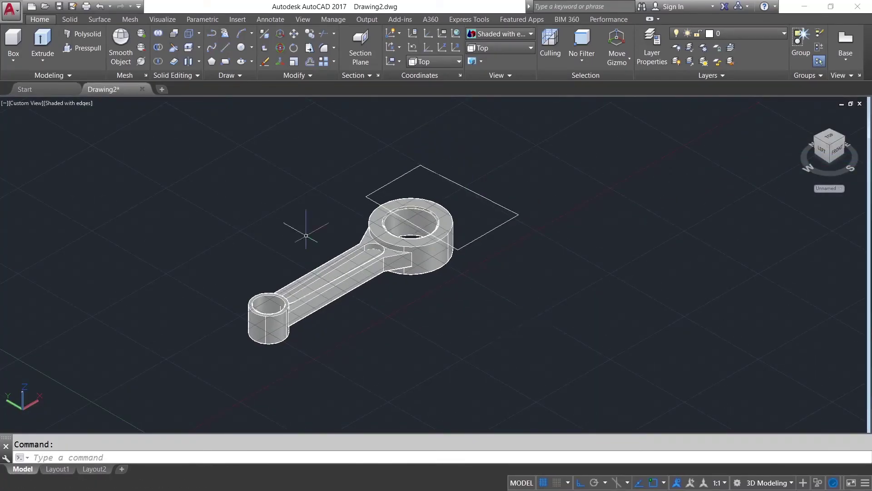
left_click(83, 50)
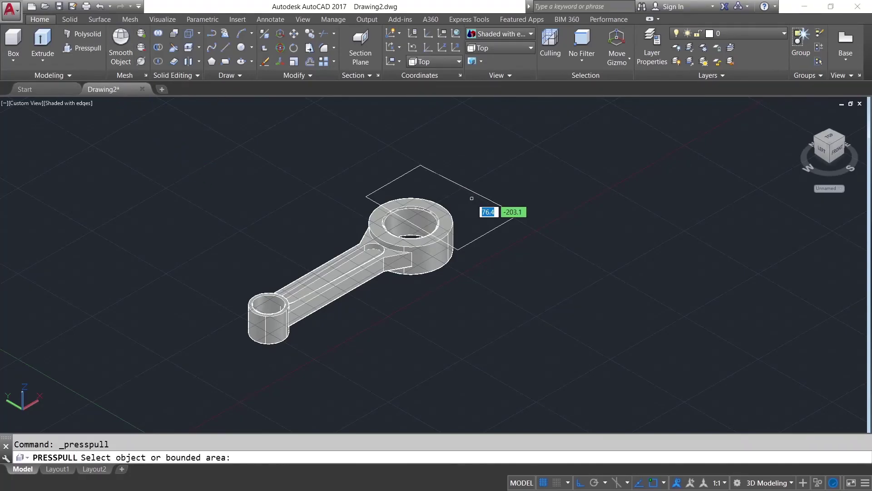
left_click(496, 226)
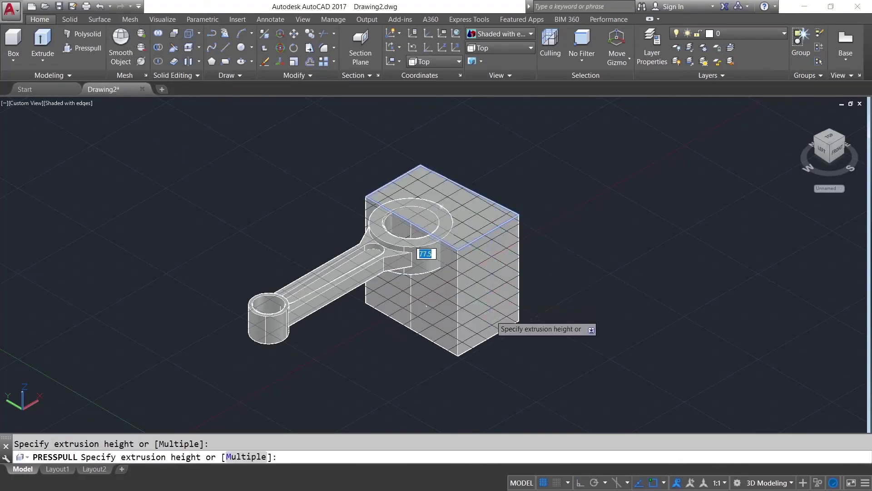
left_click(424, 251)
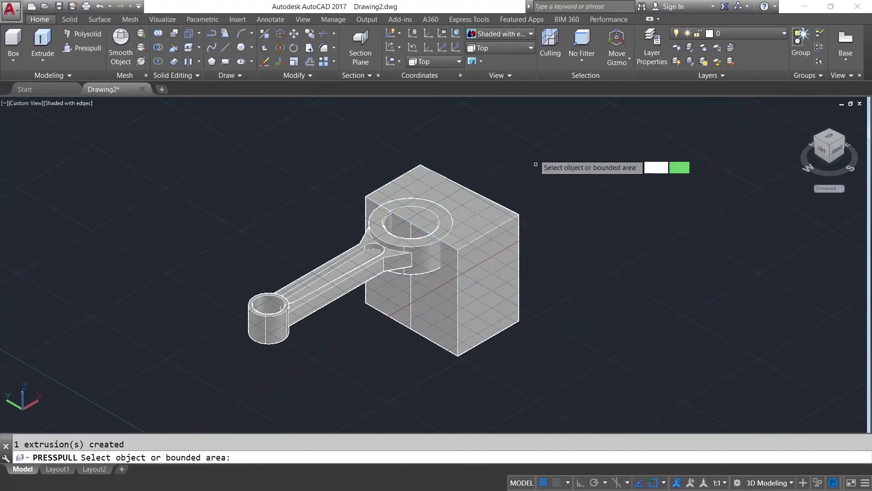
Step: Subtract the box from the connecting rod, halving the large ring
left_click(157, 49)
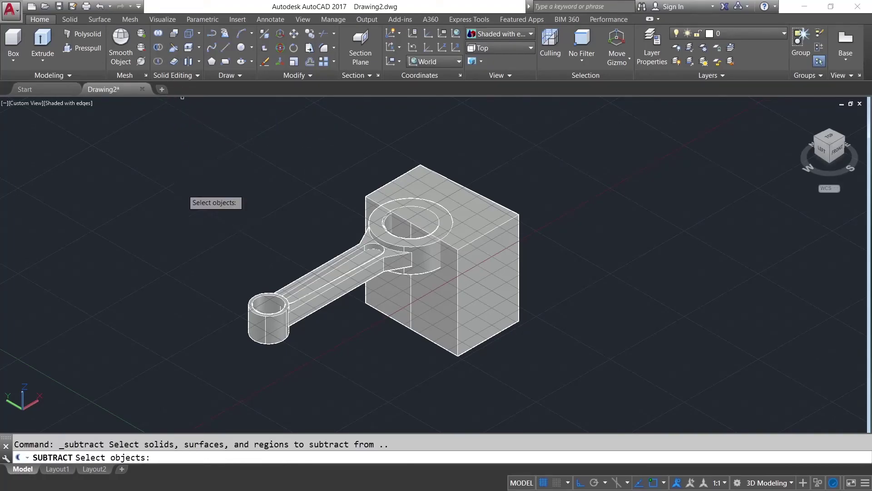
left_click(307, 288)
key("Return")
left_click(507, 221)
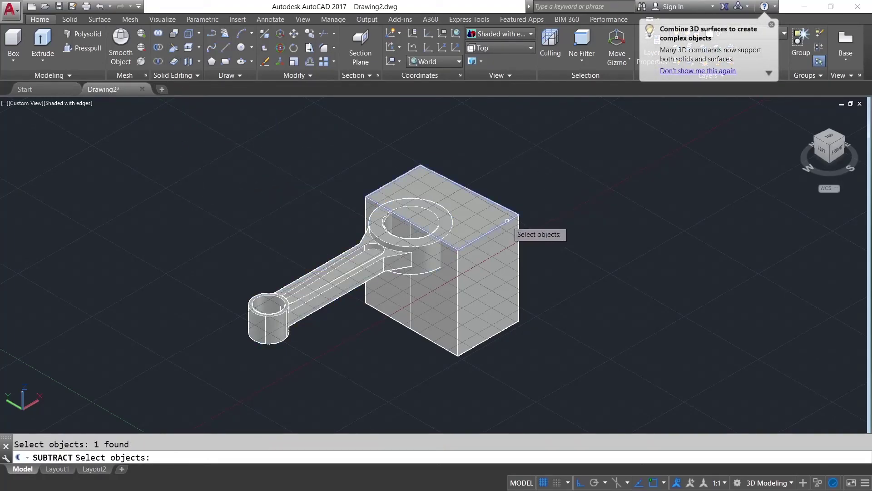
left_click(493, 256)
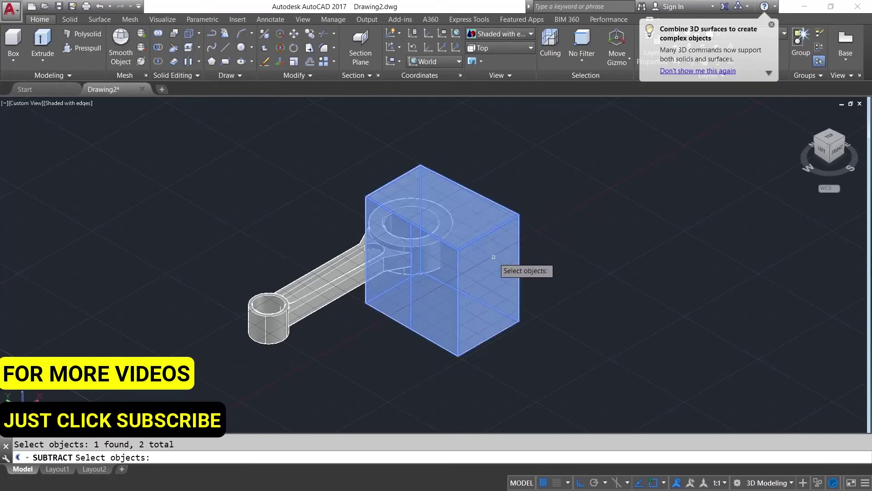
key("Return")
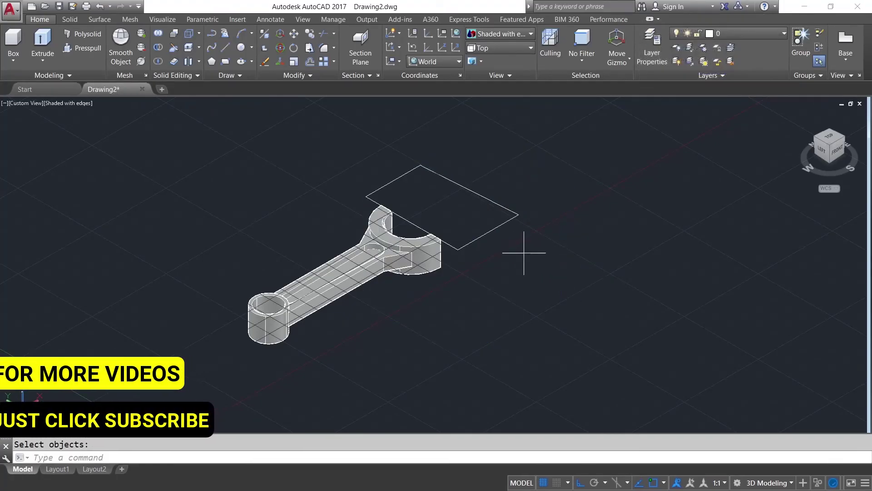
Step: Delete the leftover rectangle and return to the Home view
left_click(525, 246)
left_click(484, 211)
key("Delete")
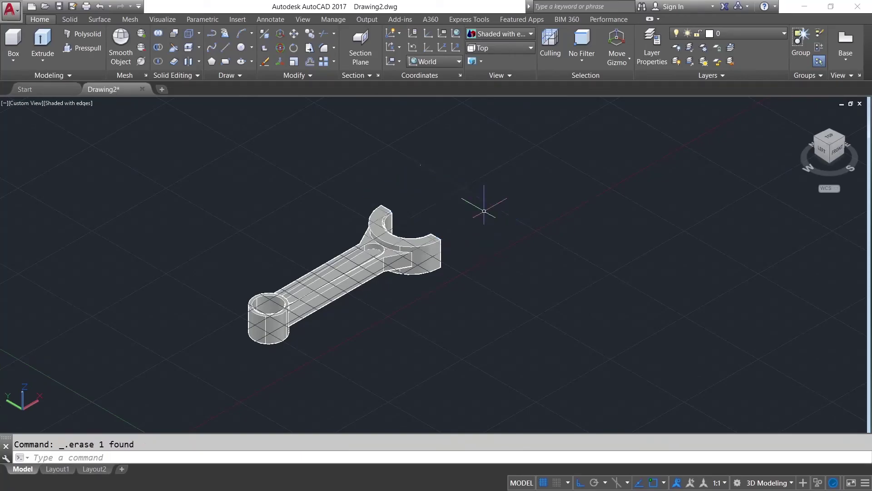
mouse_move(808, 137)
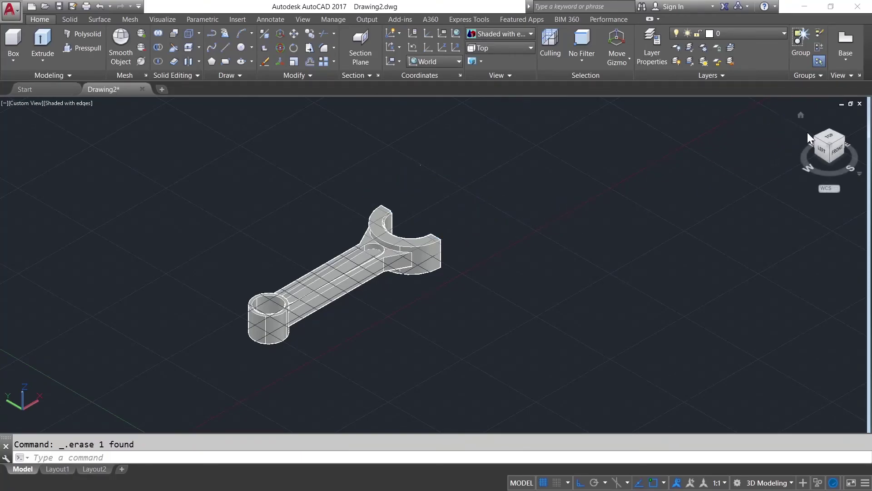
left_click(800, 115)
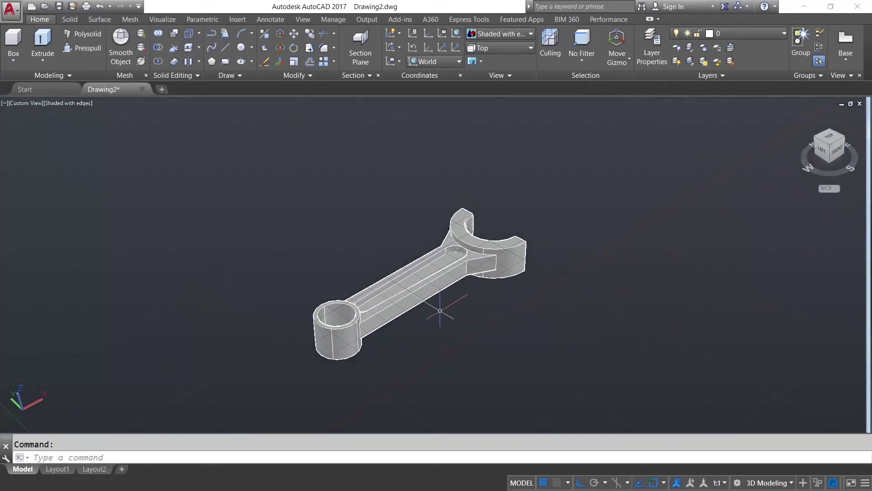
Step: Switch the view to parallel projection and select the connecting rod solid
left_click(420, 280)
right_click(420, 280)
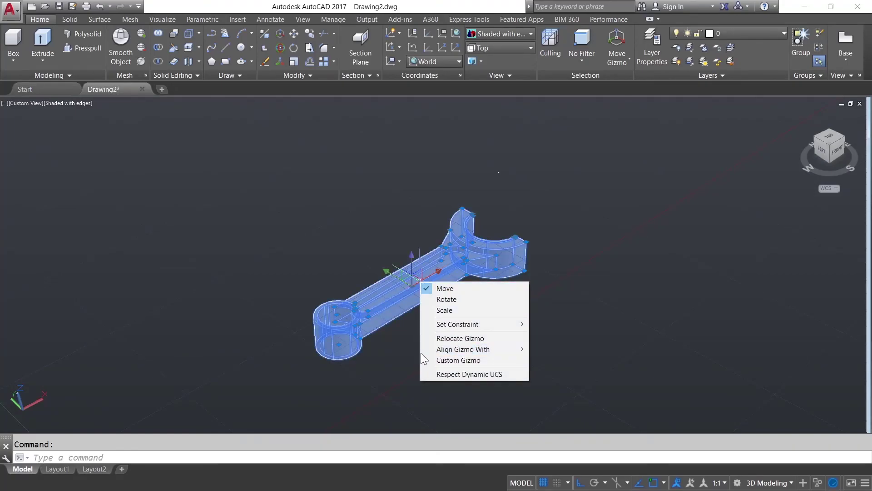
key("Escape")
key("Escape")
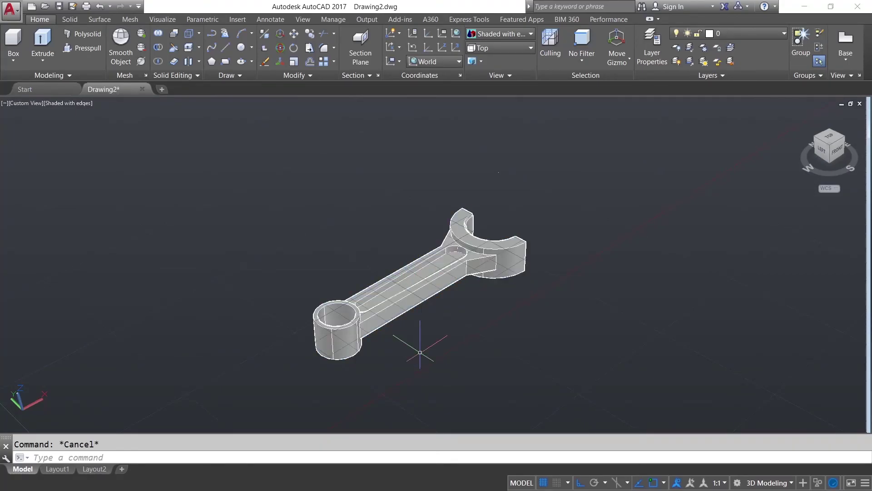
mouse_move(830, 151)
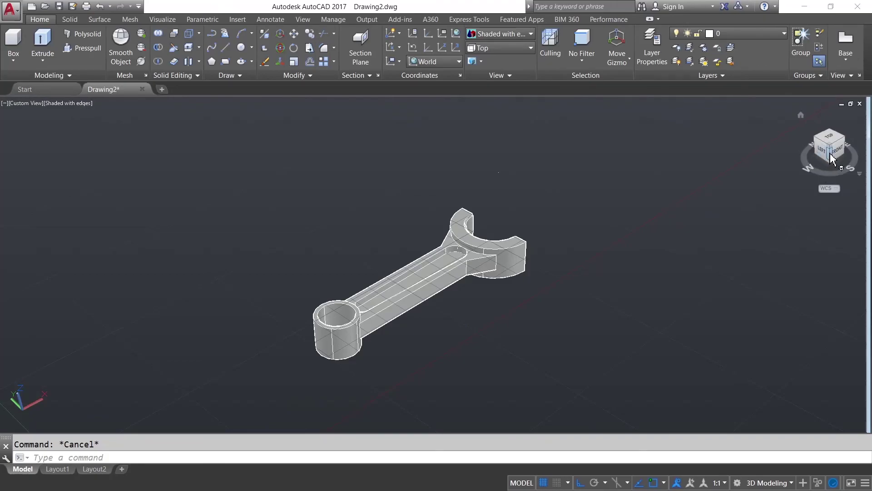
right_click(831, 159)
left_click(794, 175)
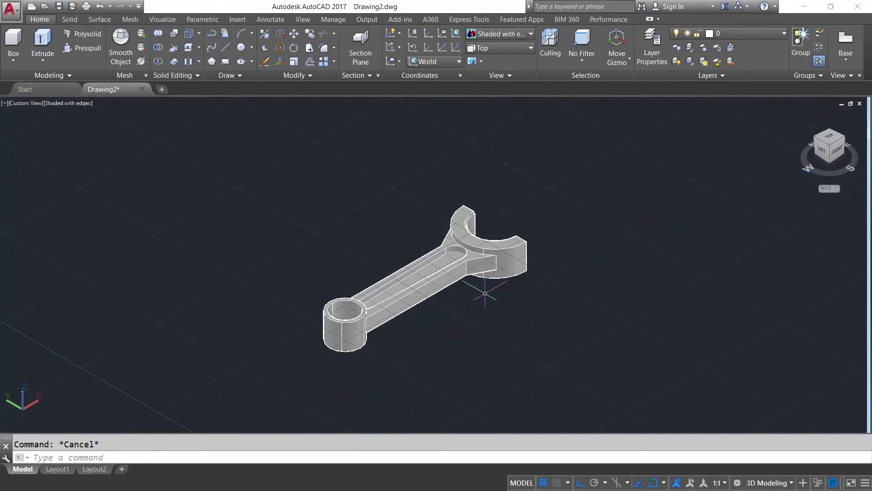
left_click(502, 270)
Step: Set the connecting rod solid's colour to Green in Properties, then deselect it and close the palette
right_click(507, 261)
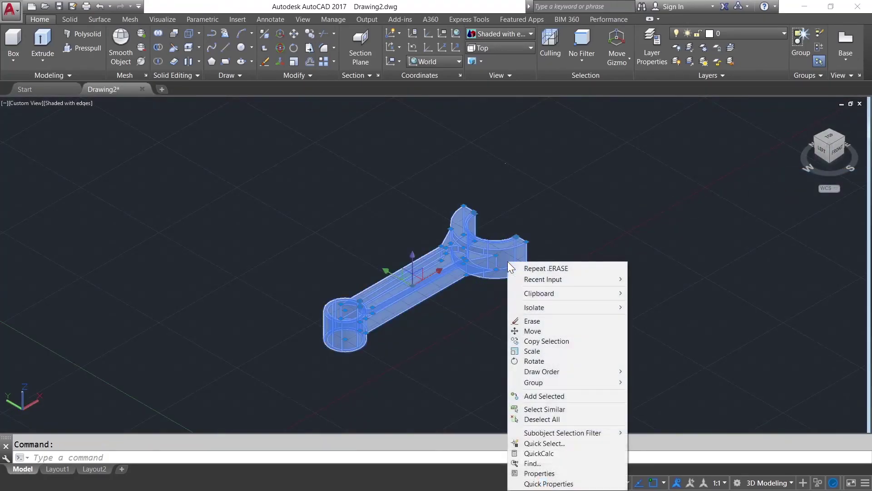
left_click(539, 474)
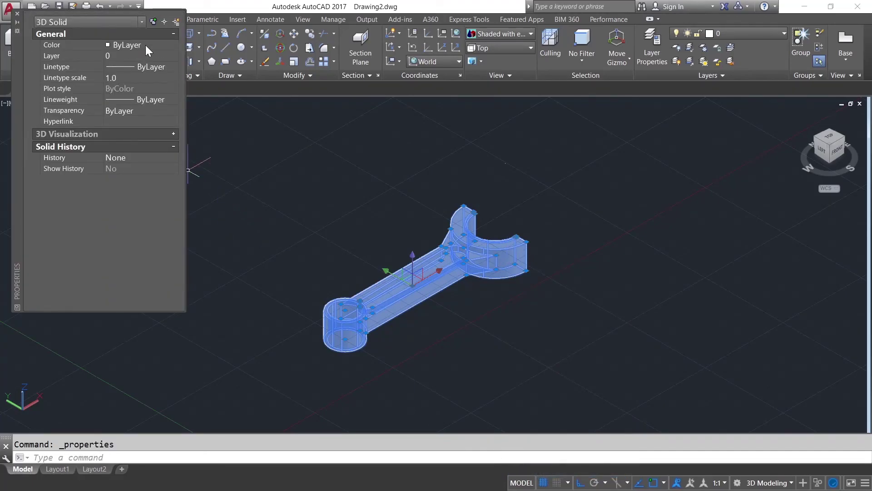
left_click(146, 45)
left_click(173, 45)
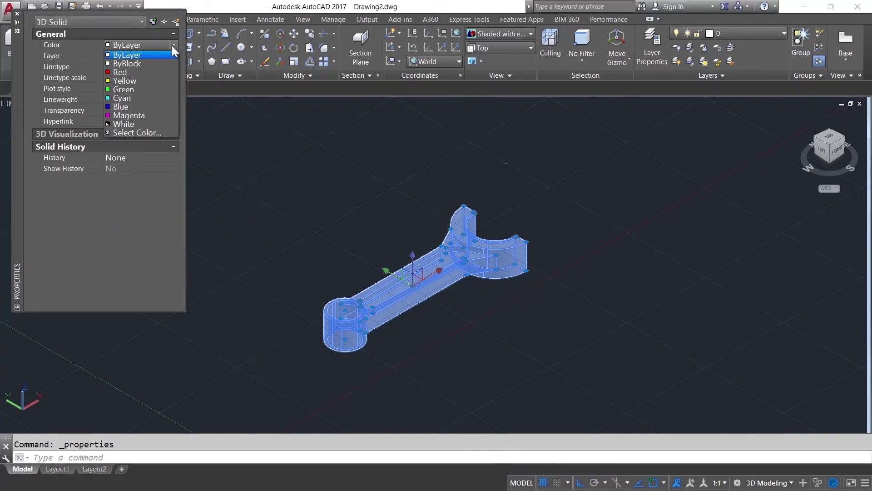
left_click(143, 89)
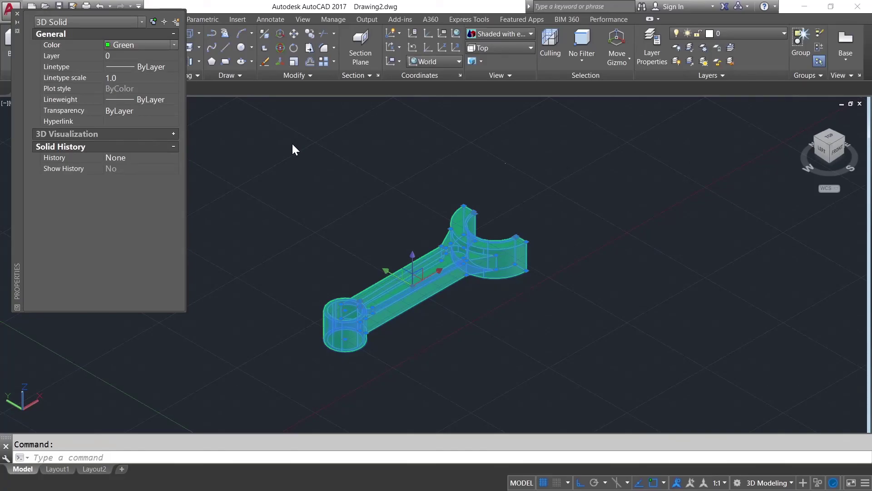
key("Escape")
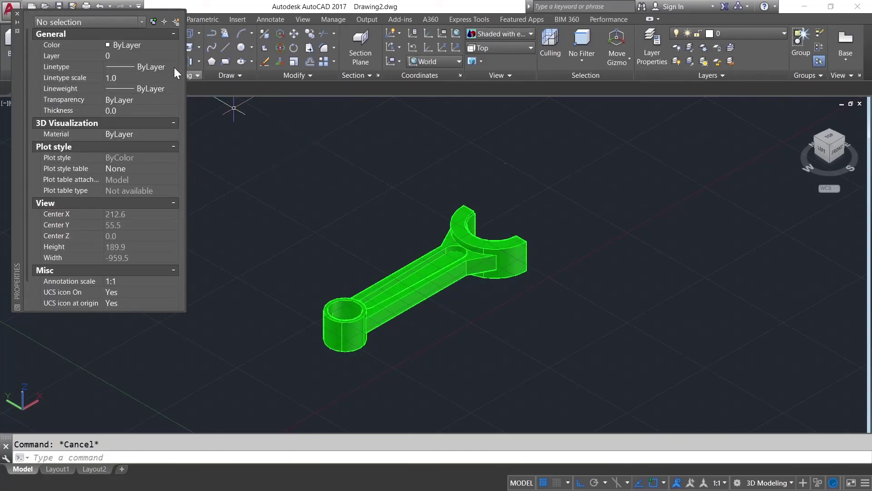
left_click(16, 13)
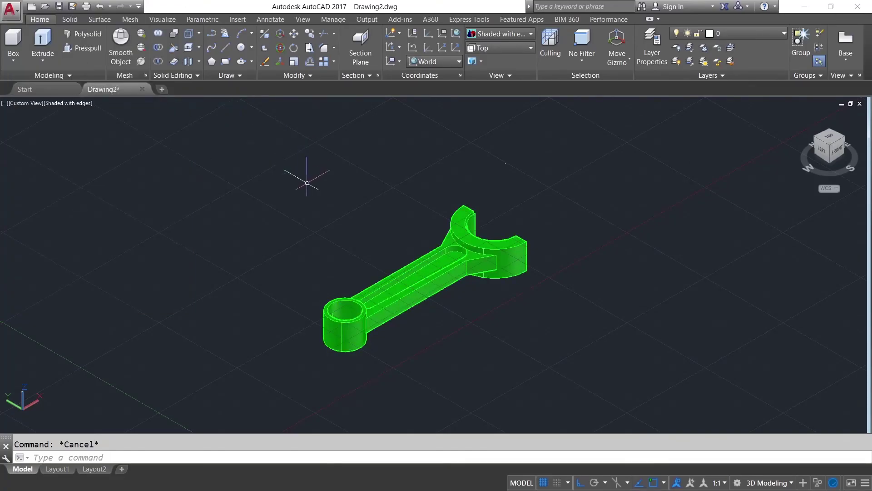
scroll(476, 312, "down", 2)
scroll(455, 320, "up", 2)
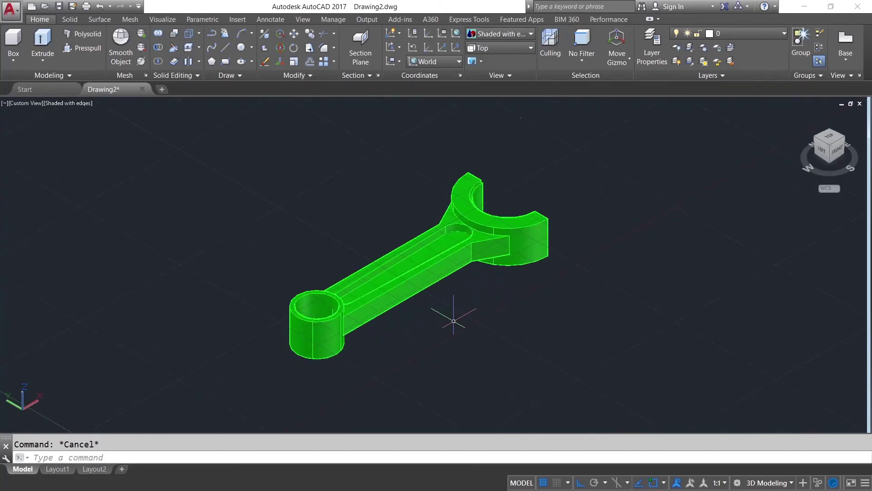